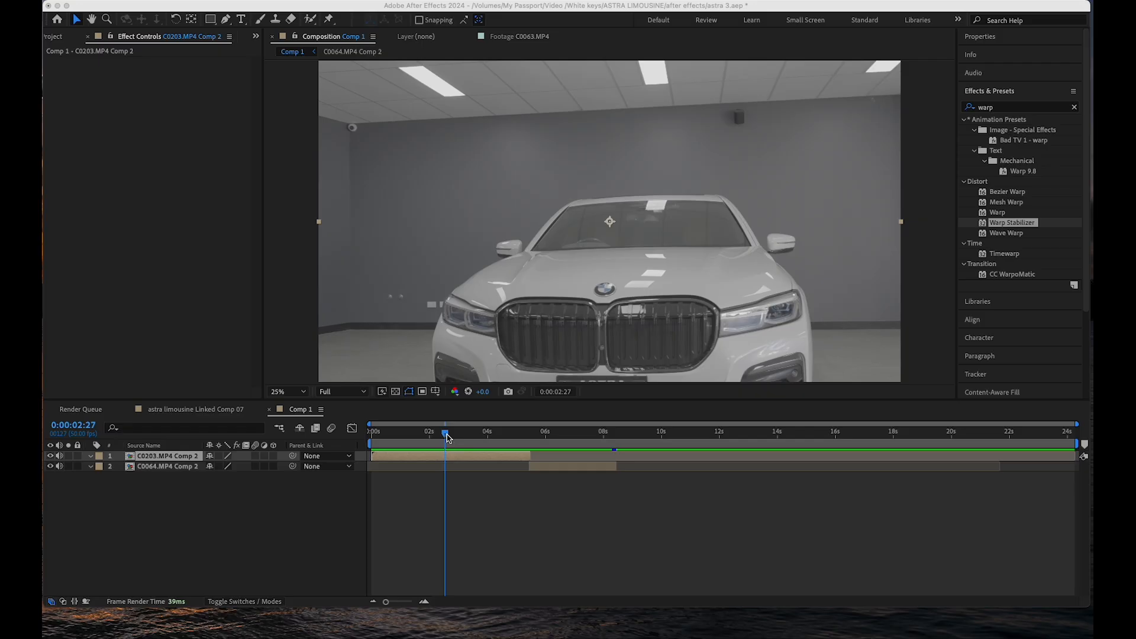
Step: Scrub through the two clips in Comp 1, and enable time remapping on the C0203.MP4 Comp 2 layer
{"action": "left_click_drag", "start_coordinate": [447, 437], "coordinate": [480, 445]}
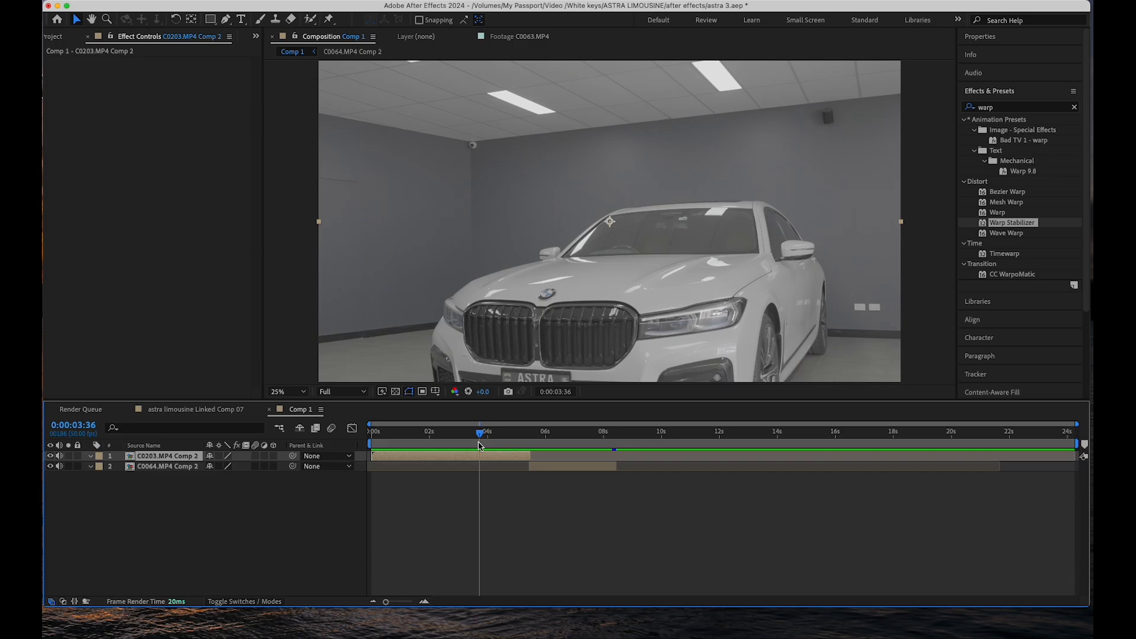
{"action": "left_click_drag", "start_coordinate": [481, 438], "coordinate": [436, 427]}
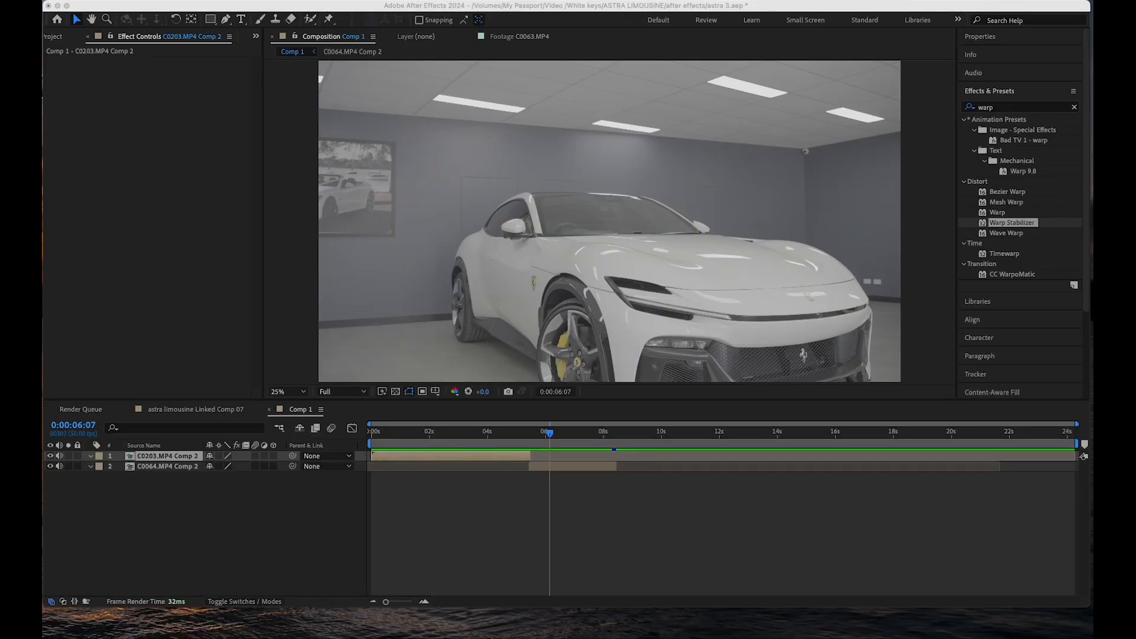
{"action": "left_click", "coordinate": [513, 437]}
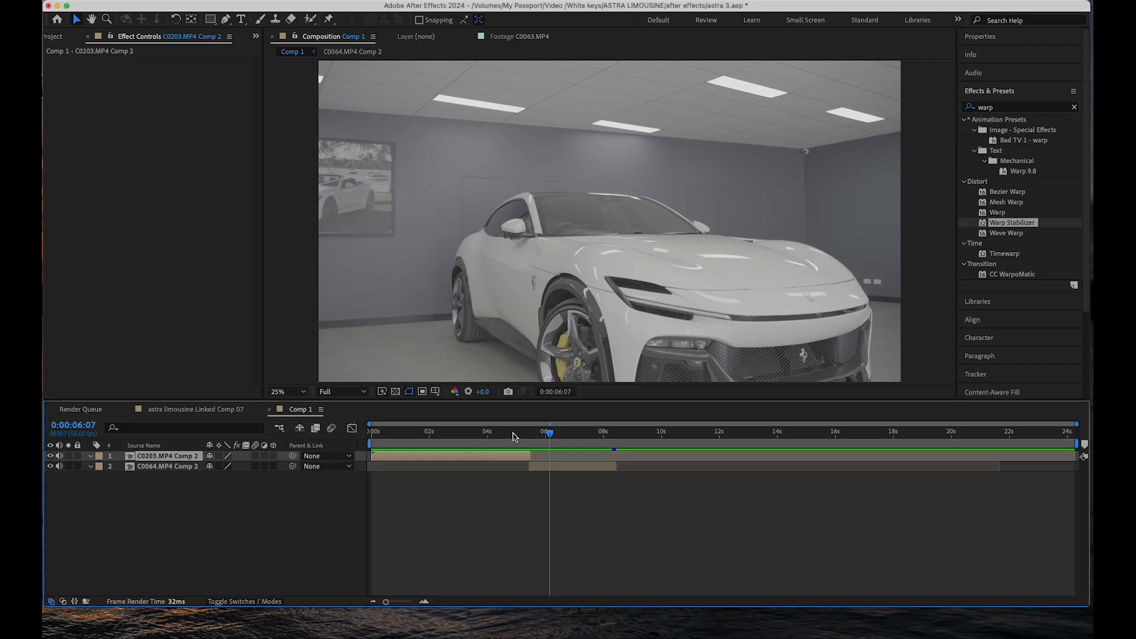
{"action": "left_click_drag", "start_coordinate": [494, 434], "coordinate": [447, 436]}
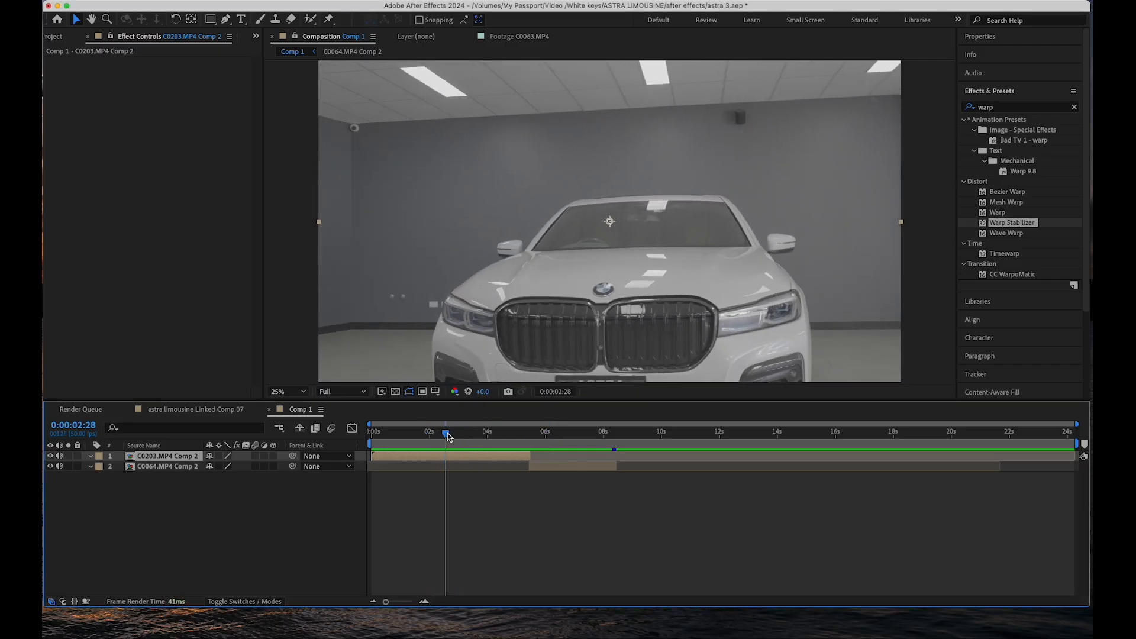
{"action": "right_click", "coordinate": [485, 459]}
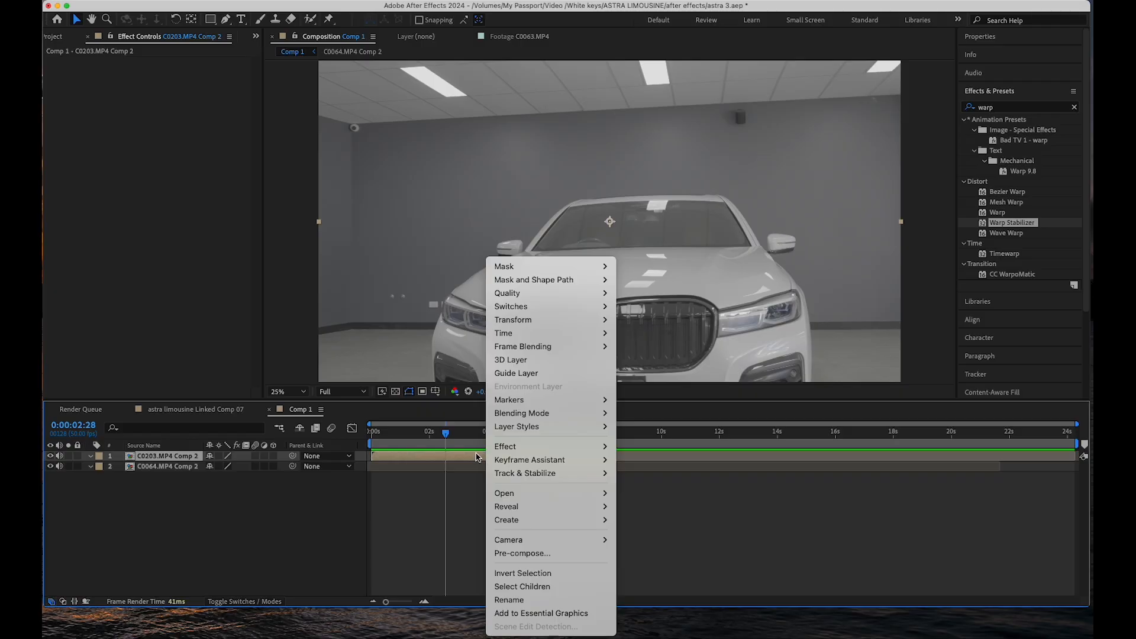
{"action": "mouse_move", "coordinate": [529, 333]}
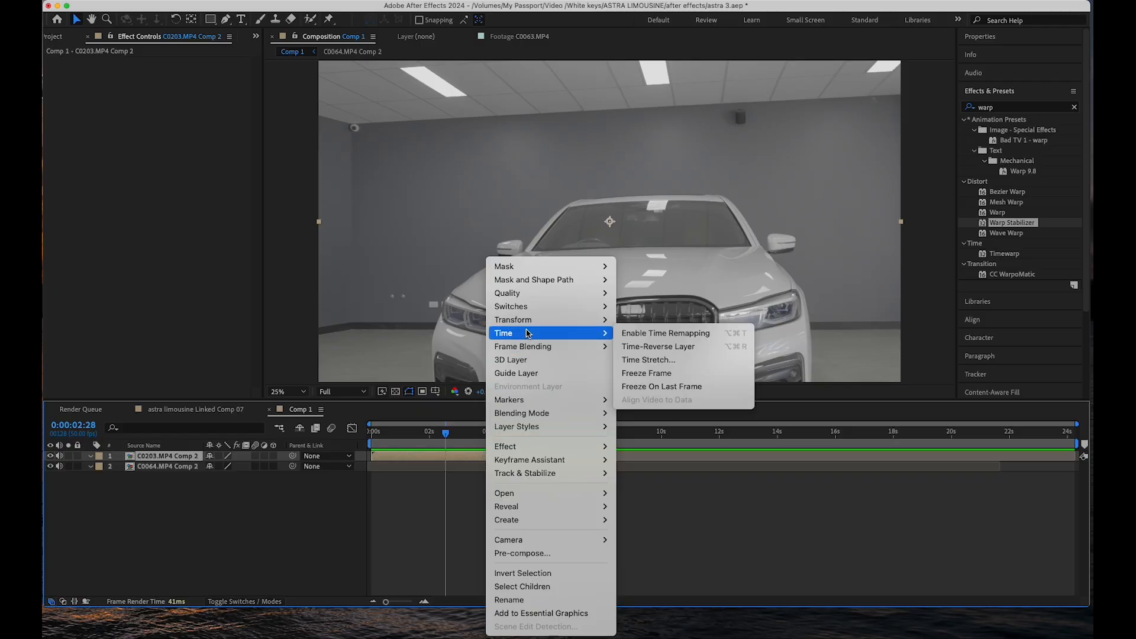
{"action": "left_click", "coordinate": [658, 333]}
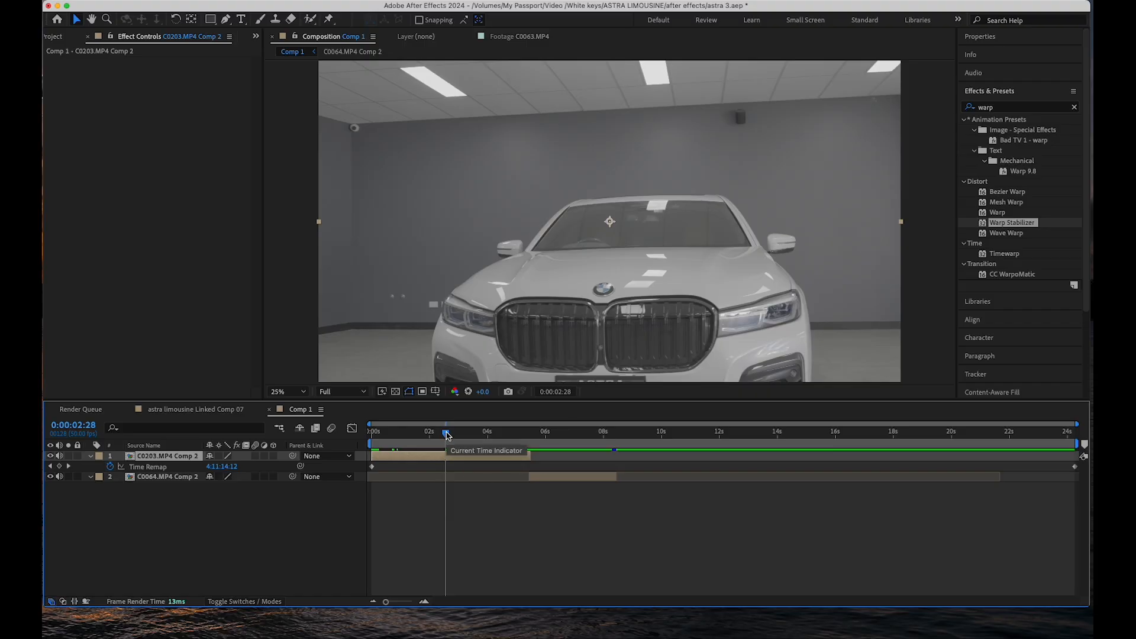
{"action": "left_click", "coordinate": [371, 467]}
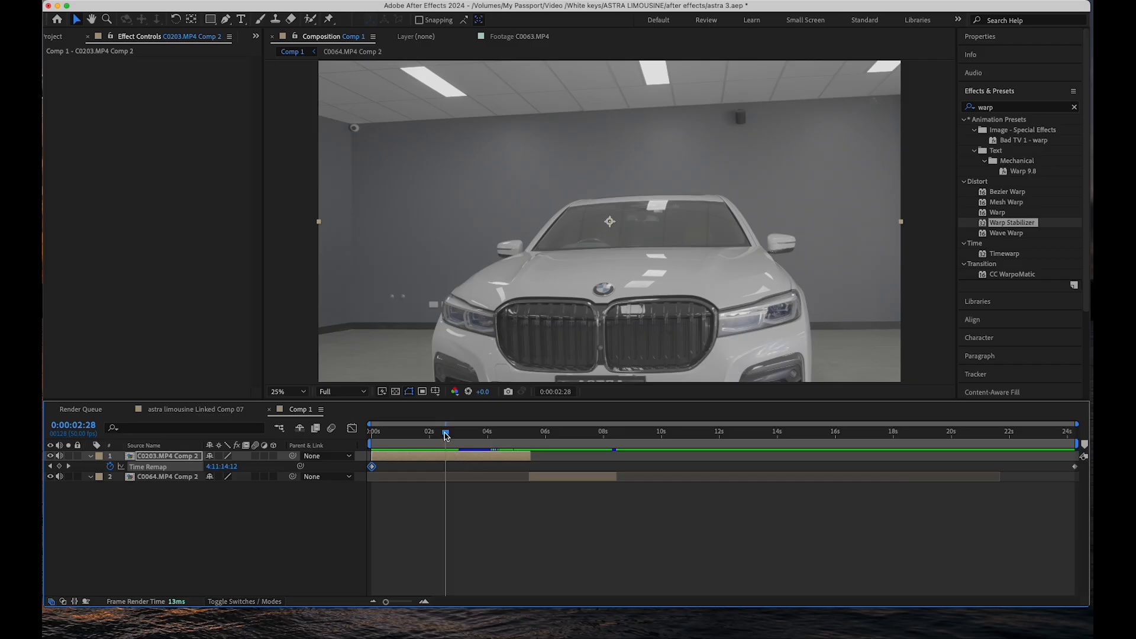
{"action": "mouse_move", "coordinate": [446, 435]}
{"action": "left_mouse_down"}
{"action": "mouse_move", "coordinate": [399, 433]}
{"action": "mouse_move", "coordinate": [457, 438]}
{"action": "left_mouse_up"}
{"action": "left_click", "coordinate": [59, 466]}
{"action": "left_click", "coordinate": [59, 466]}
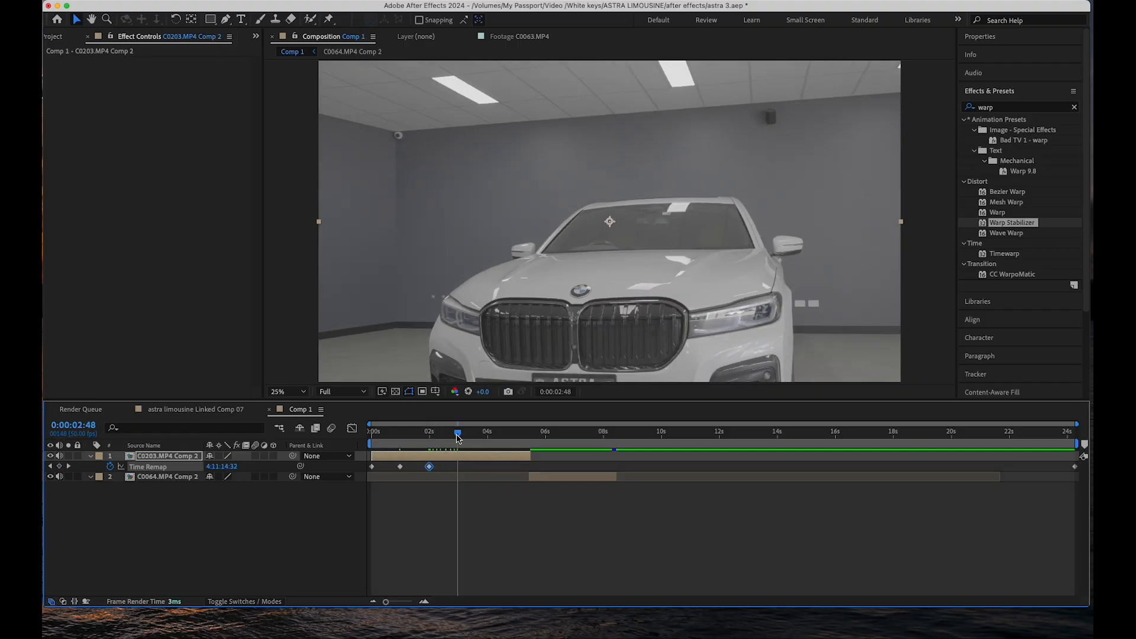
{"action": "left_click", "coordinate": [59, 466]}
{"action": "key", "text": "super+z"}
{"action": "key", "text": "super+z"}
{"action": "key", "text": "super+z"}
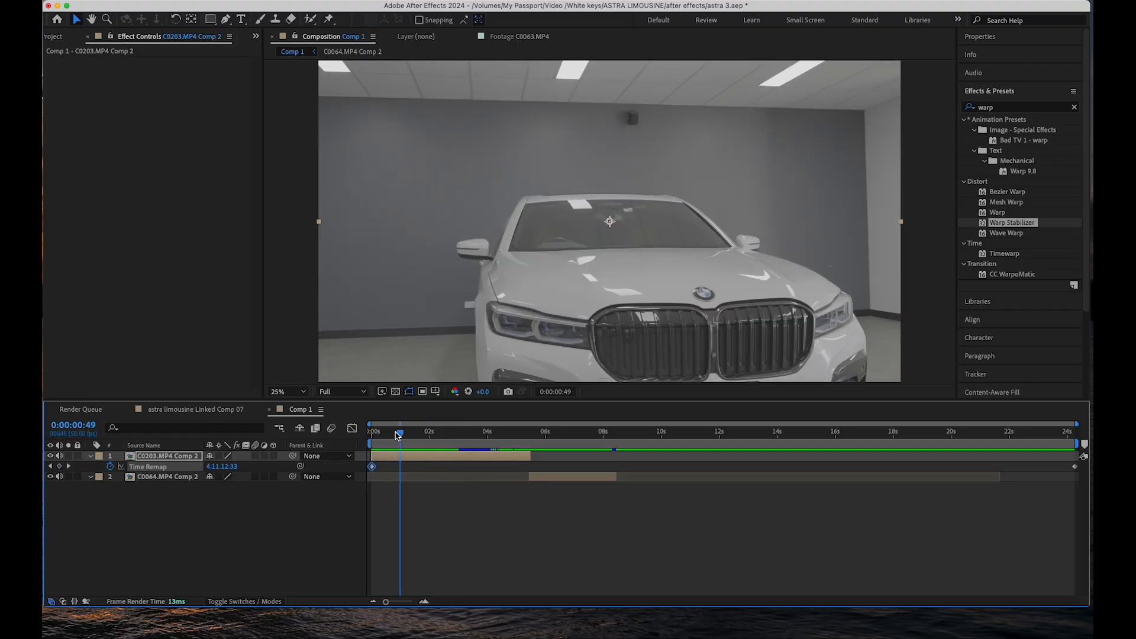
Step: Add Time Remap keyframes to the C0203.MP4 Comp 2 layer at 0:00:01:33 and at 0:00:05:24, where the second clip begins
{"action": "left_click_drag", "start_coordinate": [397, 435], "coordinate": [420, 438]}
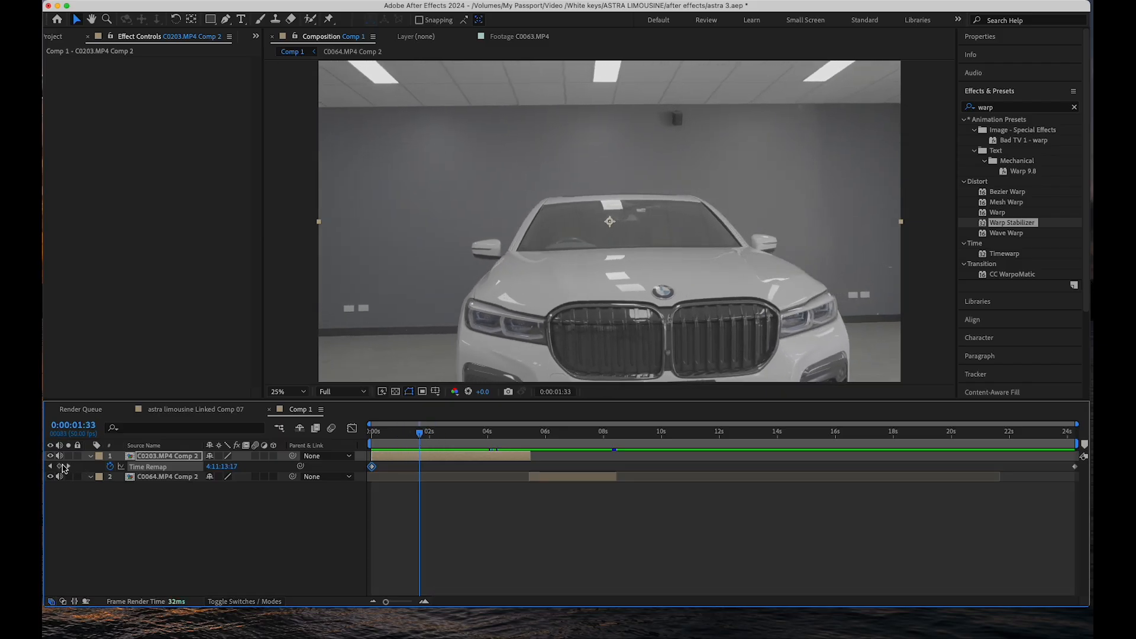
{"action": "left_click", "coordinate": [59, 466]}
{"action": "left_click_drag", "start_coordinate": [421, 435], "coordinate": [531, 430]}
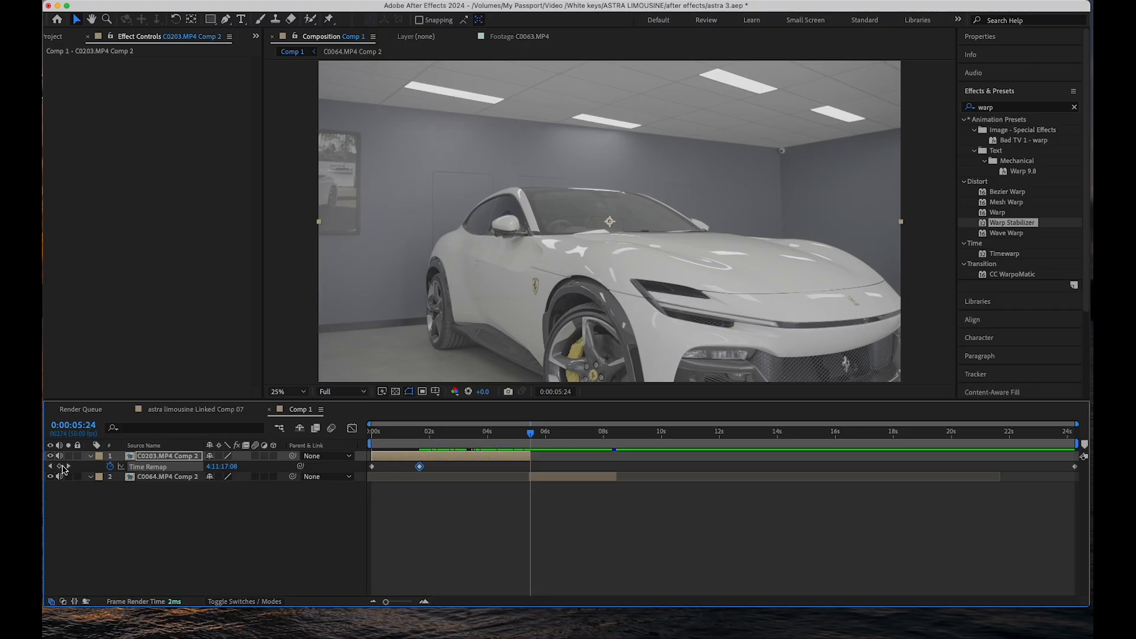
{"action": "left_click", "coordinate": [59, 466]}
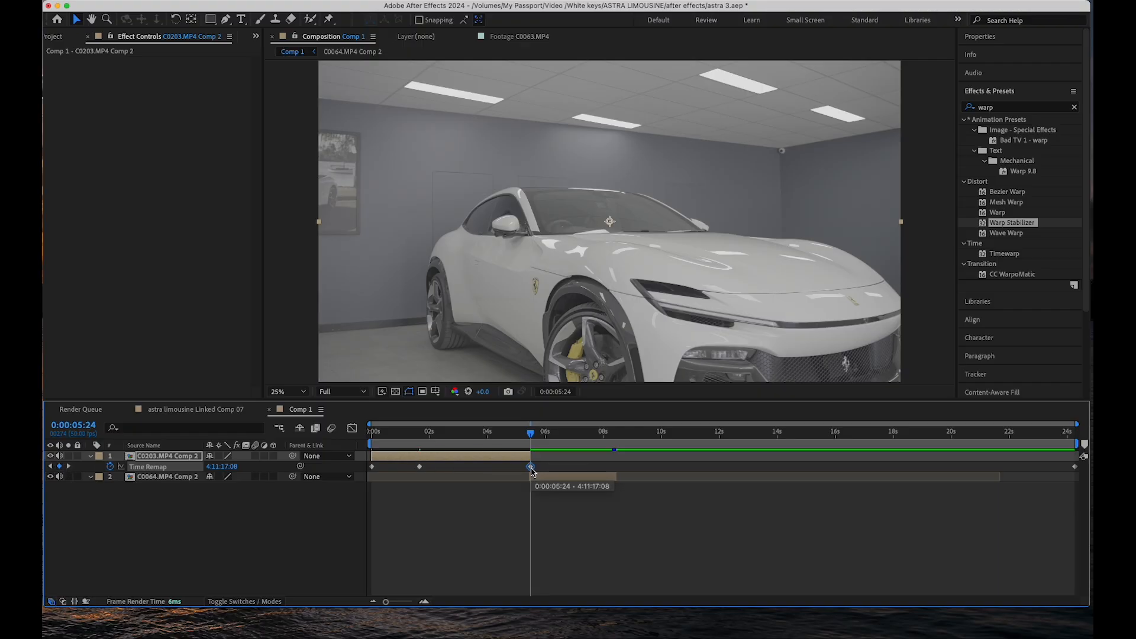
Step: Try different positions for the third Time Remap keyframe and place it at 0:00:03:13 to speed up the section before it
{"action": "left_click_drag", "start_coordinate": [531, 471], "coordinate": [470, 474]}
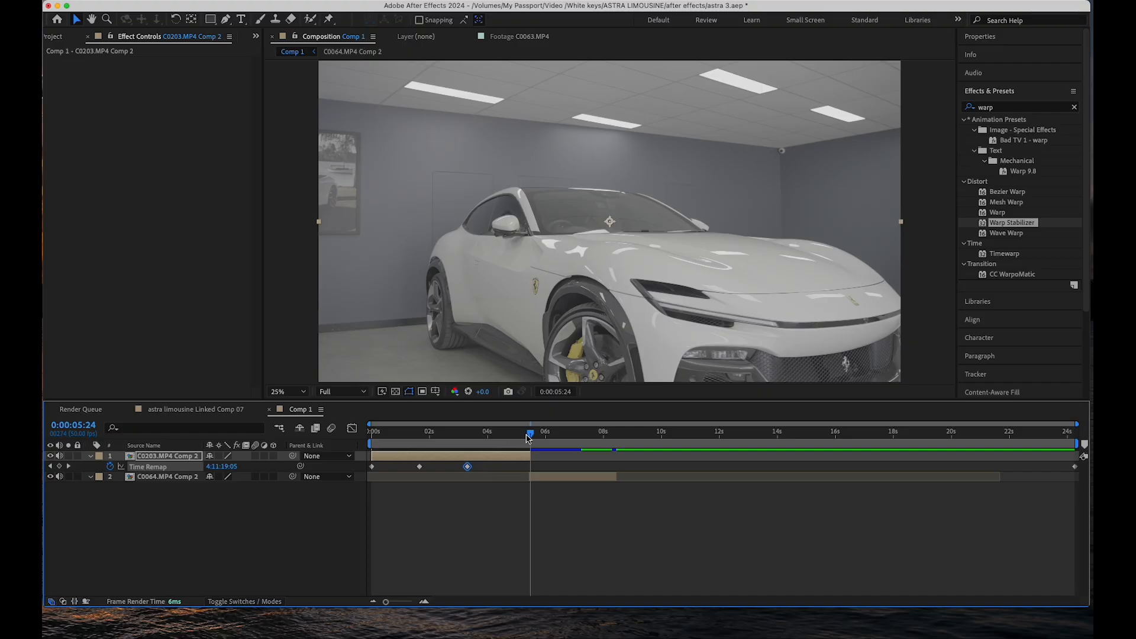
{"action": "left_click_drag", "start_coordinate": [469, 470], "coordinate": [610, 467]}
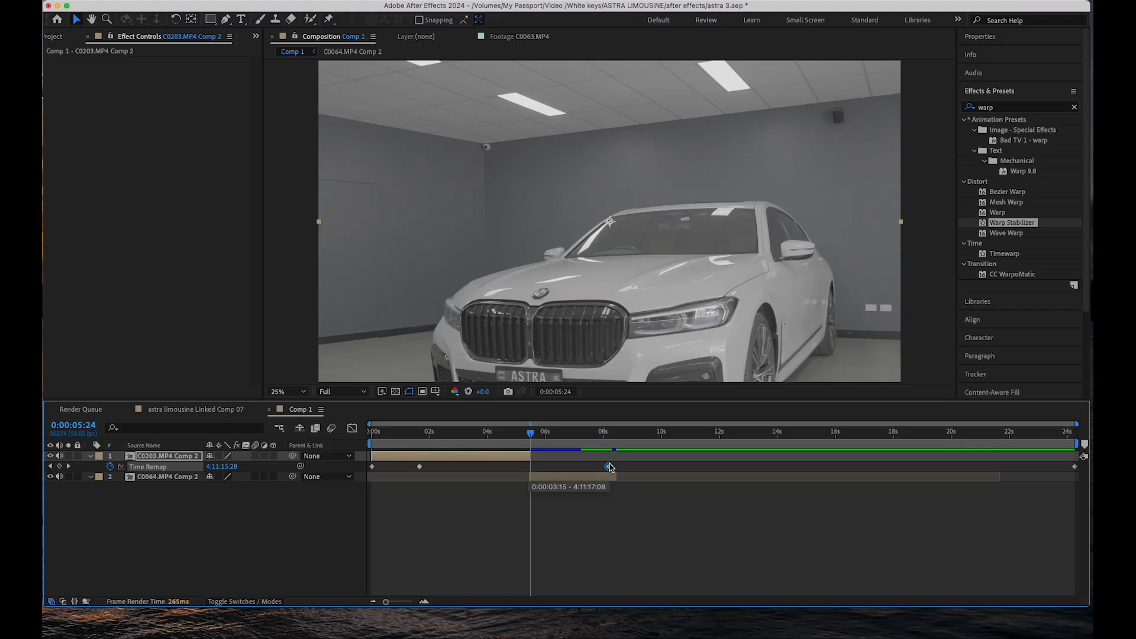
{"action": "left_click_drag", "start_coordinate": [609, 467], "coordinate": [531, 467]}
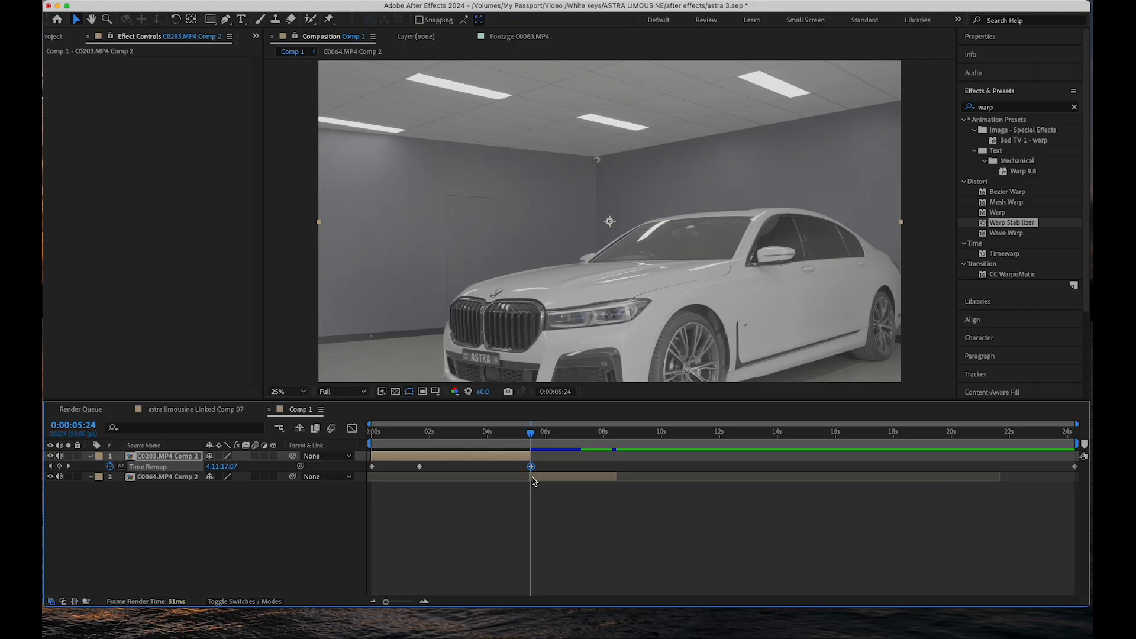
{"action": "left_click_drag", "start_coordinate": [533, 480], "coordinate": [467, 477]}
Step: Set the preview resolution to Quarter and play the retimed clip from the start of Comp 1
{"action": "left_click_drag", "start_coordinate": [530, 433], "coordinate": [357, 441]}
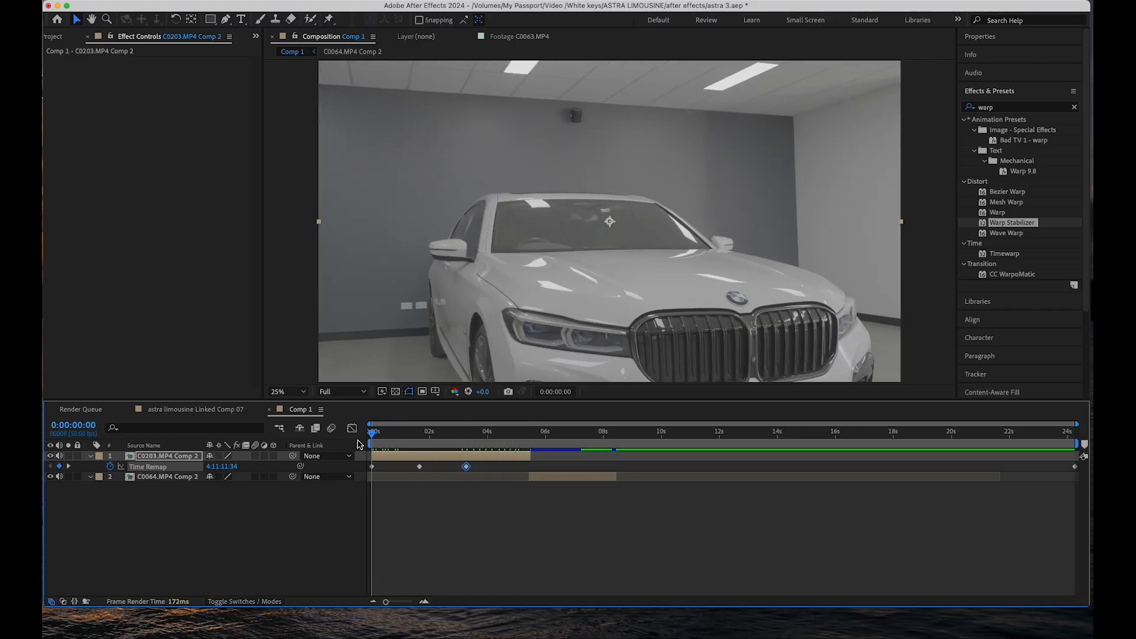
{"action": "key", "text": "space"}
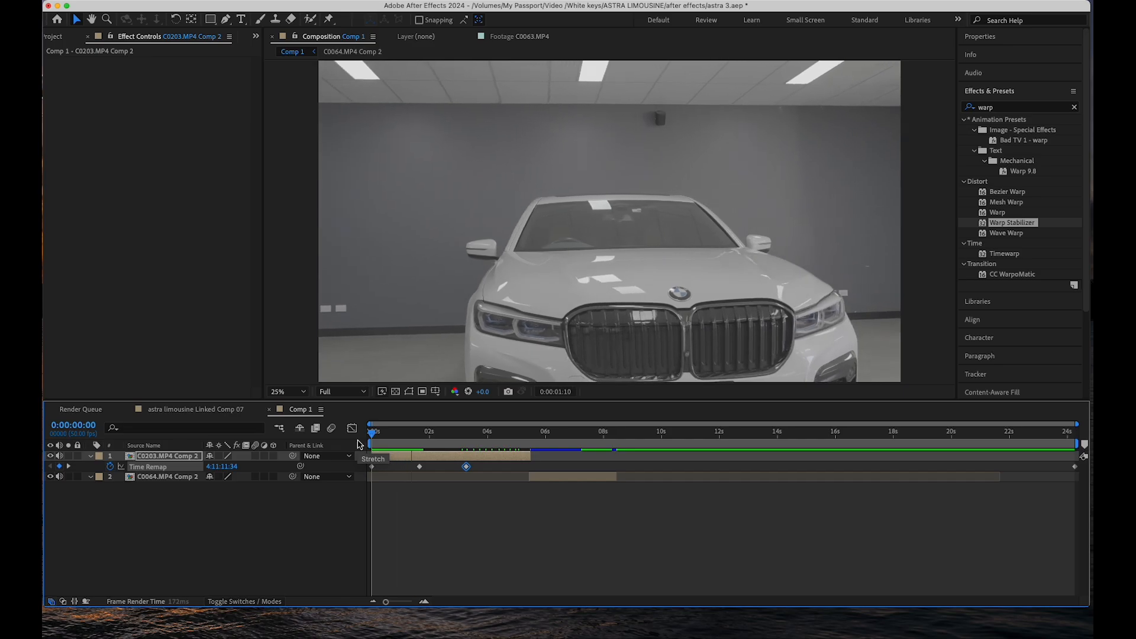
{"action": "left_click", "coordinate": [438, 431]}
{"action": "left_click", "coordinate": [362, 391]}
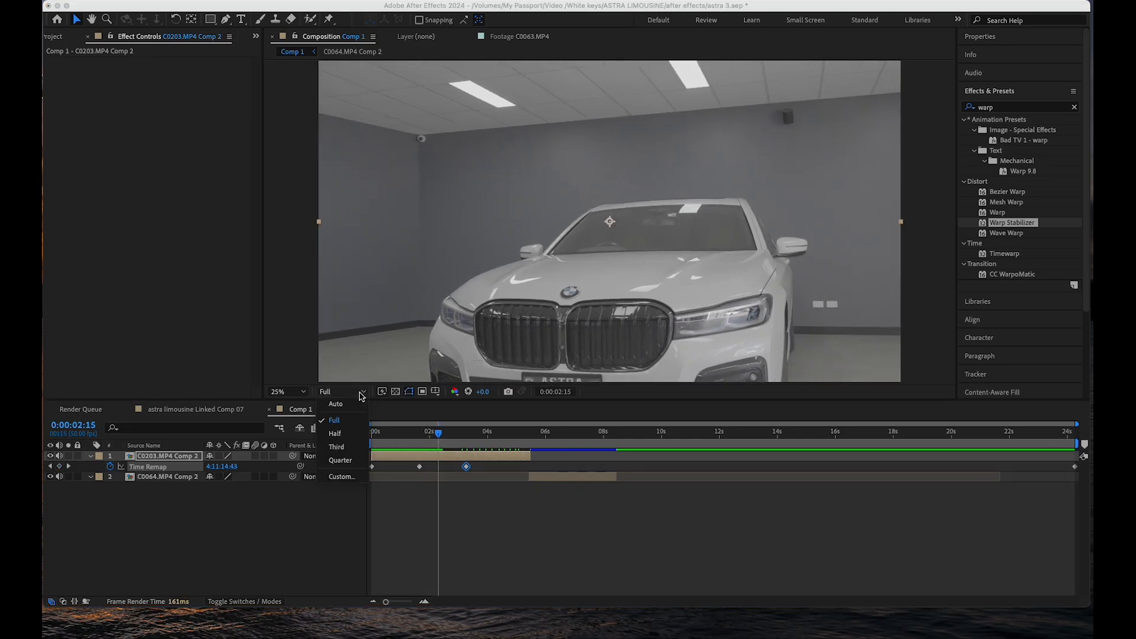
{"action": "left_click", "coordinate": [346, 459]}
{"action": "key", "text": "space"}
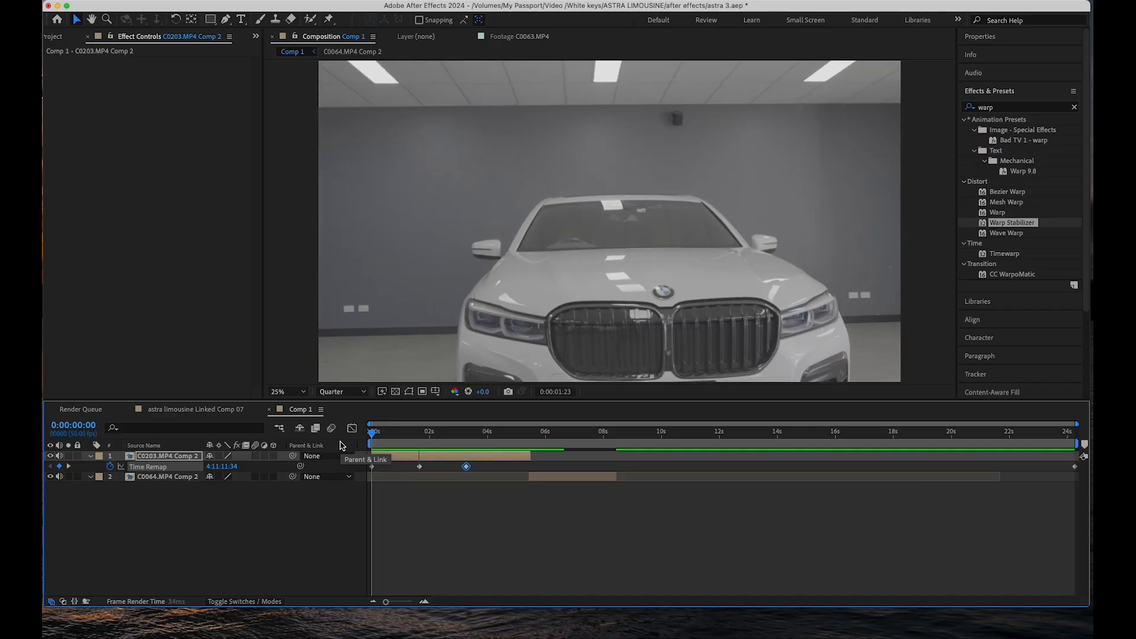
{"action": "key", "text": "space"}
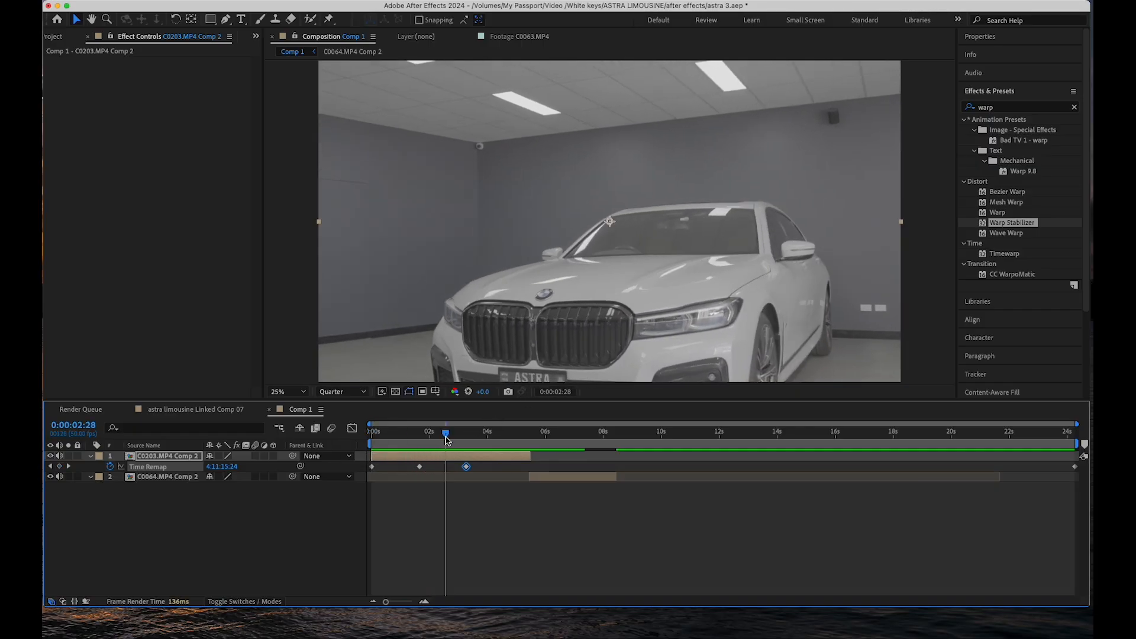
{"action": "mouse_move", "coordinate": [445, 438]}
{"action": "left_mouse_down"}
{"action": "mouse_move", "coordinate": [461, 439]}
{"action": "mouse_move", "coordinate": [435, 437]}
{"action": "left_mouse_up"}
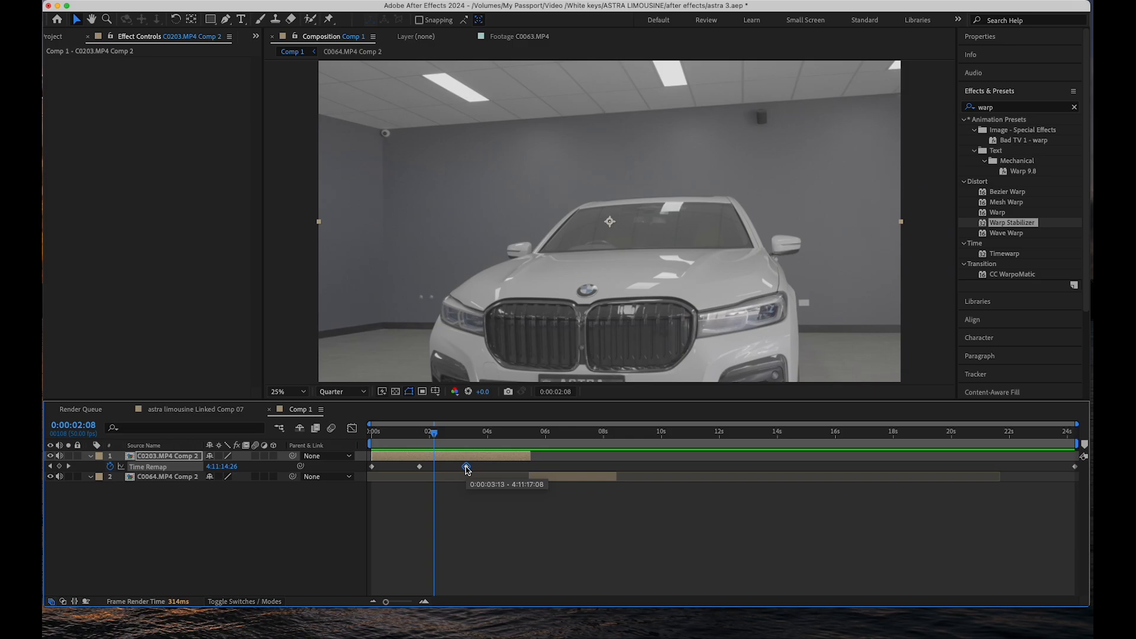
Step: Move the third Time Remap keyframe earlier to about 0:00:02:24 and play back the faster section
{"action": "left_click_drag", "start_coordinate": [465, 469], "coordinate": [408, 435]}
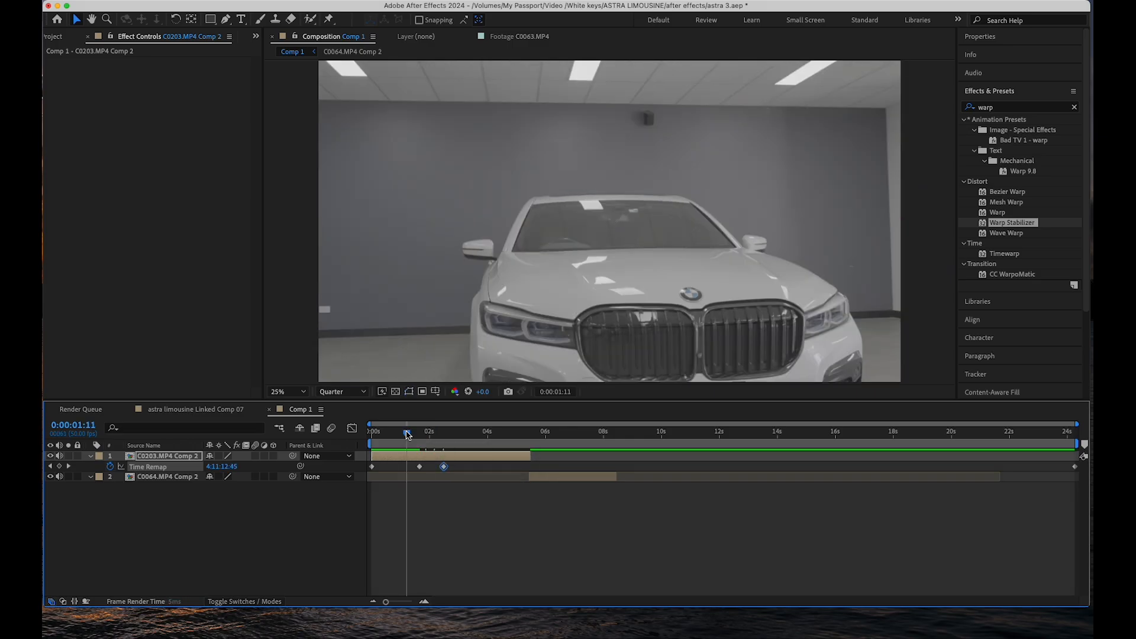
{"action": "key", "text": "space"}
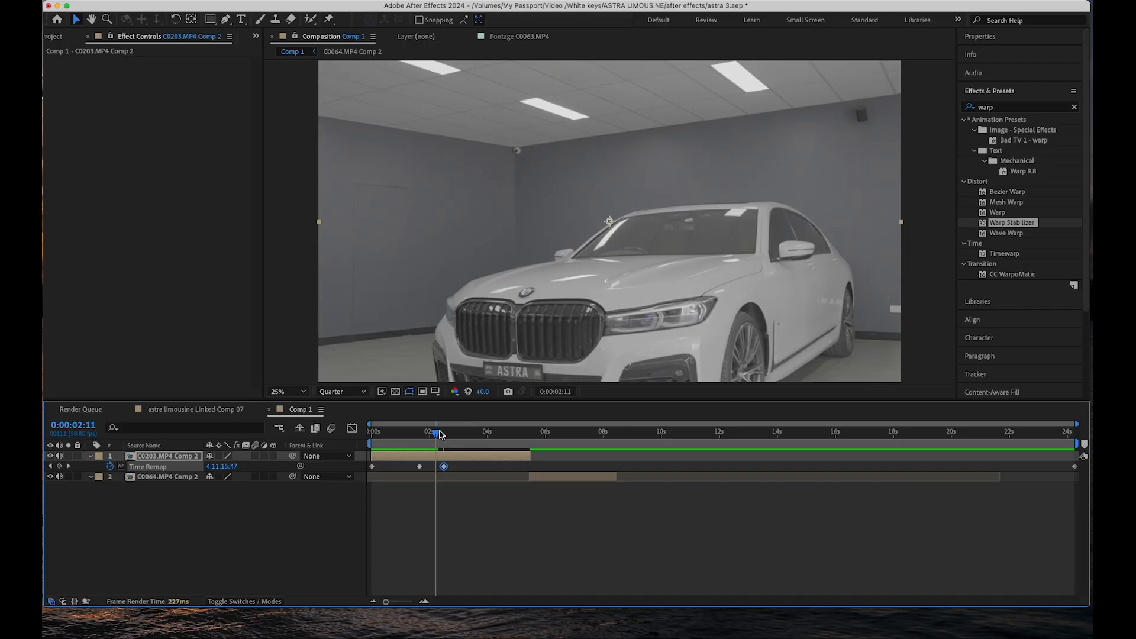
{"action": "left_click_drag", "start_coordinate": [439, 434], "coordinate": [394, 439]}
{"action": "key", "text": "space"}
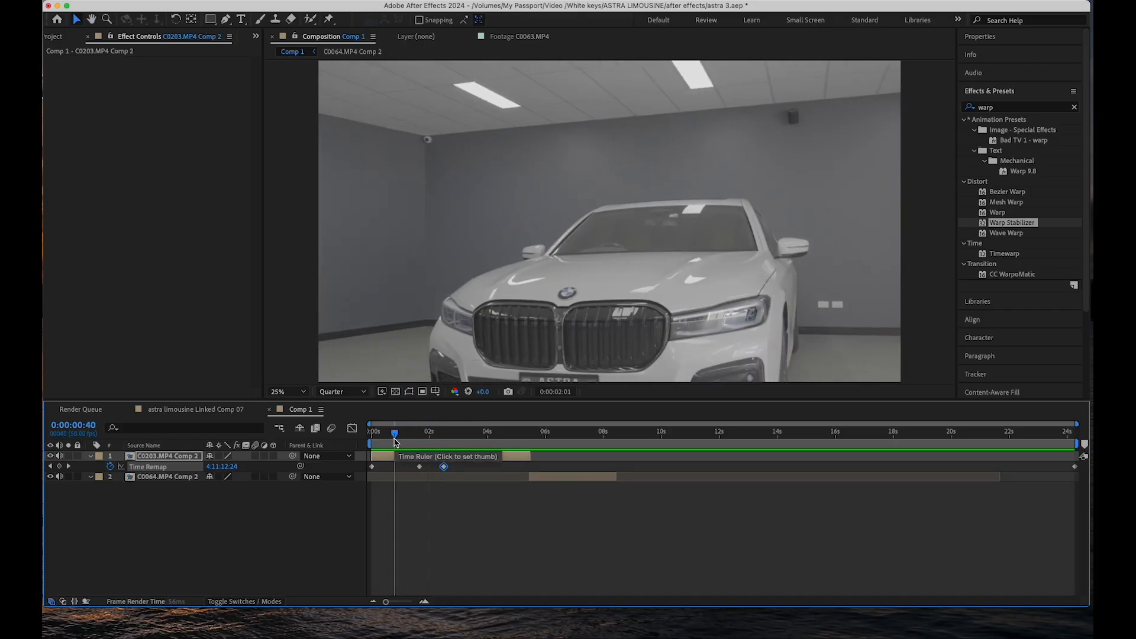
{"action": "key", "text": "space"}
Step: Trim the end of the C0203.MP4 Comp 2 layer to just after its third Time Remap keyframe
{"action": "mouse_move", "coordinate": [434, 436]}
{"action": "left_mouse_down"}
{"action": "mouse_move", "coordinate": [418, 441]}
{"action": "mouse_move", "coordinate": [445, 440]}
{"action": "mouse_move", "coordinate": [405, 444]}
{"action": "mouse_move", "coordinate": [445, 448]}
{"action": "left_mouse_up"}
{"action": "key", "text": "space"}
{"action": "key", "text": "space"}
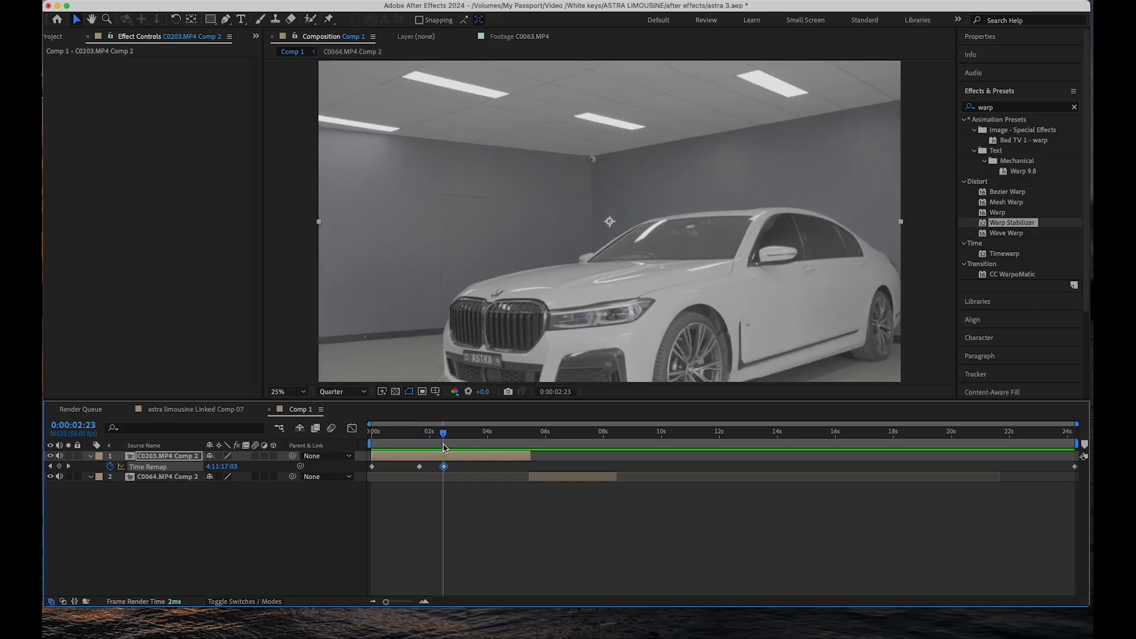
{"action": "left_click_drag", "start_coordinate": [528, 456], "coordinate": [416, 446]}
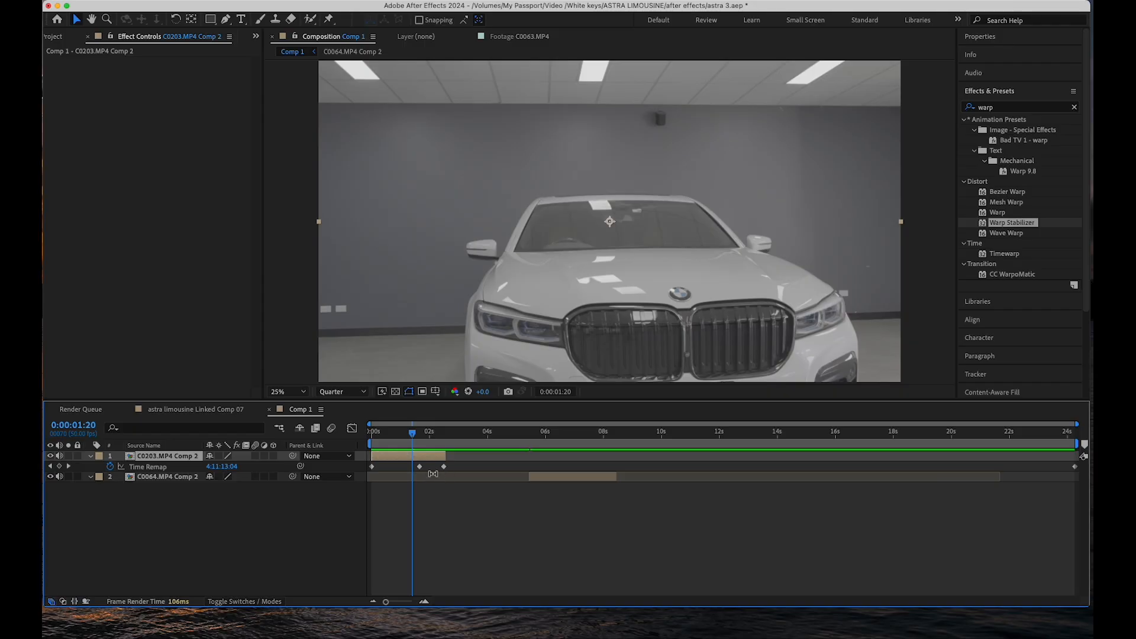
Step: Apply Easy Ease Out to the second Time Remap keyframe, where the fast section begins
{"action": "mouse_move", "coordinate": [417, 436]}
{"action": "left_mouse_down"}
{"action": "mouse_move", "coordinate": [394, 436]}
{"action": "mouse_move", "coordinate": [430, 438]}
{"action": "mouse_move", "coordinate": [408, 449]}
{"action": "left_mouse_up"}
{"action": "key", "text": "equal"}
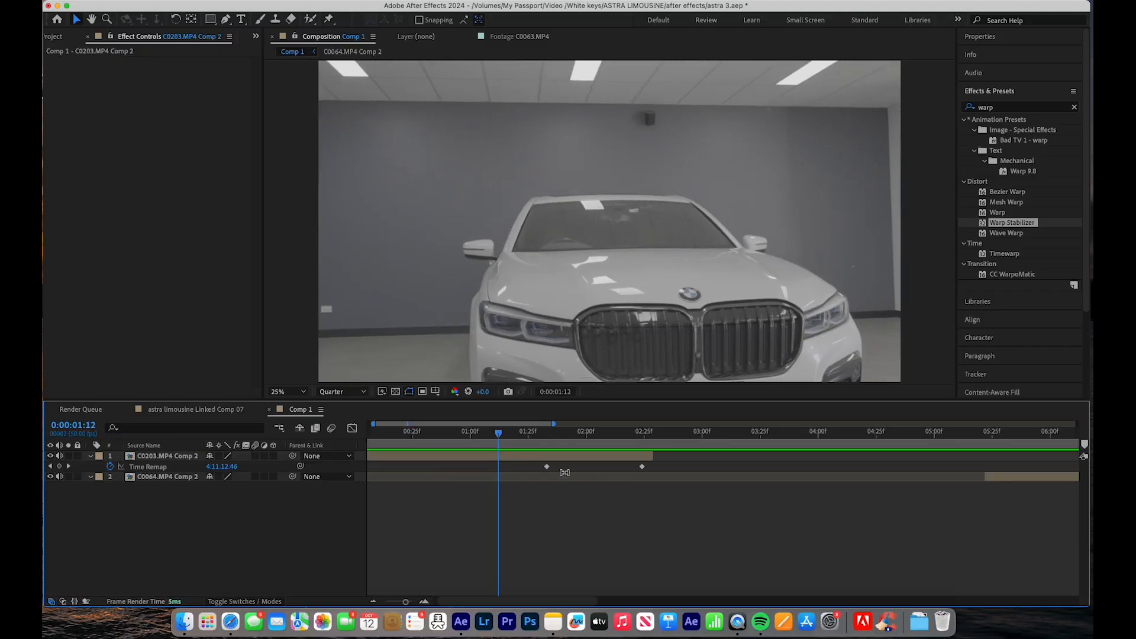
{"action": "right_click", "coordinate": [545, 466]}
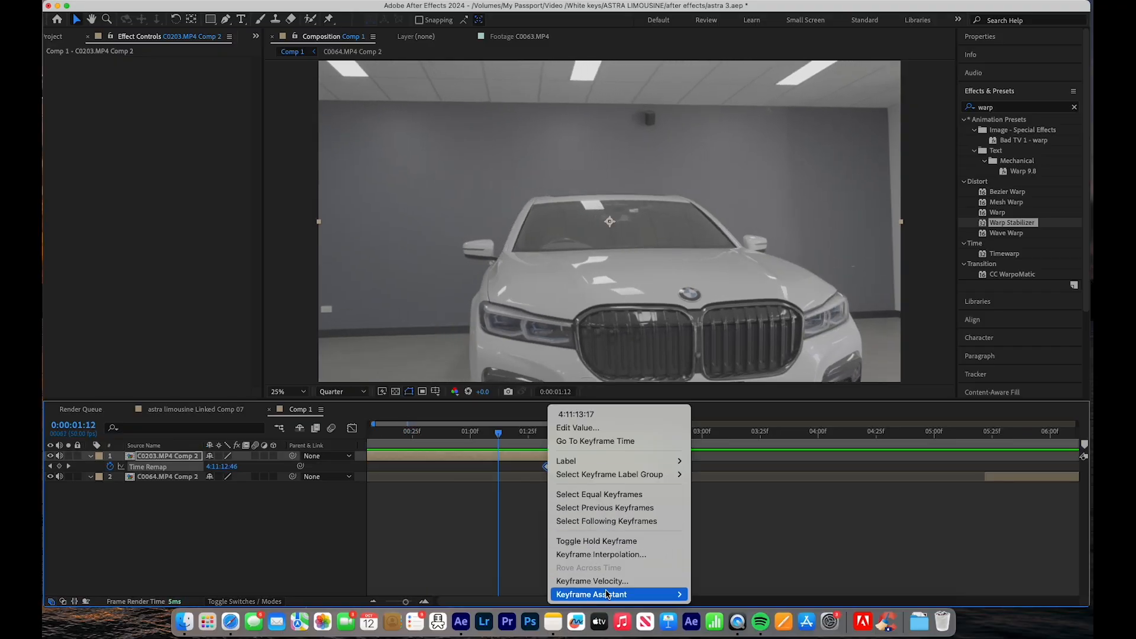
{"action": "mouse_move", "coordinate": [606, 593]}
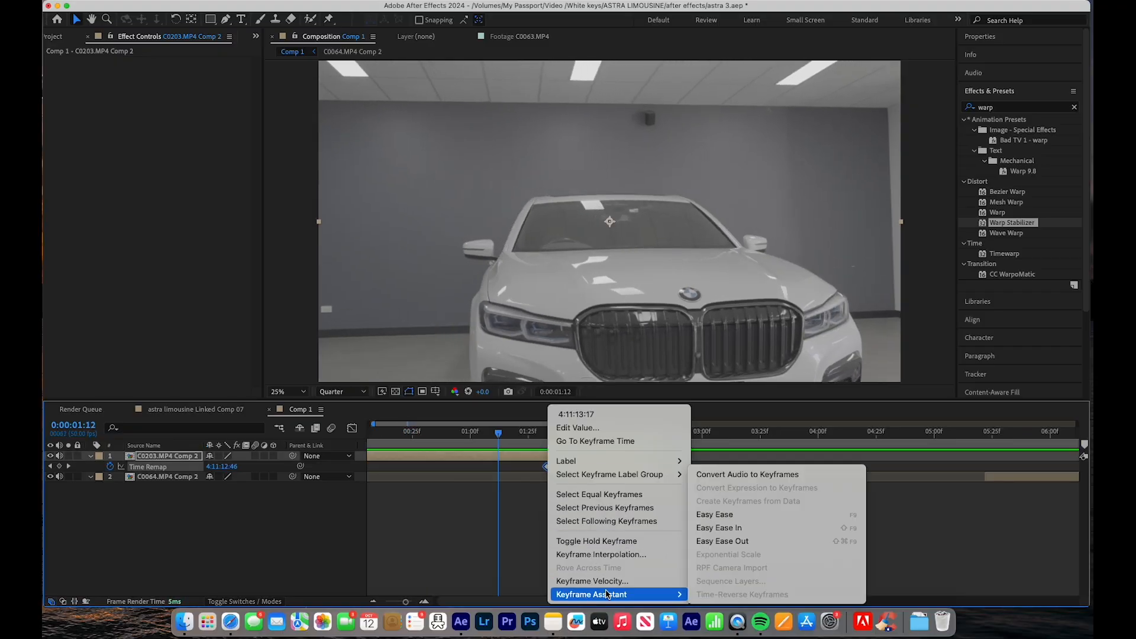
{"action": "left_click", "coordinate": [751, 543]}
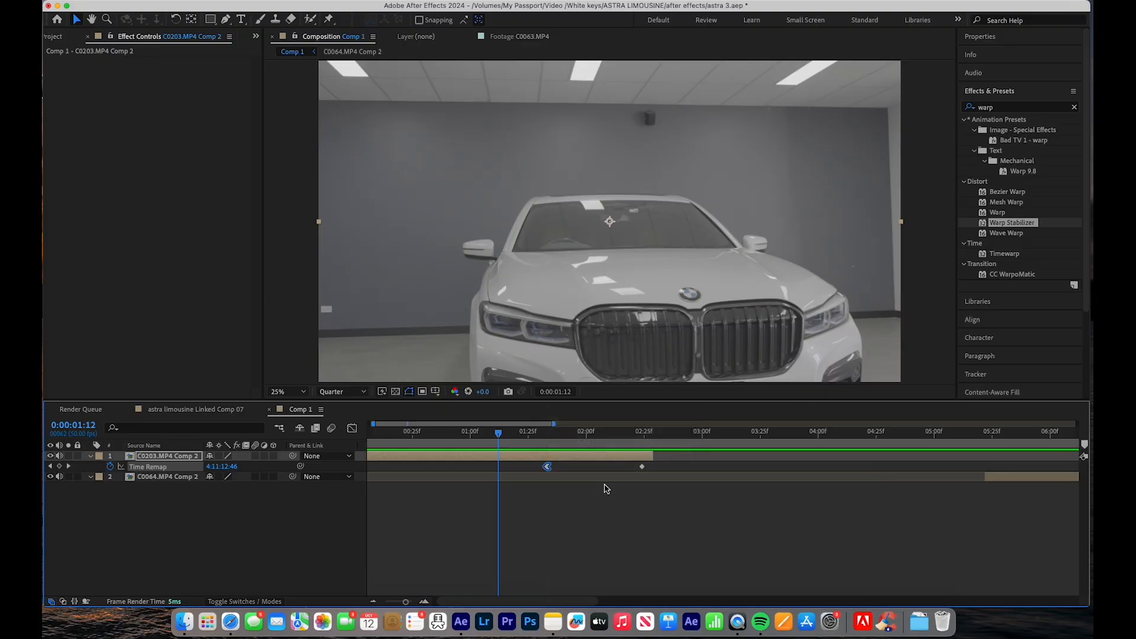
Step: Apply Easy Ease In to the third Time Remap keyframe and play back the speed ramp from 0:00:01:00
{"action": "right_click", "coordinate": [643, 467]}
{"action": "mouse_move", "coordinate": [757, 594]}
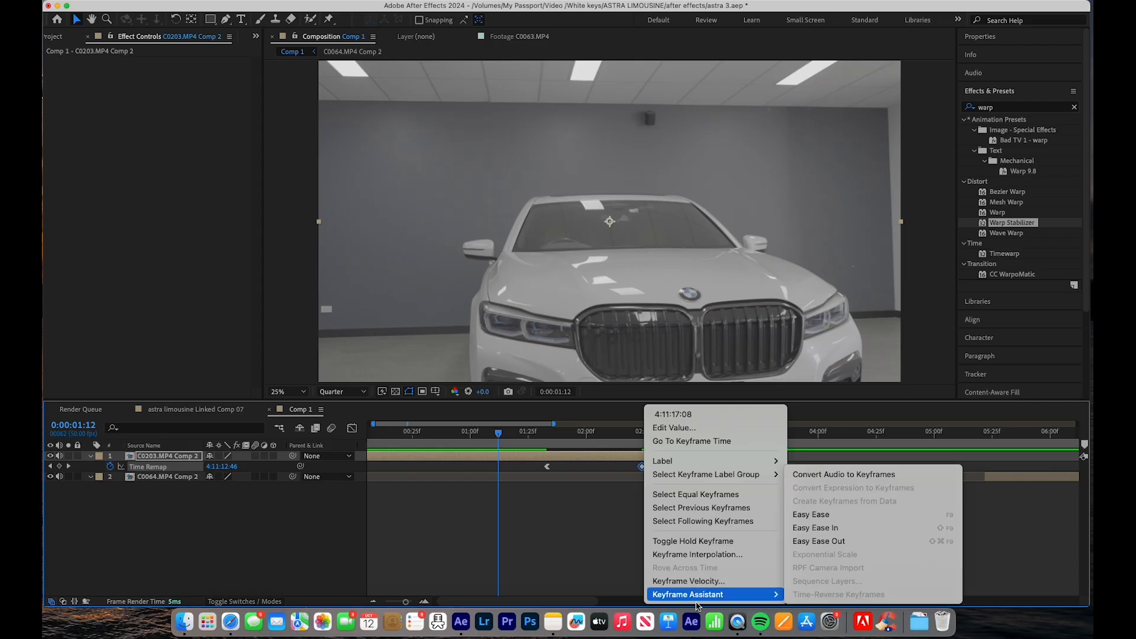
{"action": "left_click", "coordinate": [792, 527]}
{"action": "key", "text": "space"}
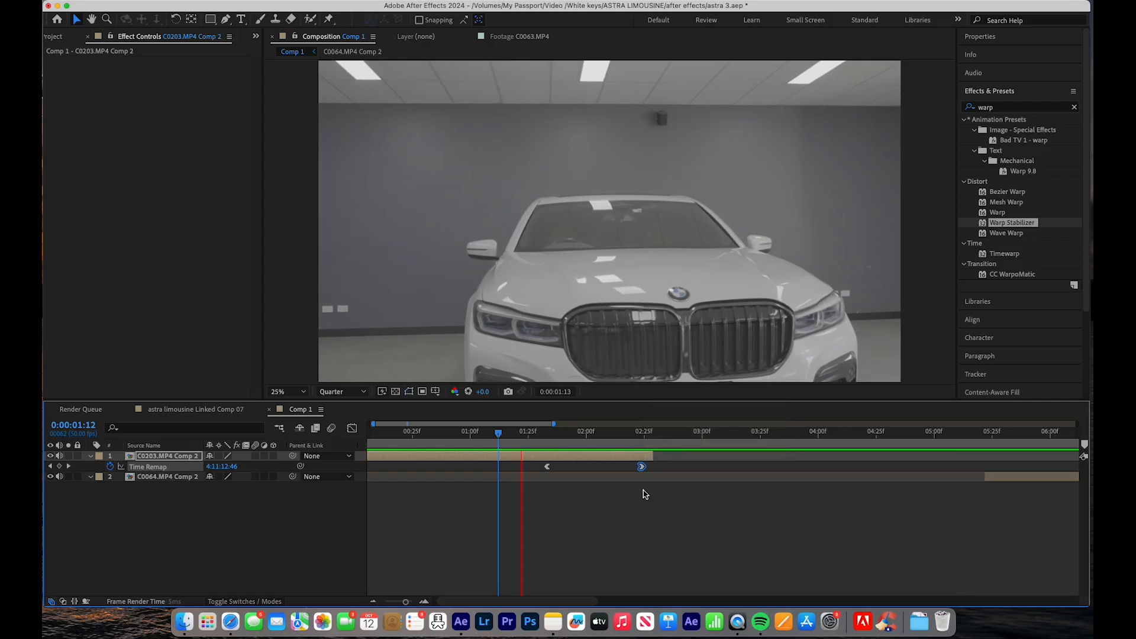
{"action": "left_click_drag", "start_coordinate": [625, 431], "coordinate": [469, 474]}
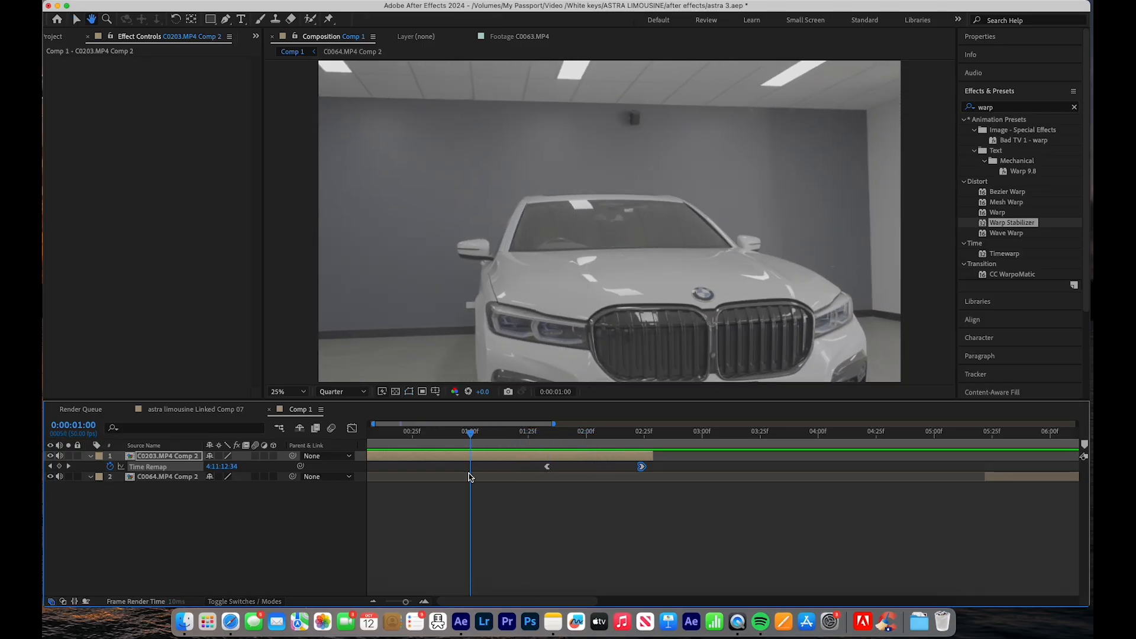
{"action": "key", "text": "space"}
{"action": "key", "text": "space"}
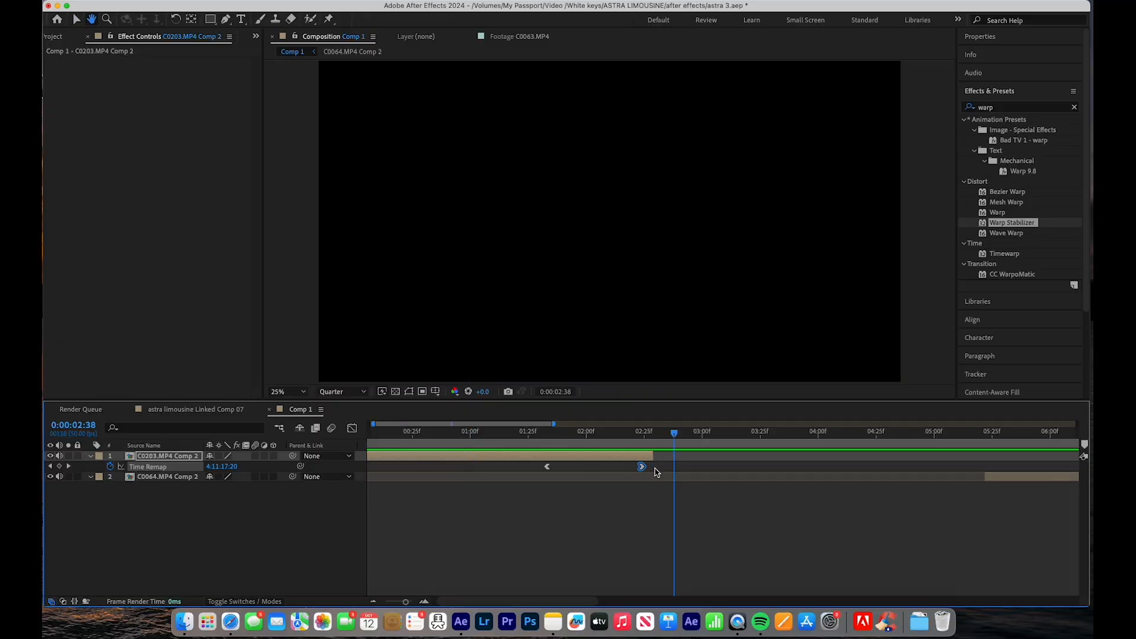
Step: Trim the end of the C0203.MP4 Comp 2 layer back to its third Time Remap keyframe and scrub through the fast section
{"action": "left_click_drag", "start_coordinate": [678, 438], "coordinate": [642, 456]}
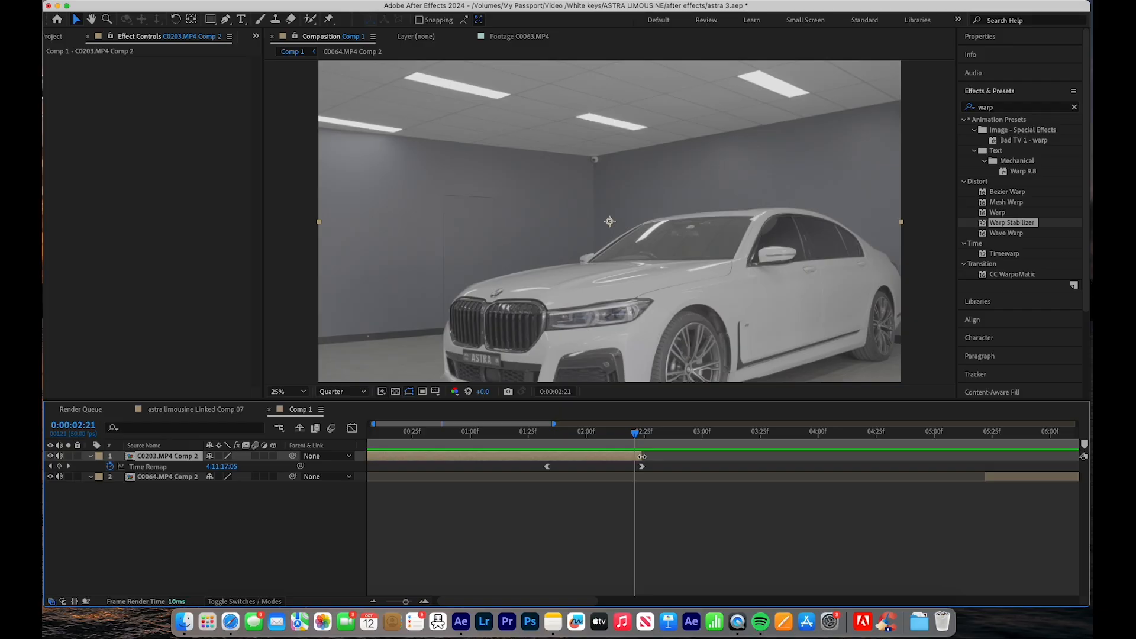
{"action": "left_click_drag", "start_coordinate": [643, 437], "coordinate": [567, 443]}
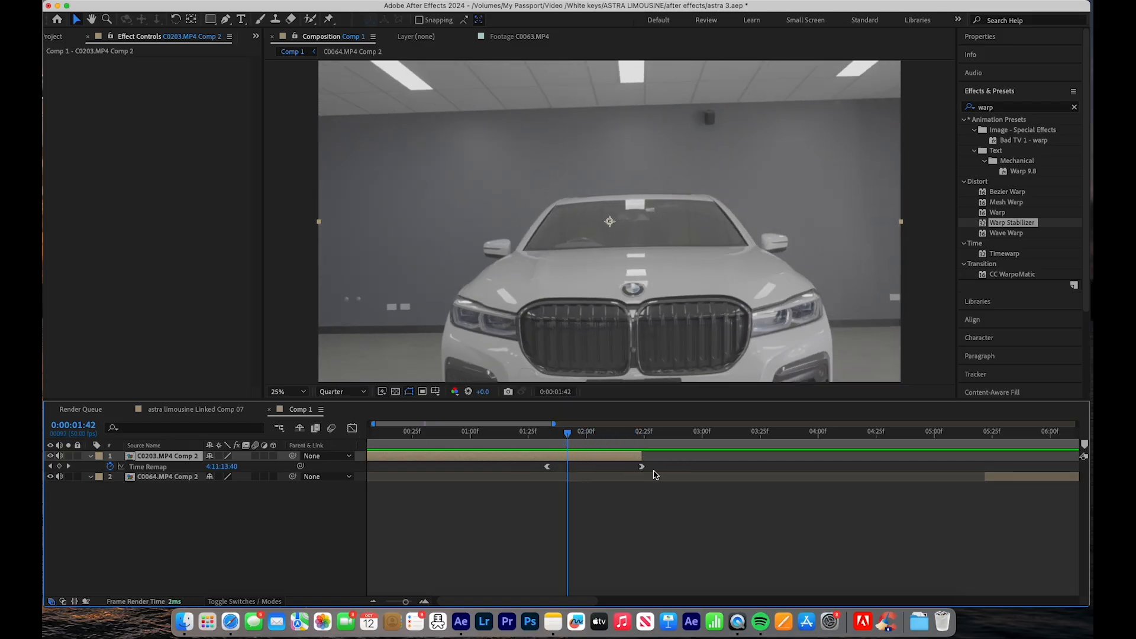
Step: Select the second and third Time Remap keyframes, show their value curve in the Graph Editor and scrub across the ramp
{"action": "left_click_drag", "start_coordinate": [675, 469], "coordinate": [533, 472]}
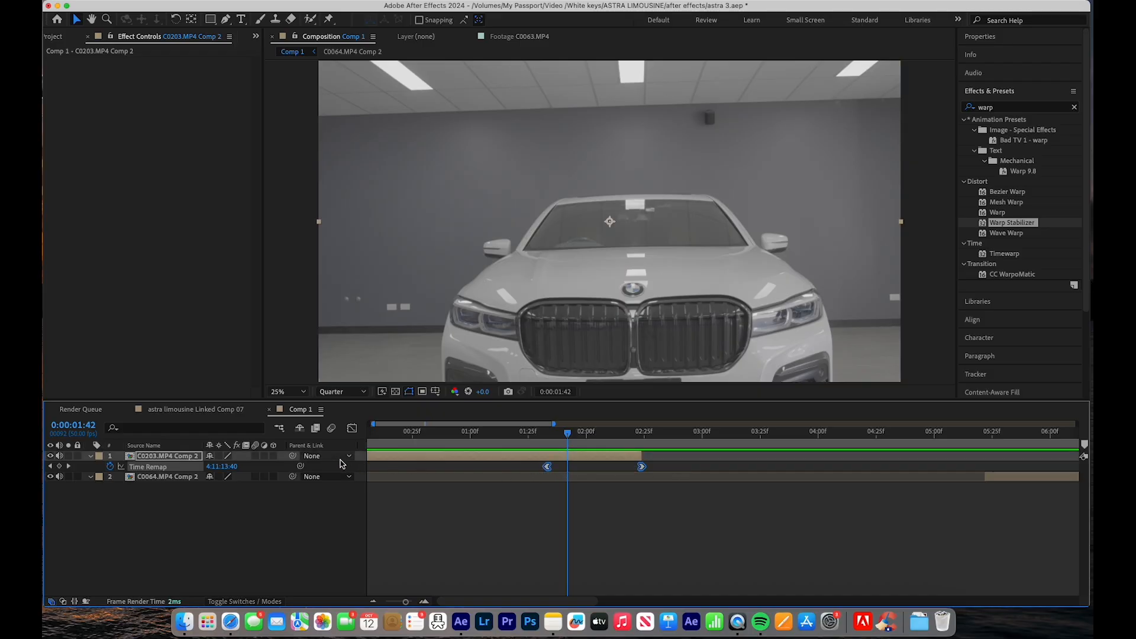
{"action": "left_click", "coordinate": [352, 430]}
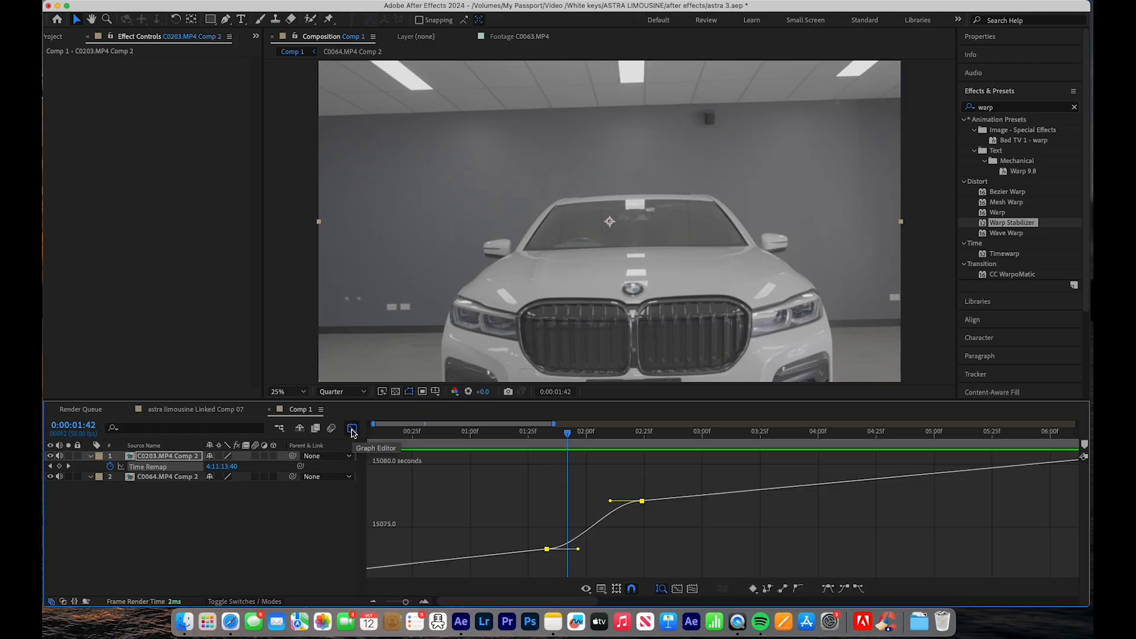
{"action": "left_click", "coordinate": [601, 590]}
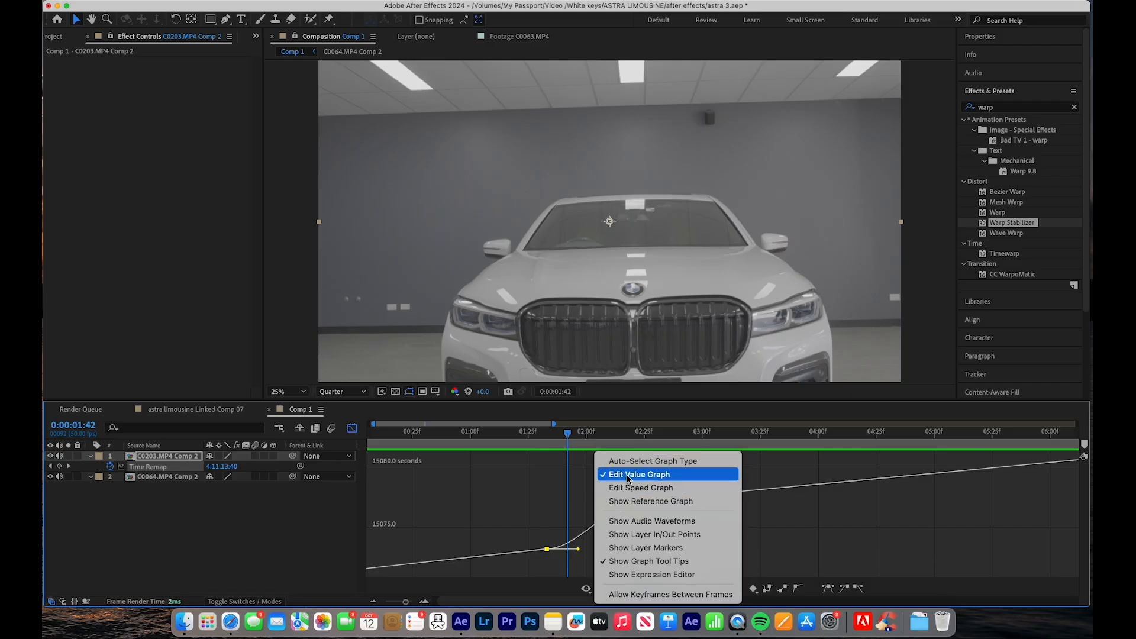
{"action": "left_click", "coordinate": [546, 443]}
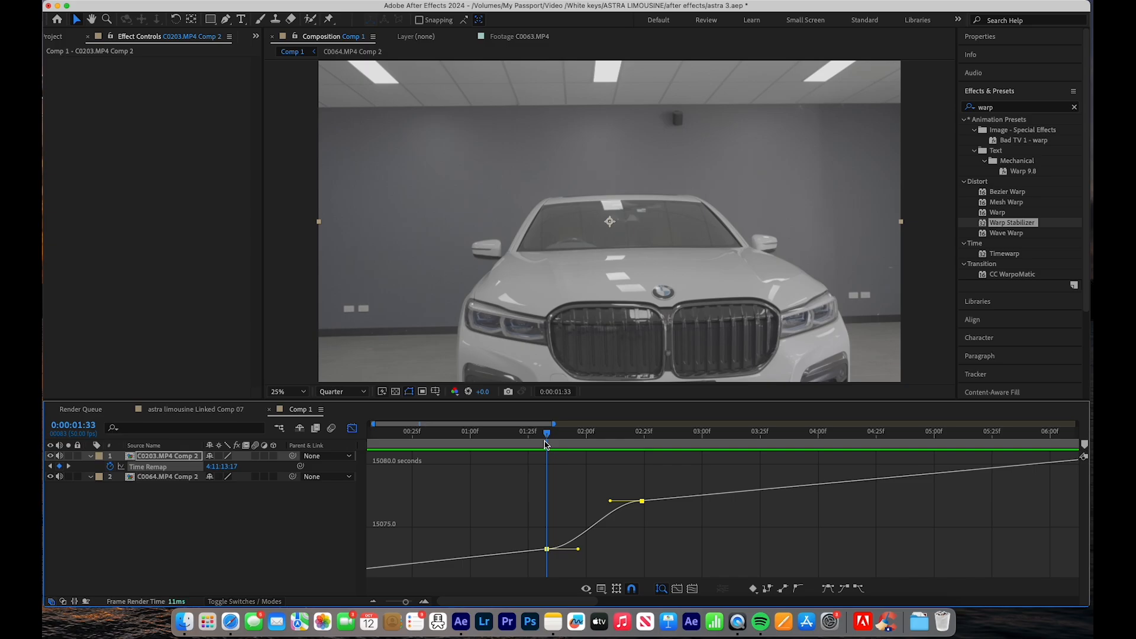
{"action": "left_click_drag", "start_coordinate": [545, 443], "coordinate": [617, 439]}
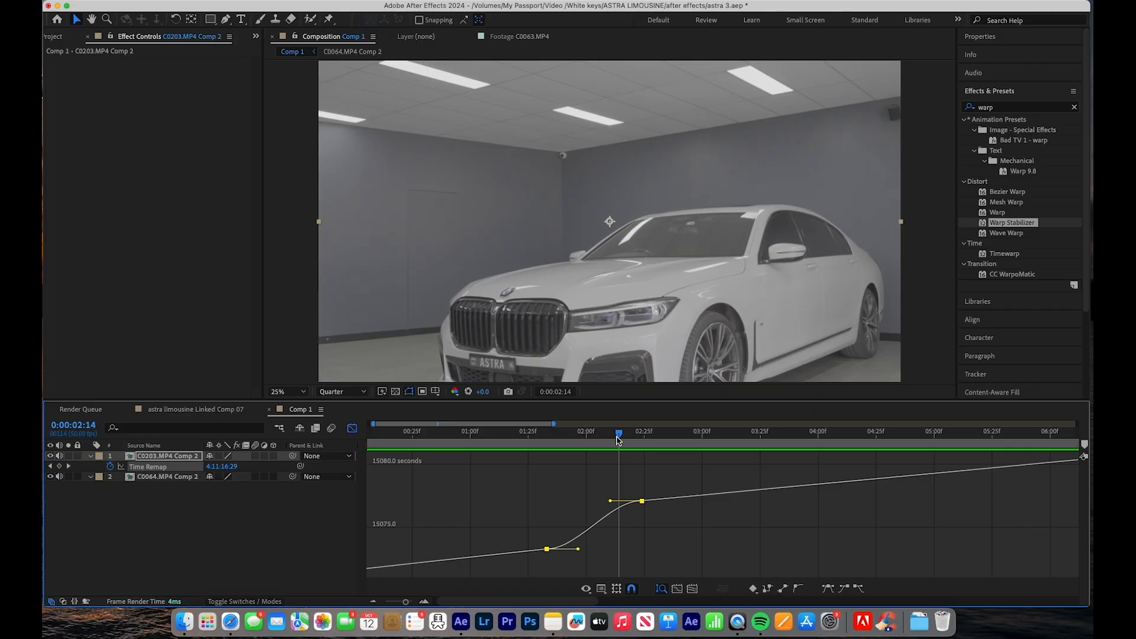
{"action": "left_click_drag", "start_coordinate": [617, 438], "coordinate": [578, 464]}
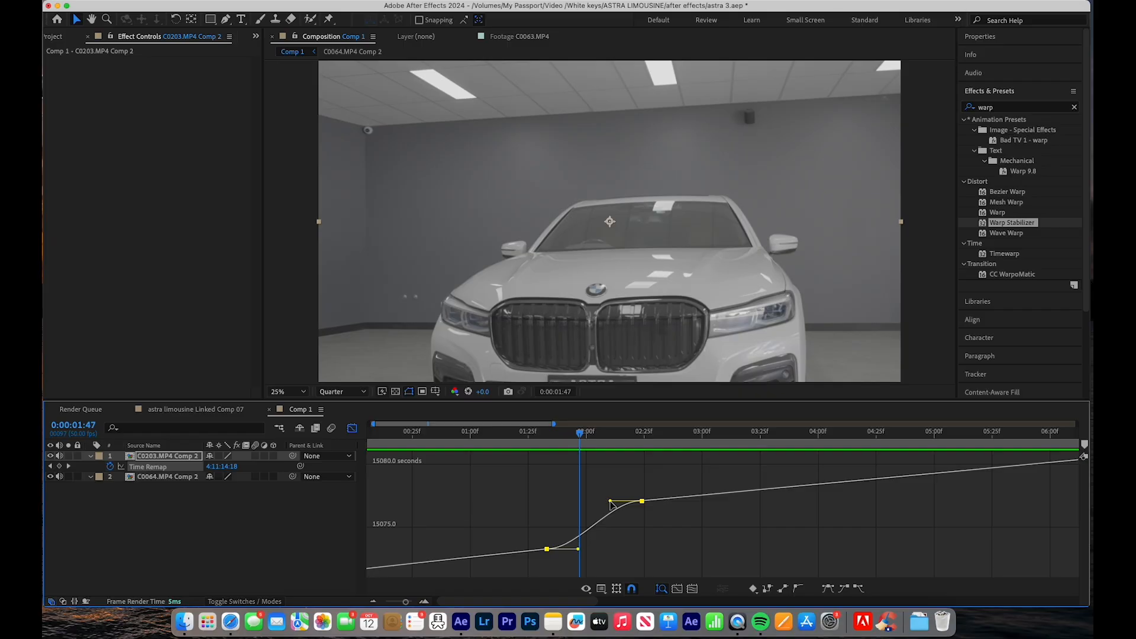
Step: Pull the third keyframe's incoming handle down to steepen the end of the curve, play back the ramp and close the Graph Editor
{"action": "left_click_drag", "start_coordinate": [611, 503], "coordinate": [630, 533]}
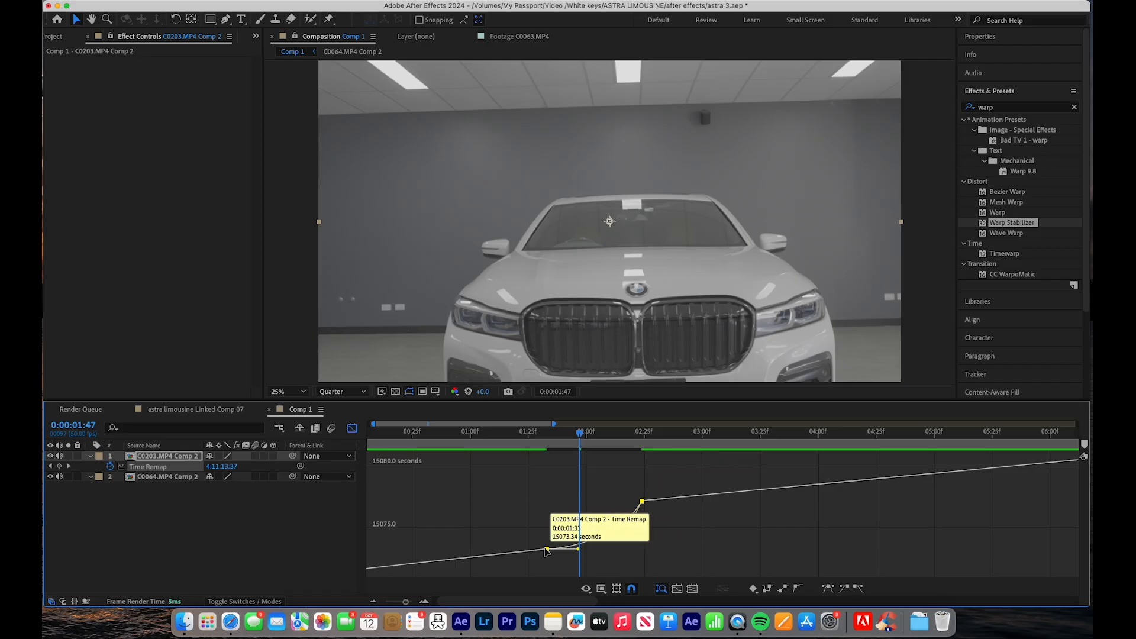
{"action": "left_click_drag", "start_coordinate": [576, 439], "coordinate": [512, 445]}
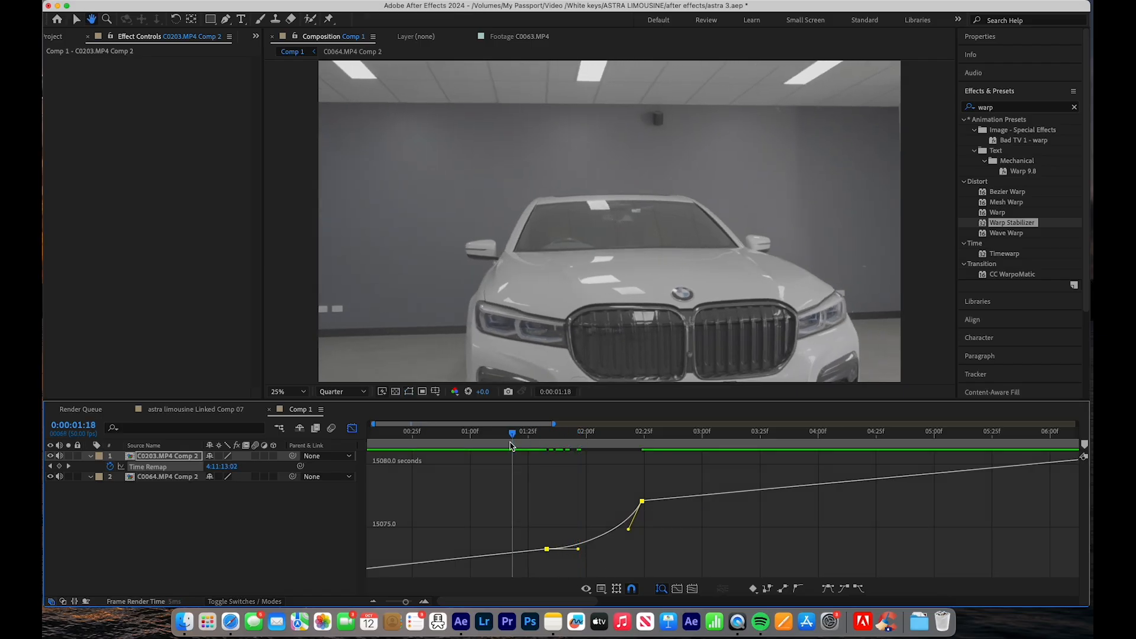
{"action": "key", "text": "space"}
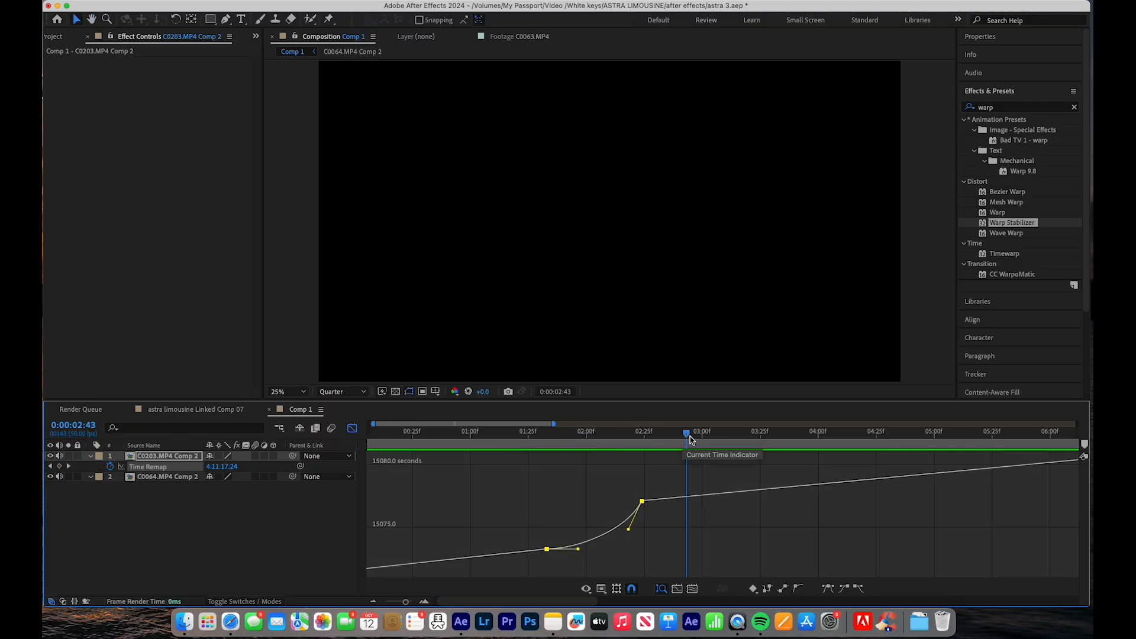
{"action": "left_click_drag", "start_coordinate": [687, 434], "coordinate": [528, 492]}
{"action": "key", "text": "space"}
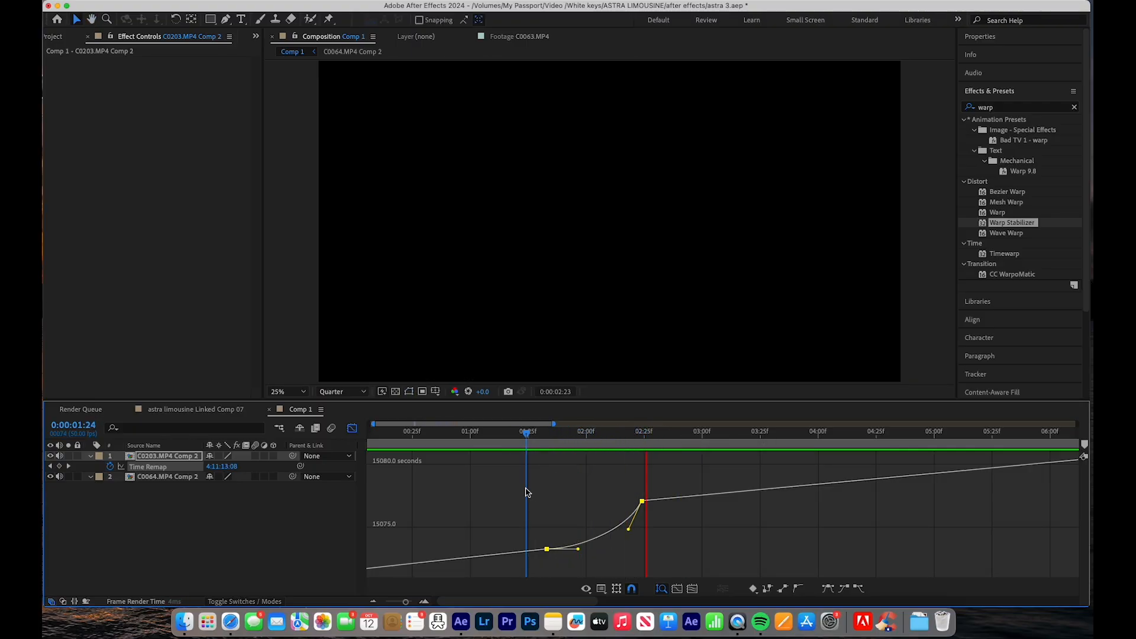
{"action": "key", "text": "space"}
{"action": "left_click_drag", "start_coordinate": [671, 432], "coordinate": [510, 471]}
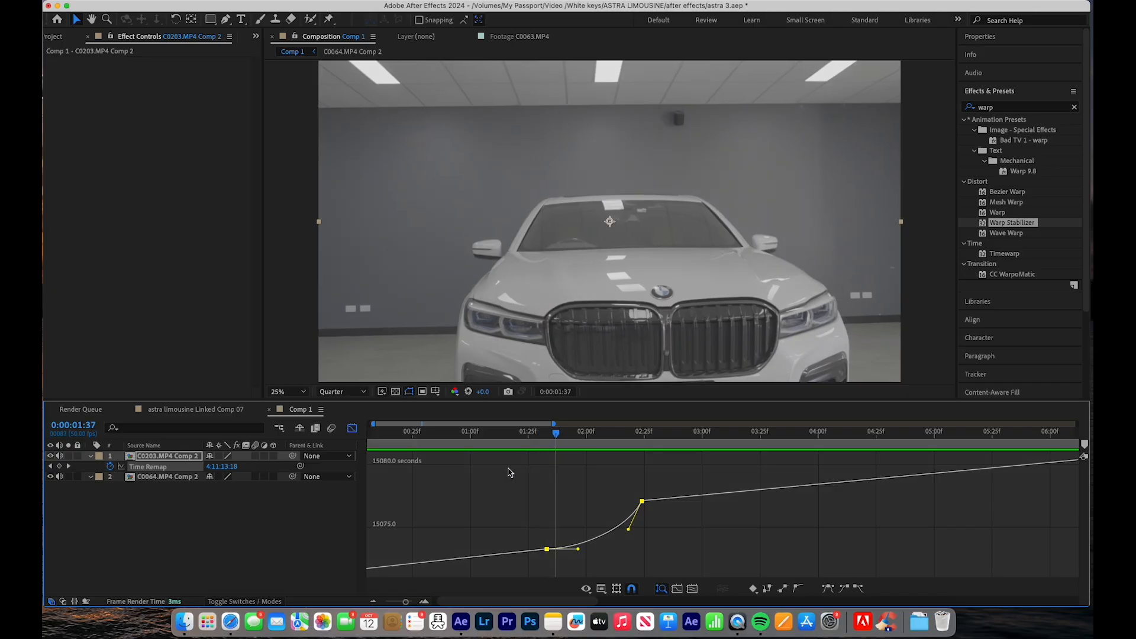
{"action": "left_click", "coordinate": [353, 428]}
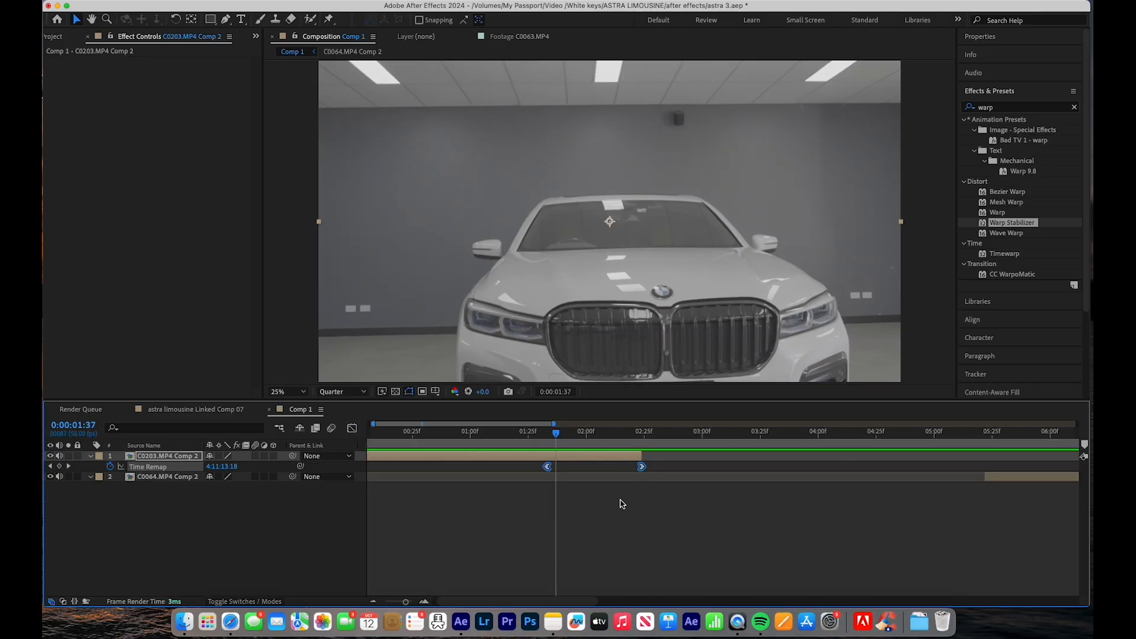
Step: Move the C0064.MP4 Comp 2 layer earlier so that it starts where the C0203.MP4 Comp 2 layer ends
{"action": "key", "text": "minus"}
{"action": "key", "text": "minus"}
{"action": "left_click_drag", "start_coordinate": [560, 481], "coordinate": [482, 481]}
{"action": "mouse_move", "coordinate": [422, 436]}
{"action": "left_mouse_down"}
{"action": "mouse_move", "coordinate": [468, 438]}
{"action": "mouse_move", "coordinate": [391, 443]}
{"action": "mouse_move", "coordinate": [462, 435]}
{"action": "mouse_move", "coordinate": [443, 442]}
{"action": "left_mouse_up"}
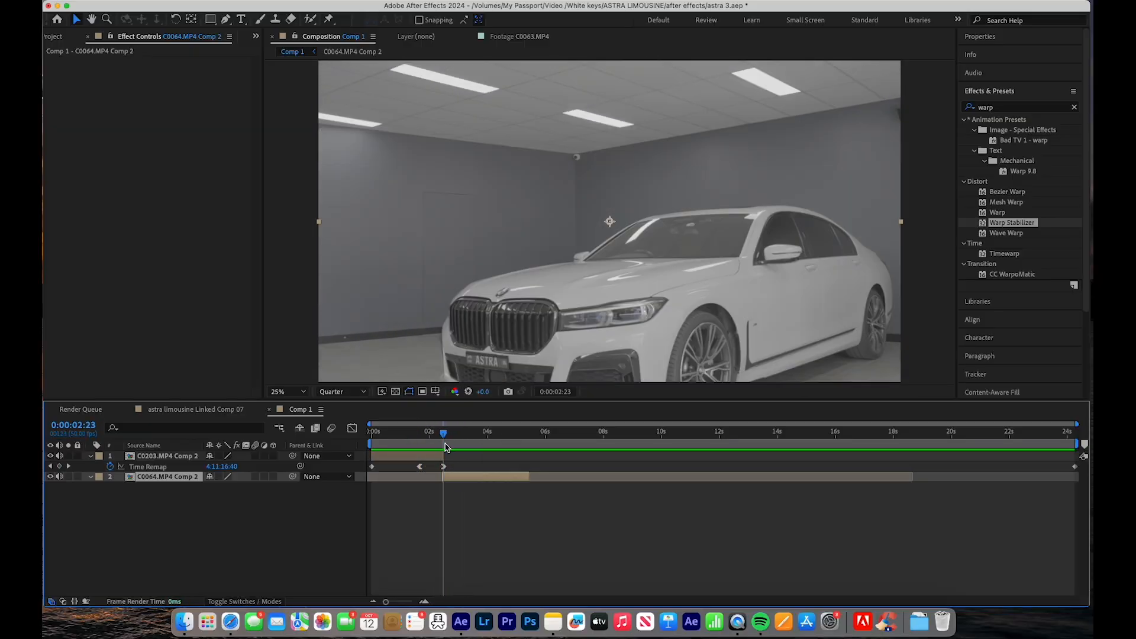
Step: Enable Time Remapping on the C0064.MP4 Comp 2 layer and add a Time Remap keyframe at 0:00:02:22
{"action": "right_click", "coordinate": [485, 483]}
{"action": "mouse_move", "coordinate": [535, 304]}
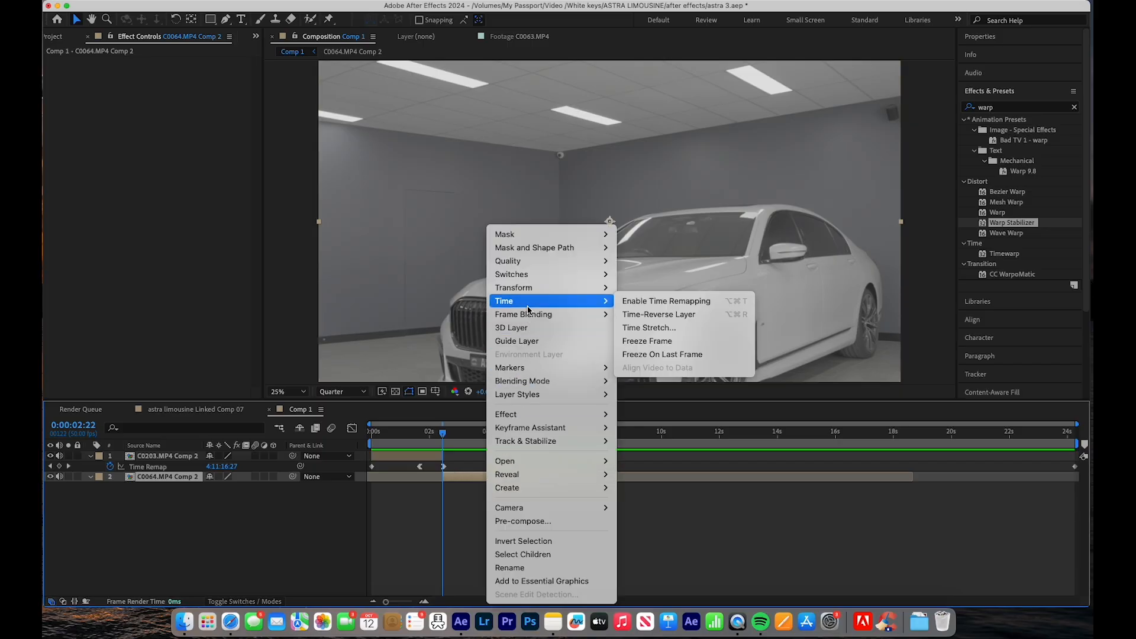
{"action": "left_click", "coordinate": [635, 304]}
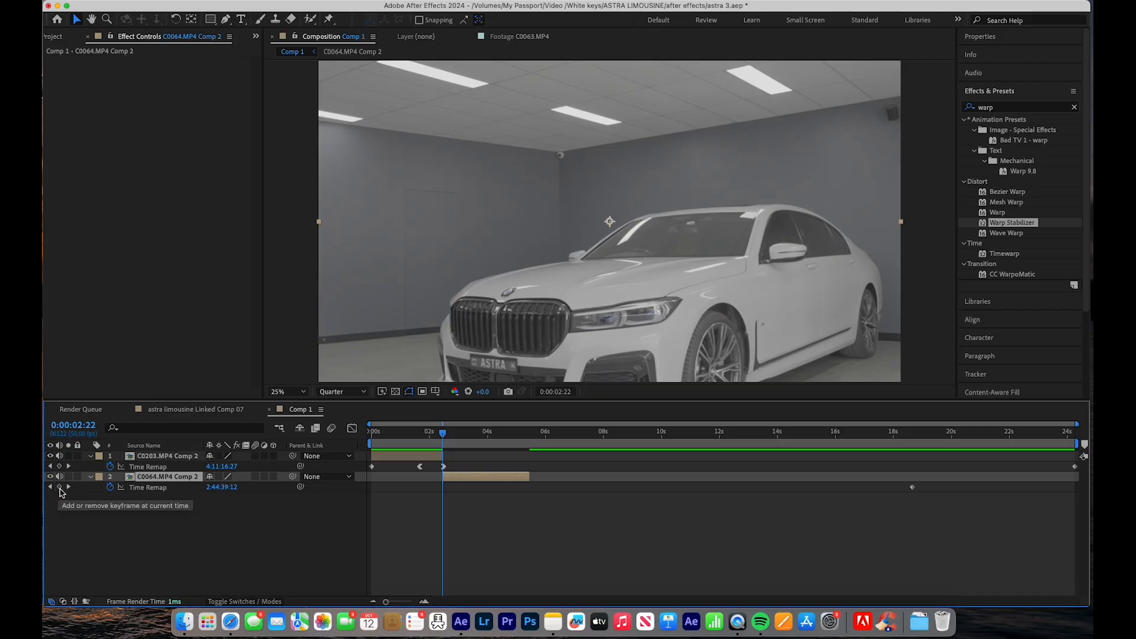
{"action": "left_click", "coordinate": [59, 487]}
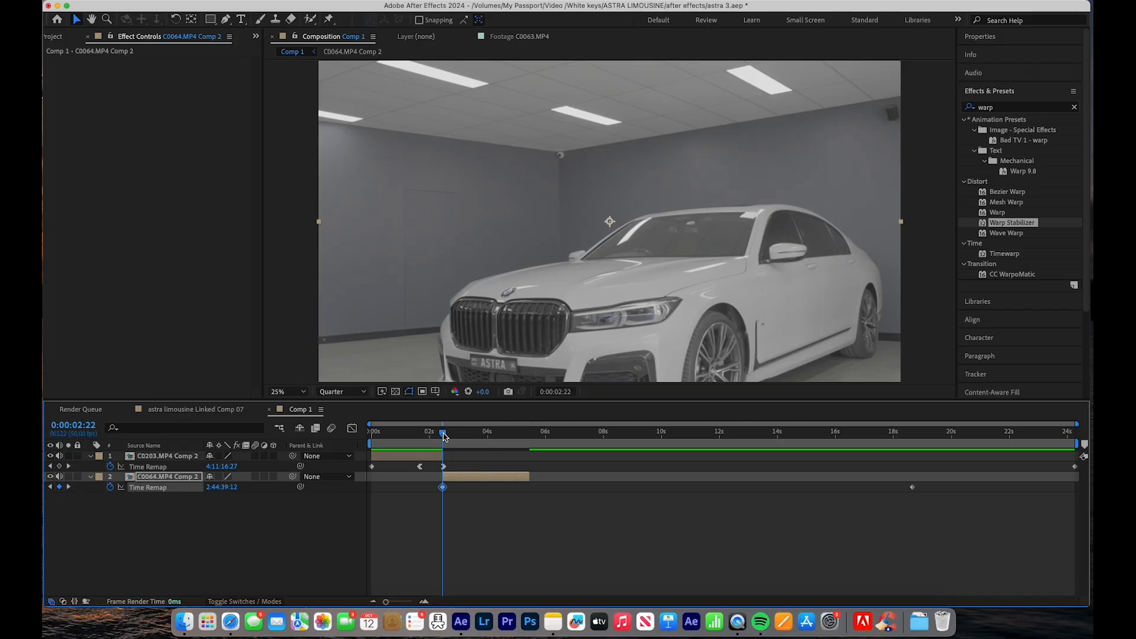
Step: Add a C0064.MP4 Comp 2 Time Remap keyframe at 0:00:04:26 and move it earlier to about 0:00:03:06
{"action": "left_click_drag", "start_coordinate": [444, 436], "coordinate": [504, 449]}
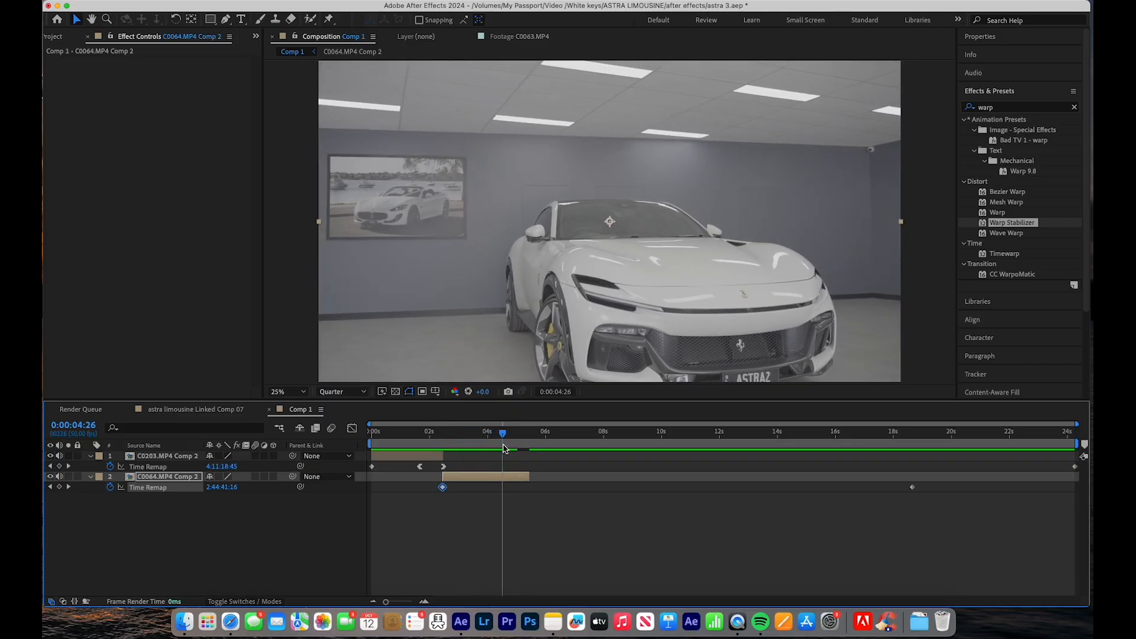
{"action": "left_click", "coordinate": [60, 486]}
{"action": "scroll", "coordinate": [437, 477], "scroll_direction": "up", "scroll_amount": 2}
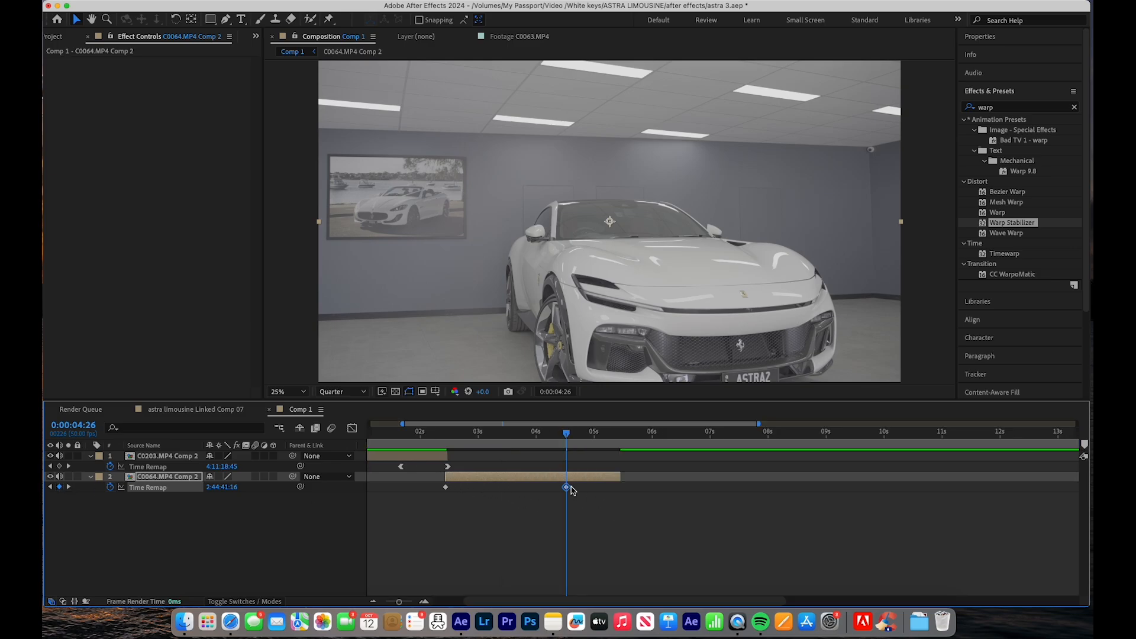
{"action": "mouse_move", "coordinate": [566, 488]}
{"action": "left_click_drag", "start_coordinate": [567, 489], "coordinate": [487, 502]}
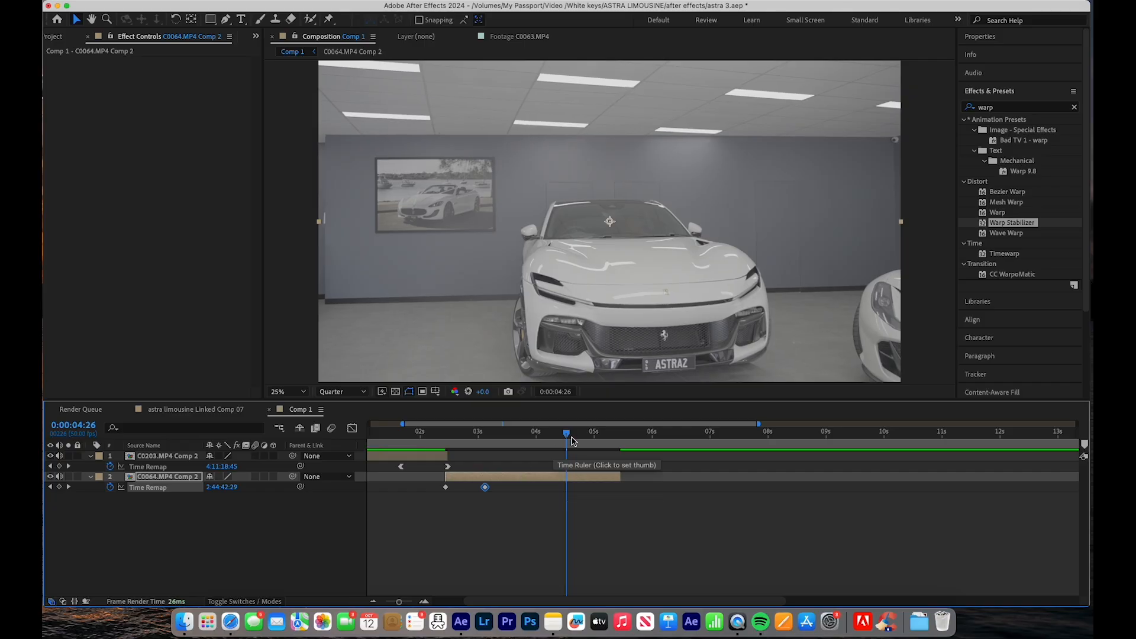
Step: Play back the cut between the two car clips several times to check the speed on both sides
{"action": "left_click", "coordinate": [398, 434]}
{"action": "key", "text": "space"}
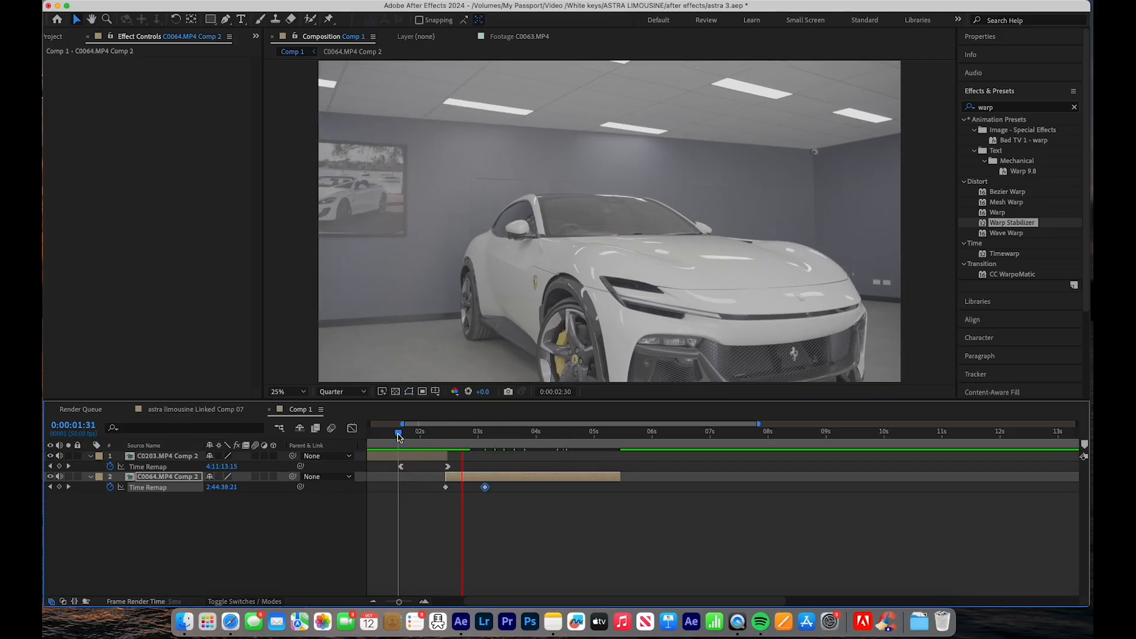
{"action": "left_click", "coordinate": [394, 435]}
{"action": "key", "text": "space"}
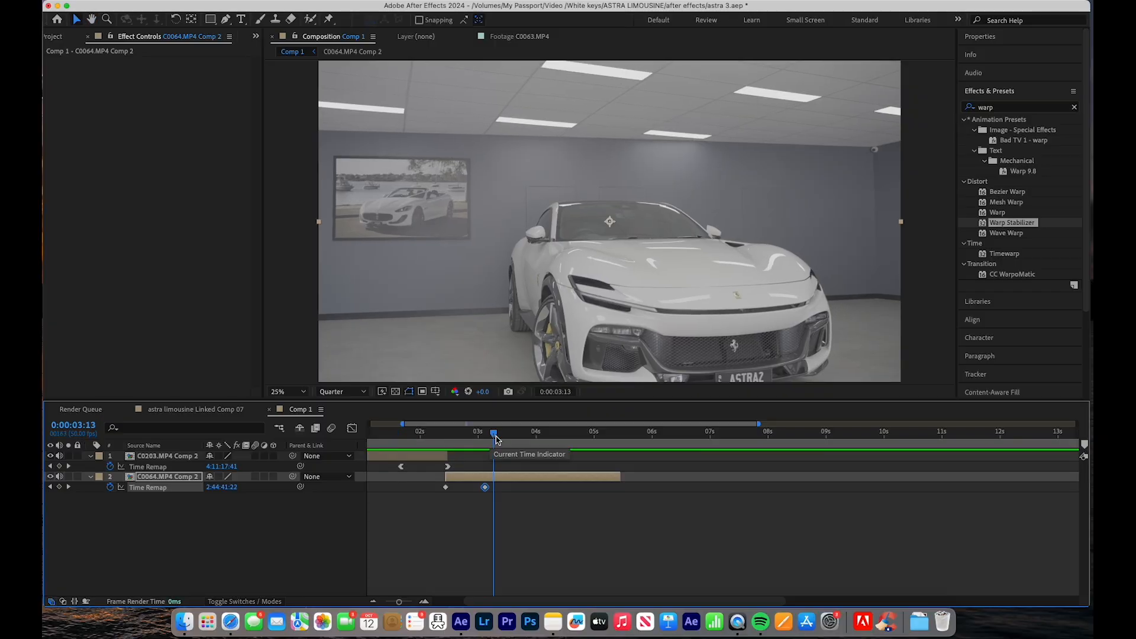
{"action": "left_click_drag", "start_coordinate": [395, 447], "coordinate": [418, 445]}
{"action": "key", "text": "space"}
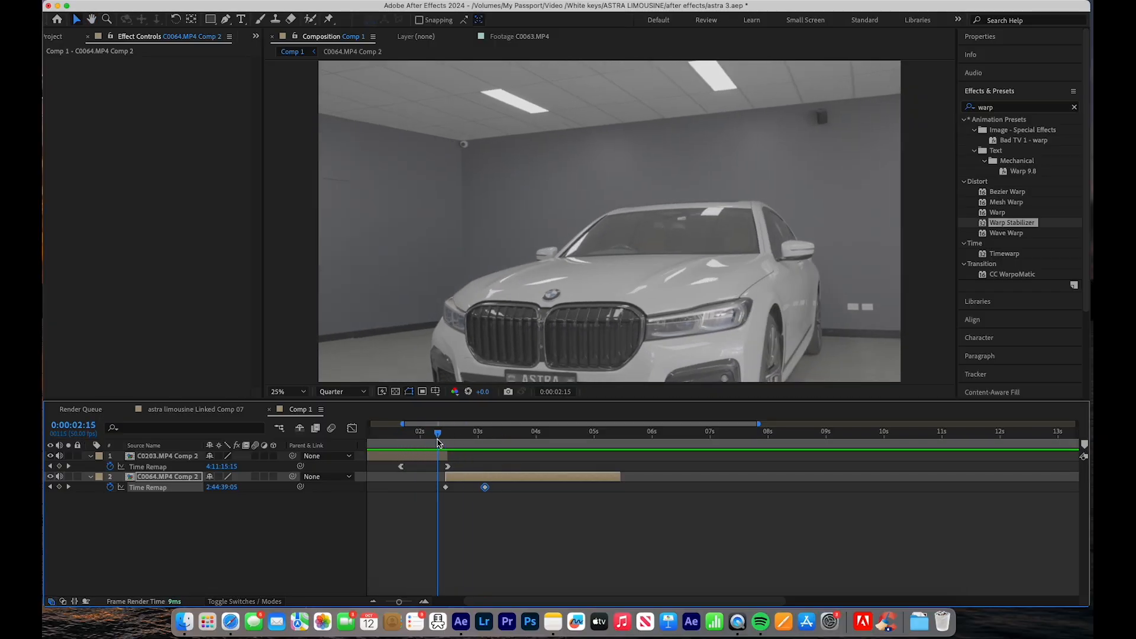
{"action": "left_click", "coordinate": [407, 446]}
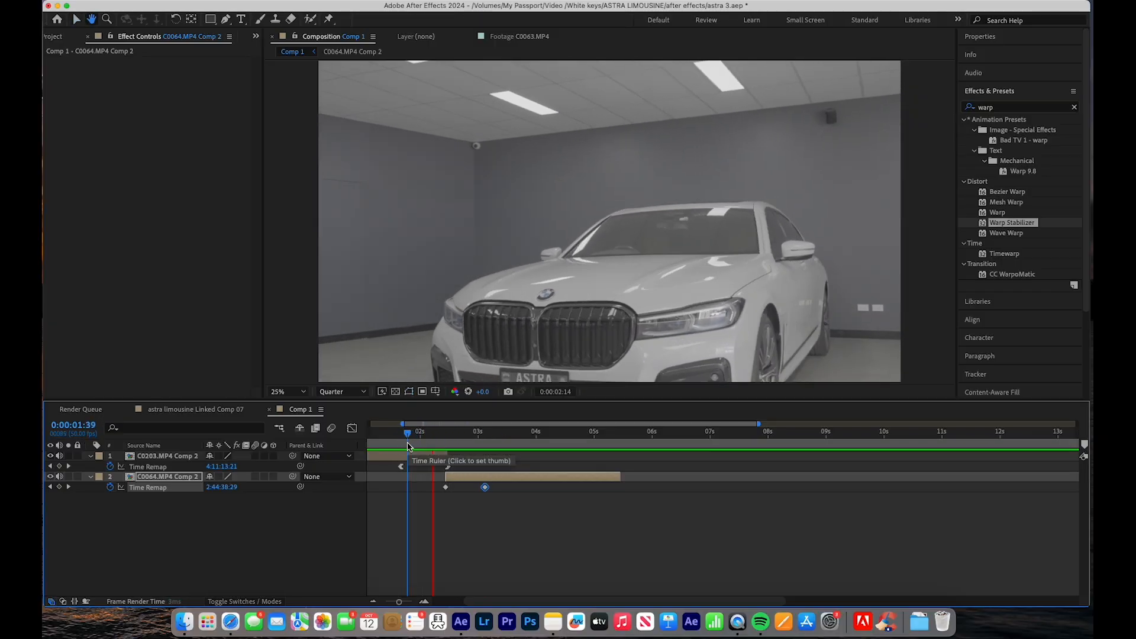
{"action": "key", "text": "space"}
{"action": "left_click_drag", "start_coordinate": [443, 436], "coordinate": [385, 441]}
{"action": "key", "text": "space"}
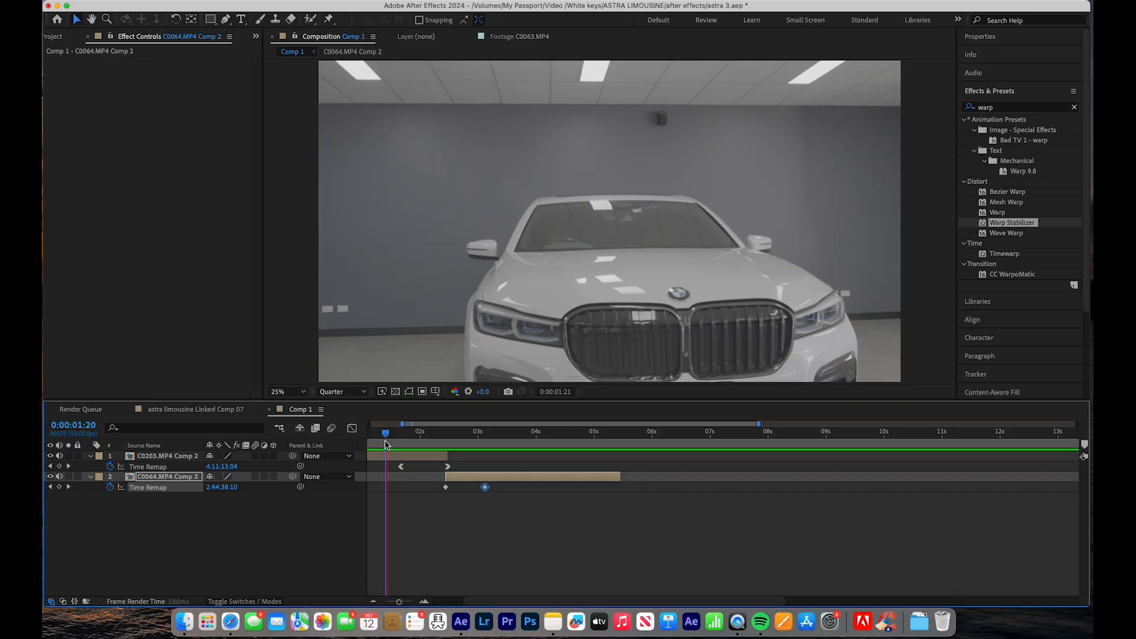
{"action": "key", "text": "space"}
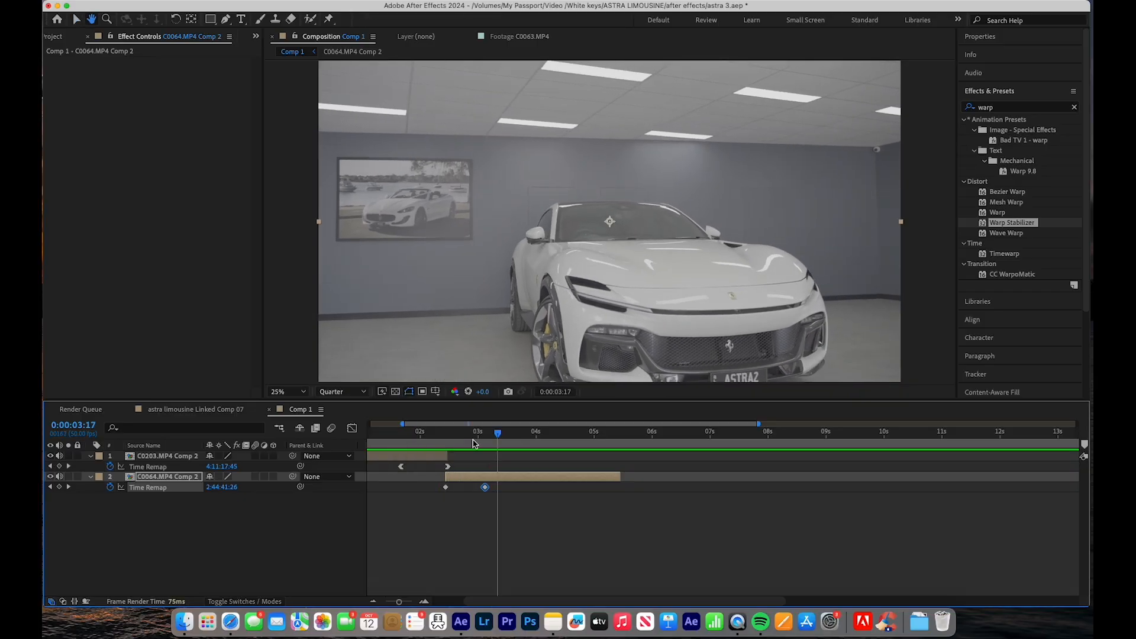
Step: Move the keyframe ending the second clip's fast section slightly earlier to about 0:00:03:02 and play back the transition
{"action": "left_click_drag", "start_coordinate": [485, 488], "coordinate": [480, 488]}
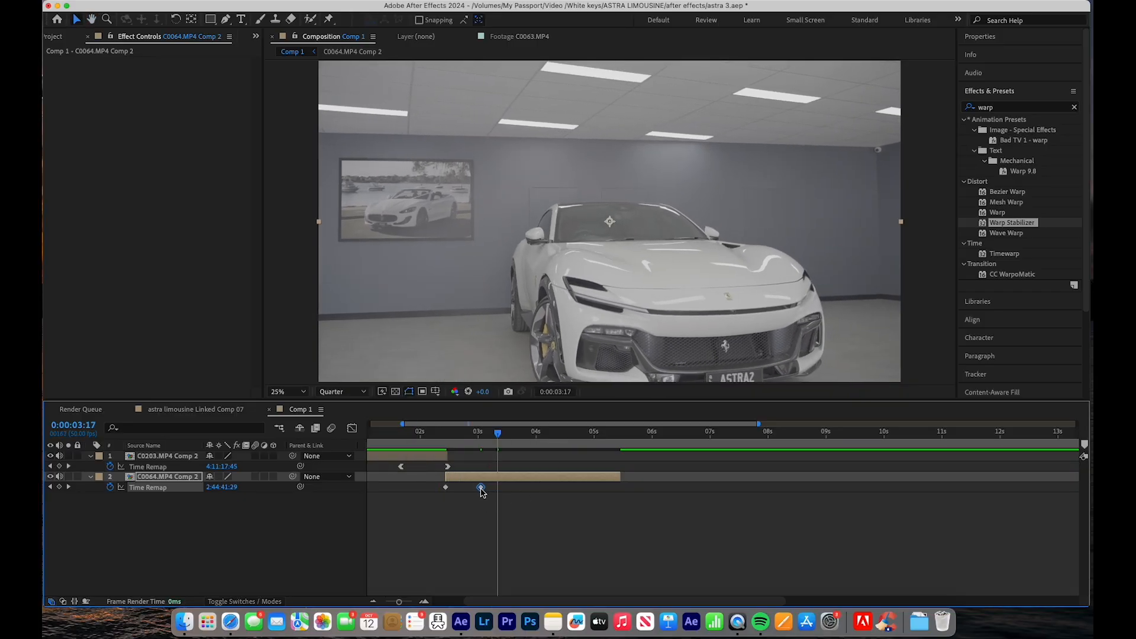
{"action": "left_click_drag", "start_coordinate": [497, 433], "coordinate": [413, 436]}
{"action": "key", "text": "space"}
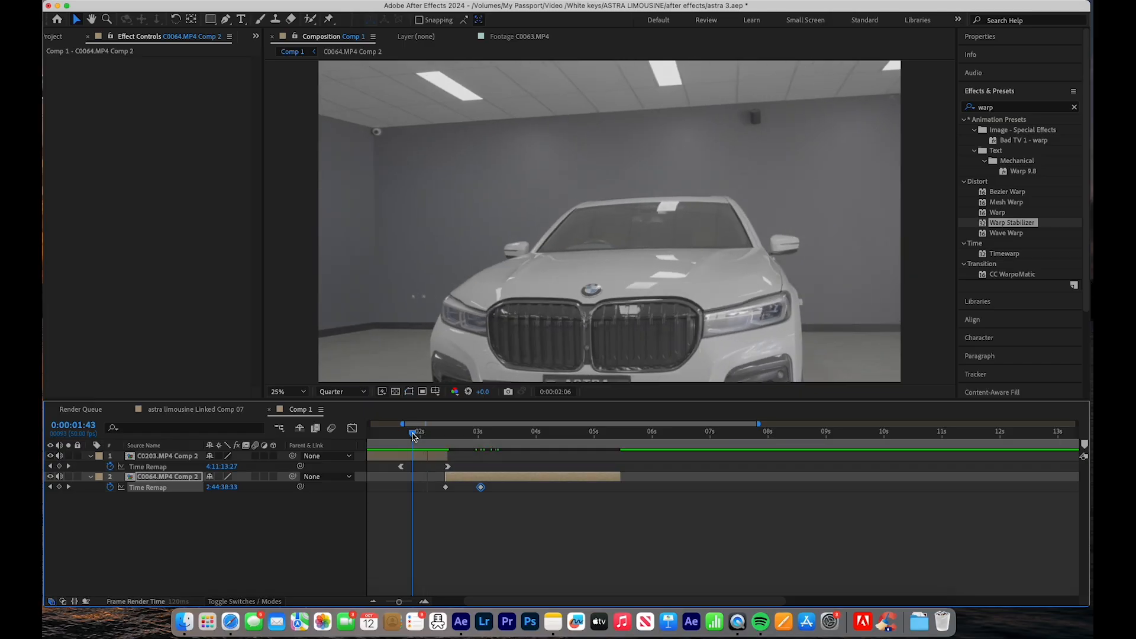
{"action": "key", "text": "space"}
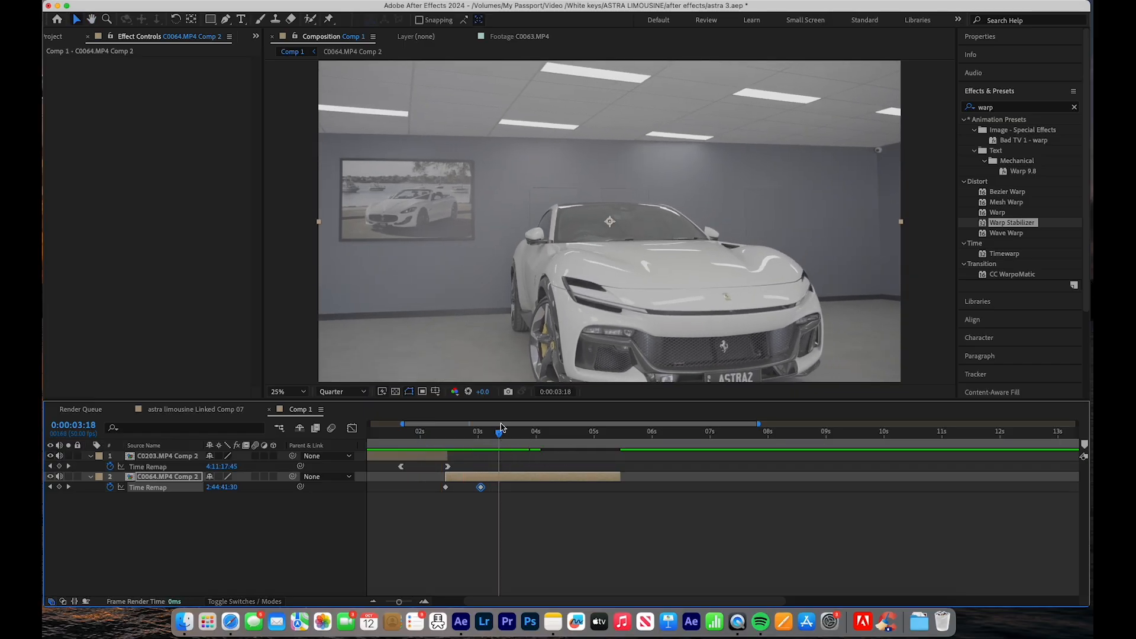
Step: Apply Easy Ease Out to the C0064.MP4 Comp 2 Time Remap keyframe at the start of the clip, at 0:00:02:22
{"action": "left_click_drag", "start_coordinate": [503, 425], "coordinate": [438, 427]}
{"action": "left_click_drag", "start_coordinate": [566, 432], "coordinate": [505, 432]}
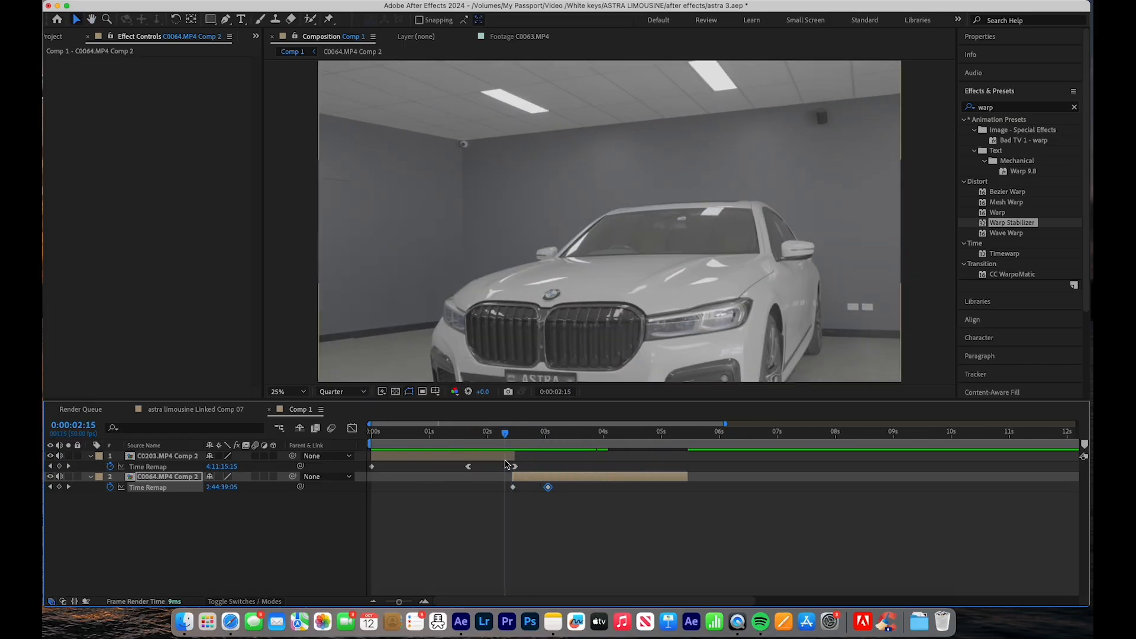
{"action": "right_click", "coordinate": [513, 489]}
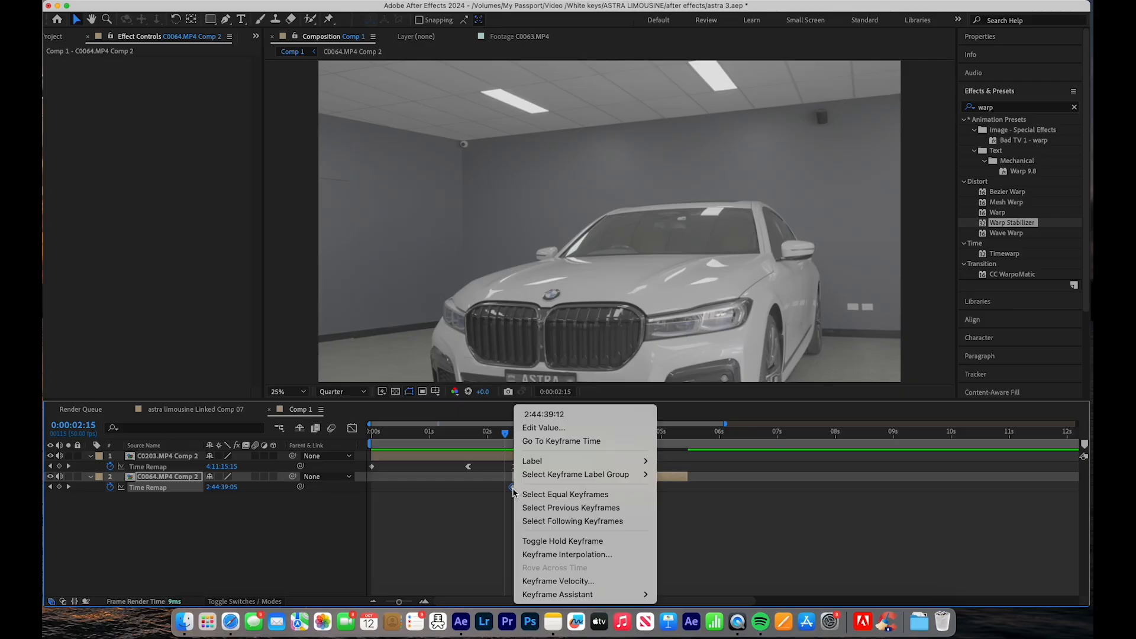
{"action": "mouse_move", "coordinate": [557, 594]}
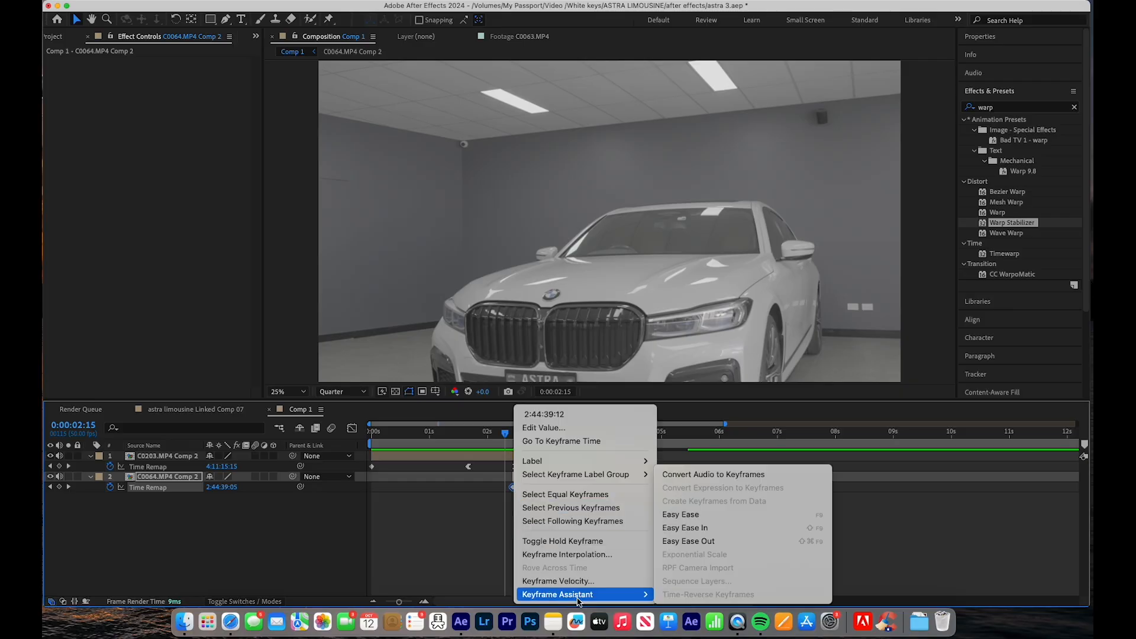
{"action": "left_click", "coordinate": [688, 540]}
Step: Apply Easy Ease In to the C0064.MP4 Comp 2 Time Remap keyframe ending the fast section at about 0:00:03:02
{"action": "left_click_drag", "start_coordinate": [505, 433], "coordinate": [533, 434]}
{"action": "right_click", "coordinate": [548, 489]}
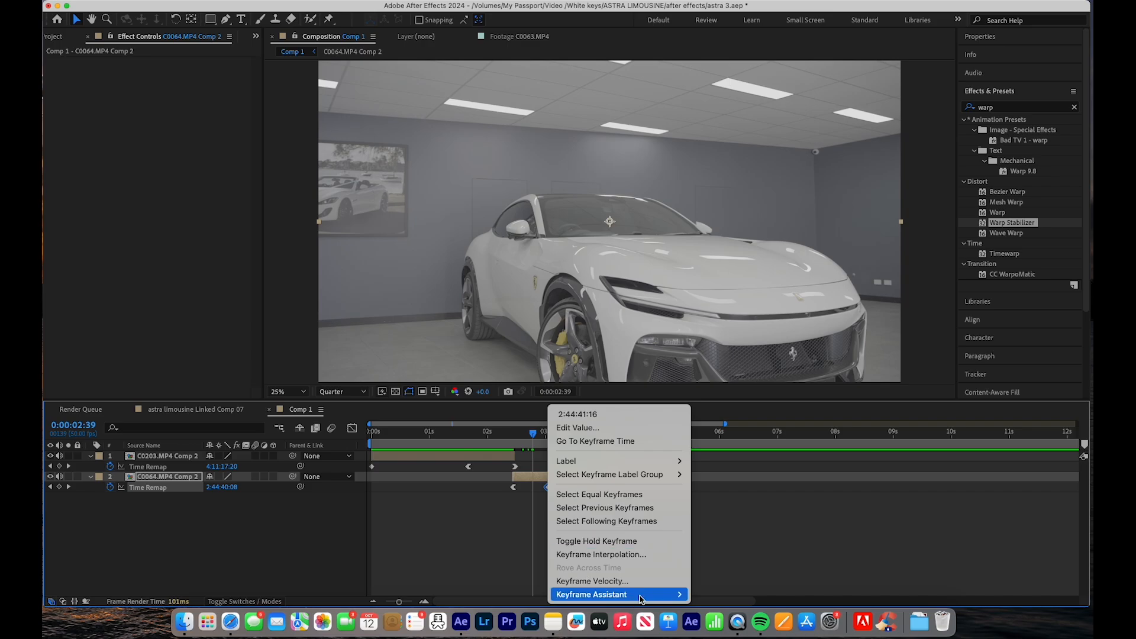
{"action": "mouse_move", "coordinate": [662, 594]}
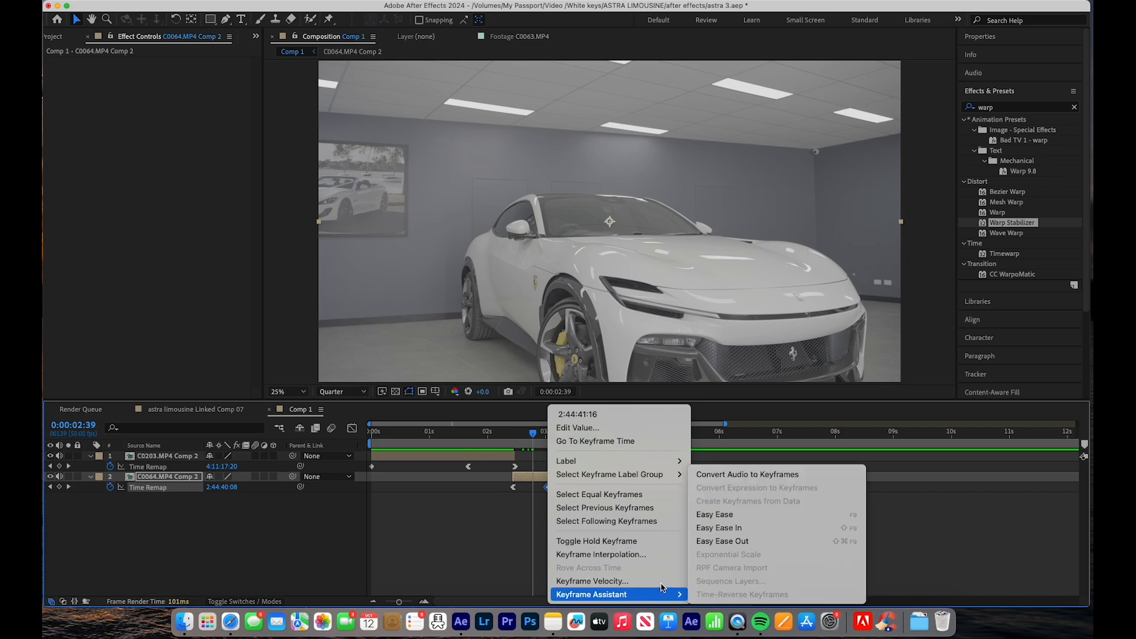
{"action": "left_click", "coordinate": [760, 527]}
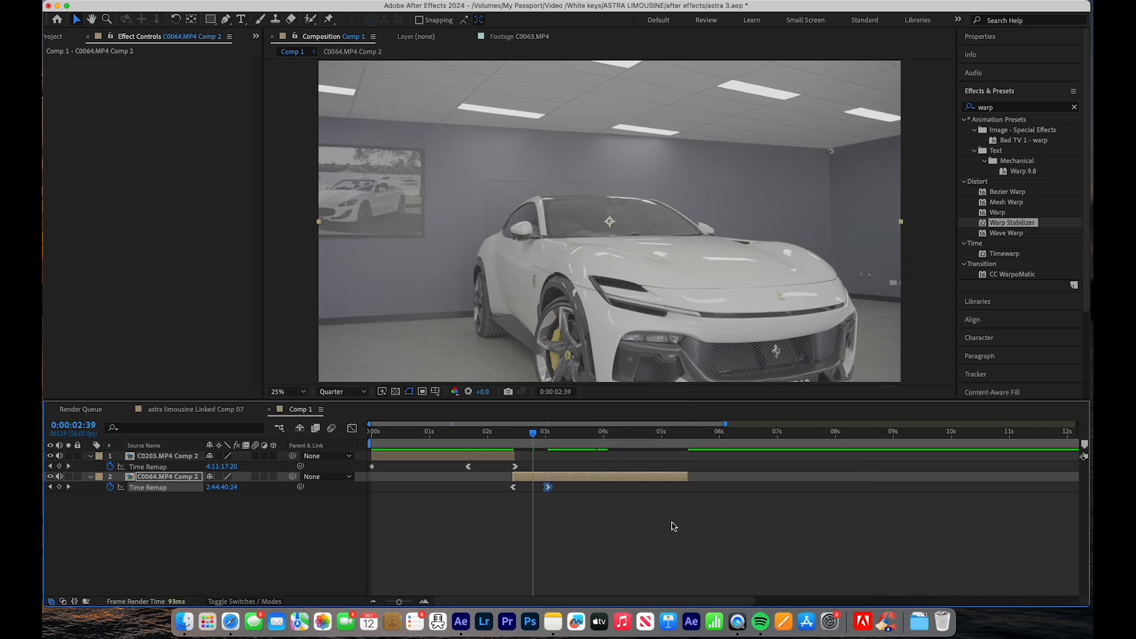
Step: On the value graph, steepen the first C0064.MP4 Comp 2 Time Remap keyframe's outgoing handle and slightly shorten the second keyframe's incoming handle
{"action": "left_click_drag", "start_coordinate": [591, 500], "coordinate": [493, 484]}
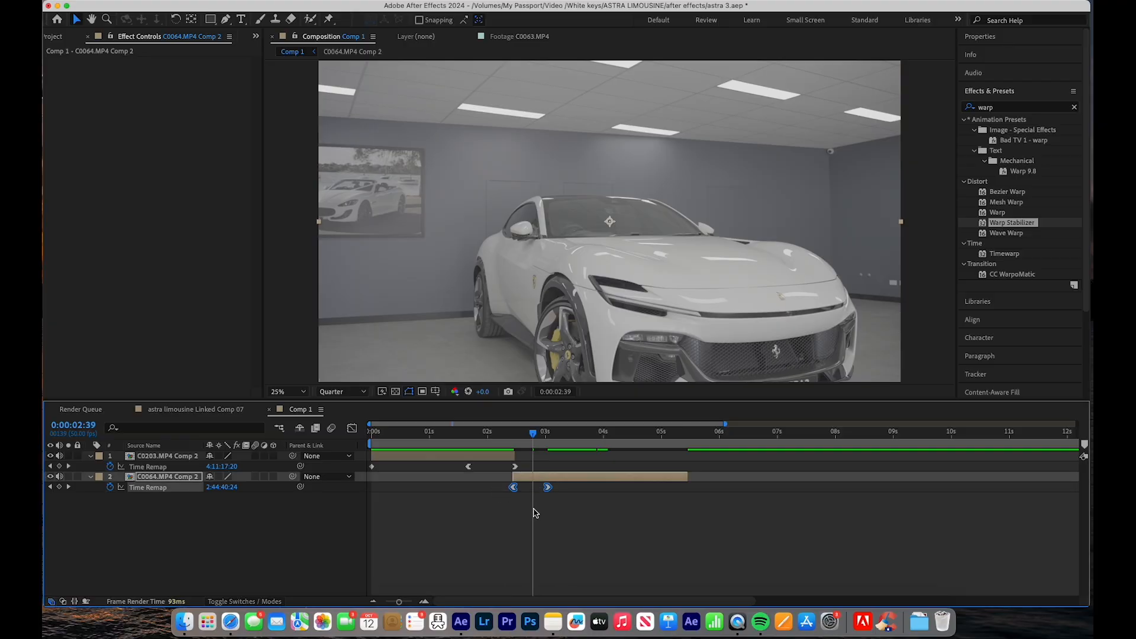
{"action": "left_click", "coordinate": [350, 428]}
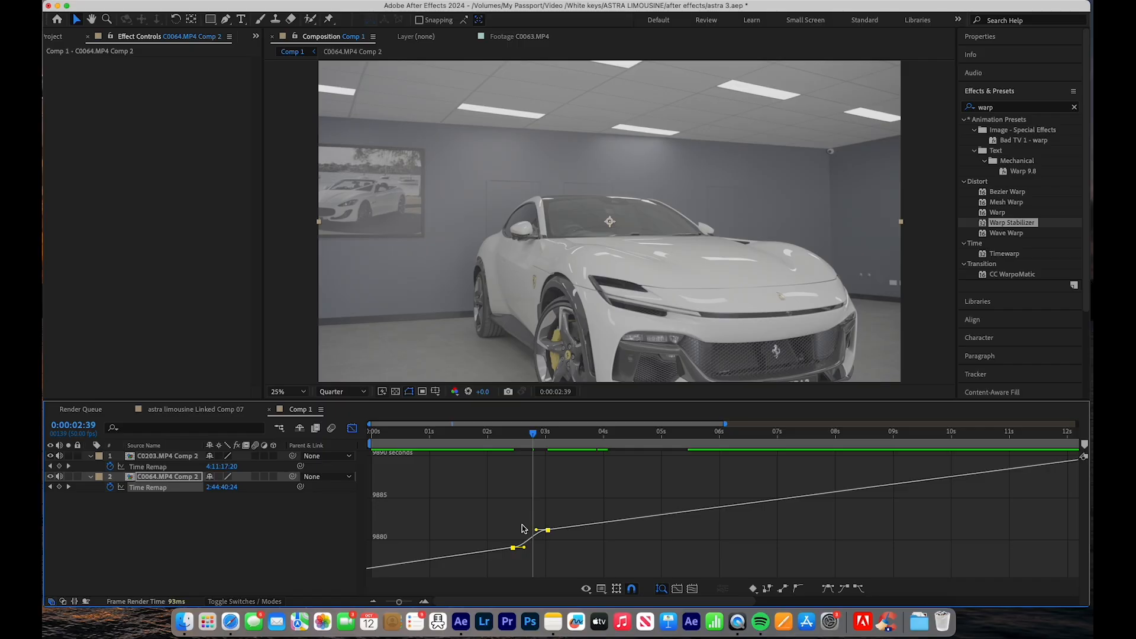
{"action": "scroll", "coordinate": [513, 528], "scroll_direction": "up", "scroll_amount": 3, "text": "alt"}
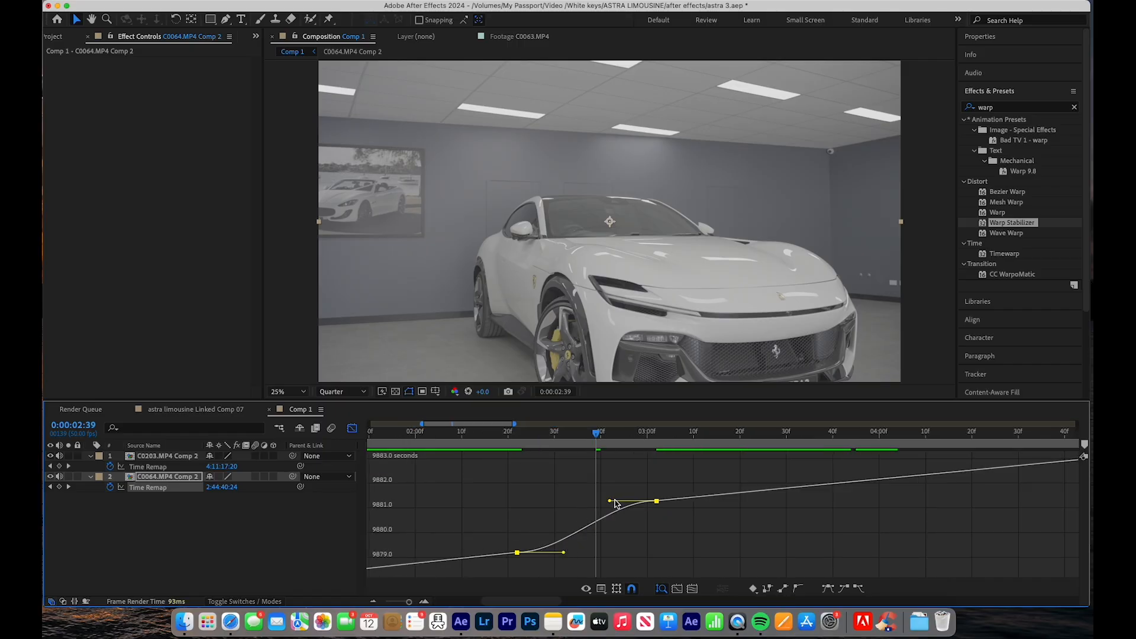
{"action": "mouse_move", "coordinate": [612, 503]}
{"action": "left_mouse_down"}
{"action": "mouse_move", "coordinate": [618, 534]}
{"action": "mouse_move", "coordinate": [617, 500]}
{"action": "left_mouse_up"}
{"action": "left_click_drag", "start_coordinate": [563, 556], "coordinate": [553, 522]}
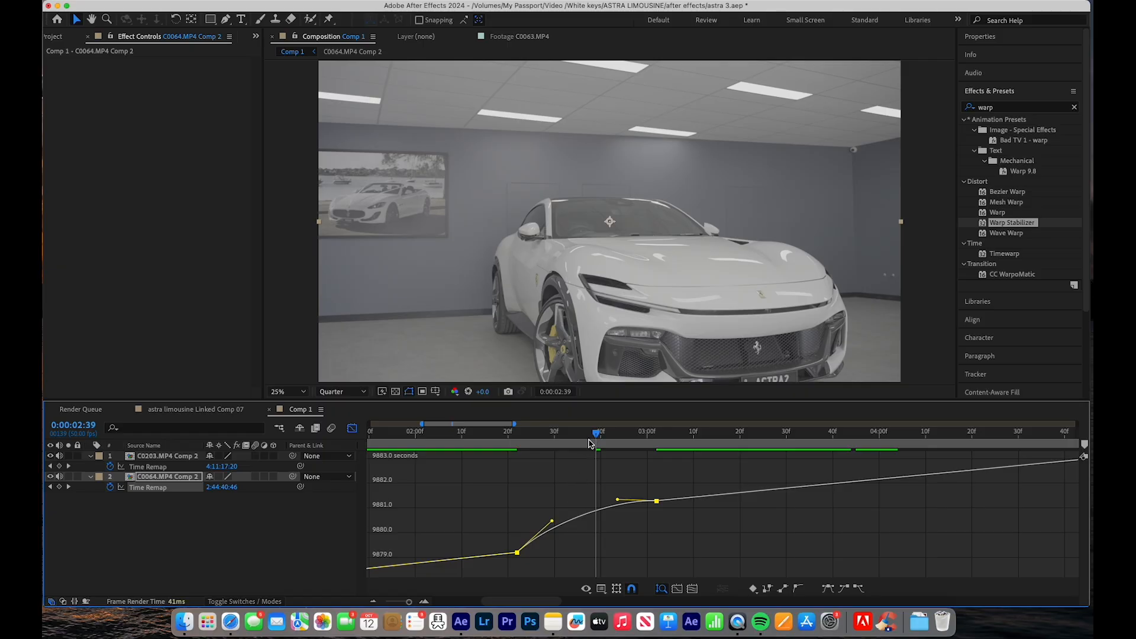
Step: Play back the cut between the two clips several times from about 0:00:02:11 to check the reshaped speed curve
{"action": "left_click_drag", "start_coordinate": [589, 444], "coordinate": [465, 436]}
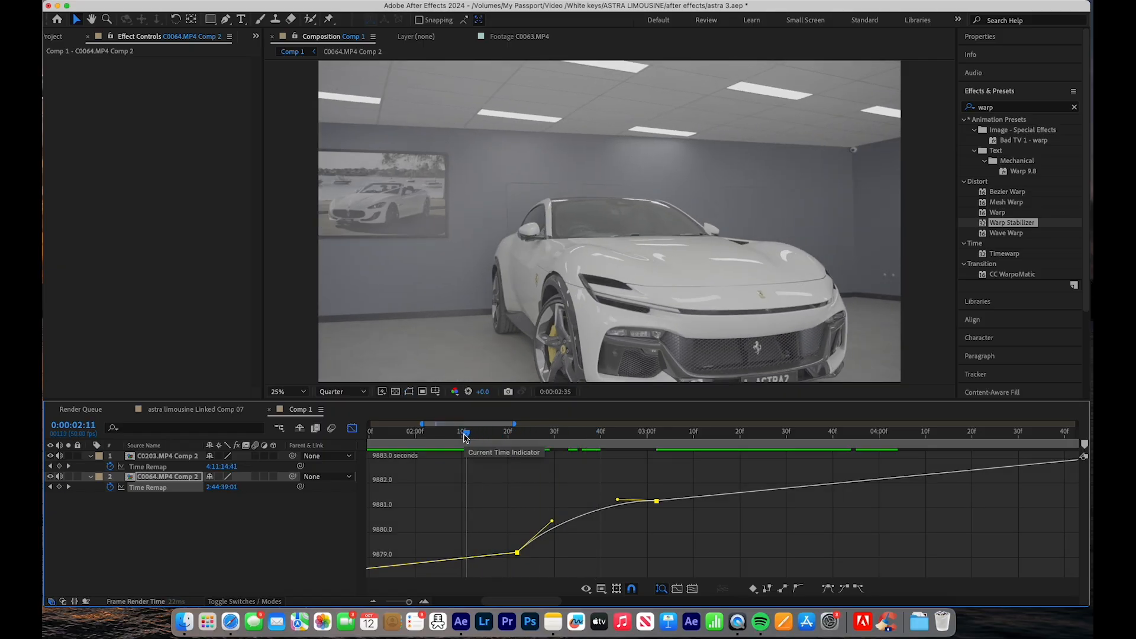
{"action": "key", "text": "space"}
{"action": "left_click_drag", "start_coordinate": [757, 436], "coordinate": [476, 463]}
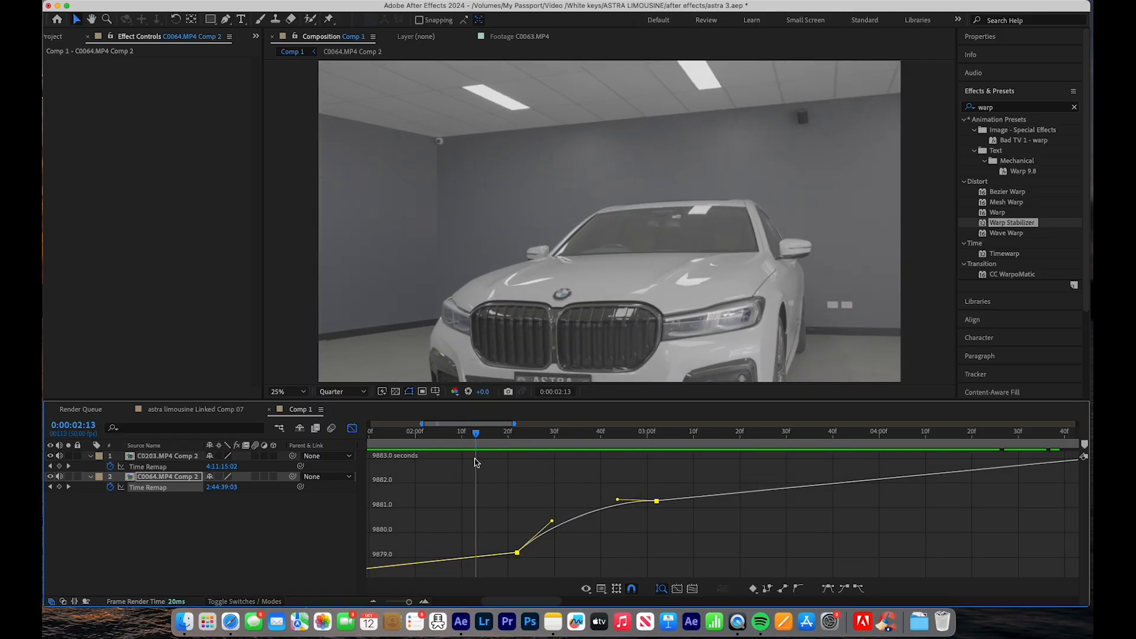
{"action": "key", "text": "space"}
{"action": "key", "text": "space"}
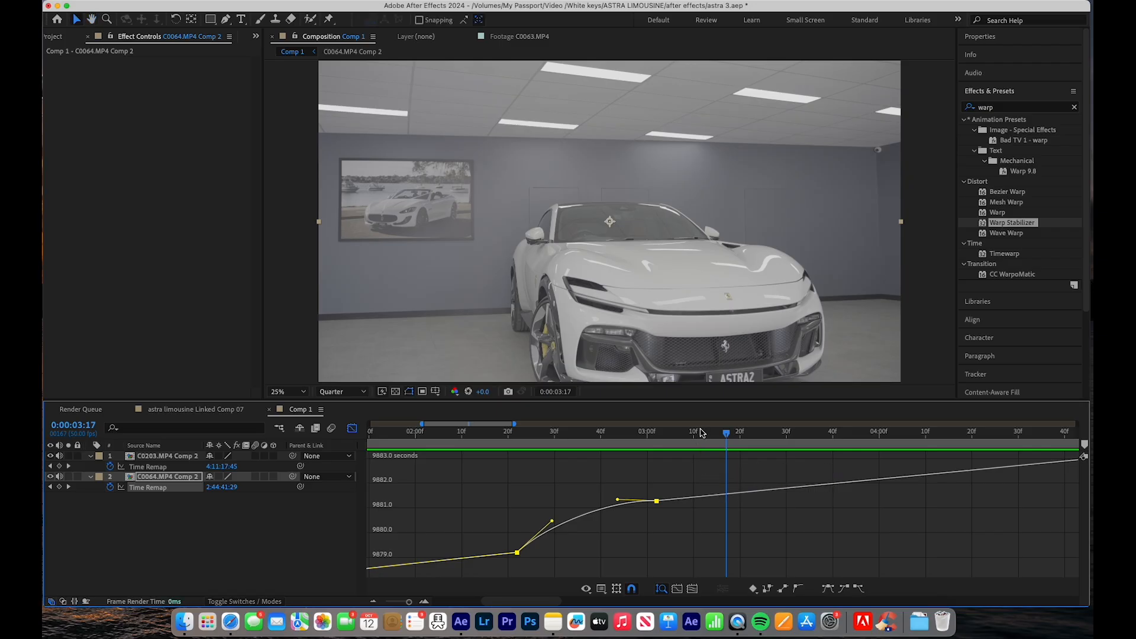
{"action": "left_click_drag", "start_coordinate": [700, 433], "coordinate": [489, 470]}
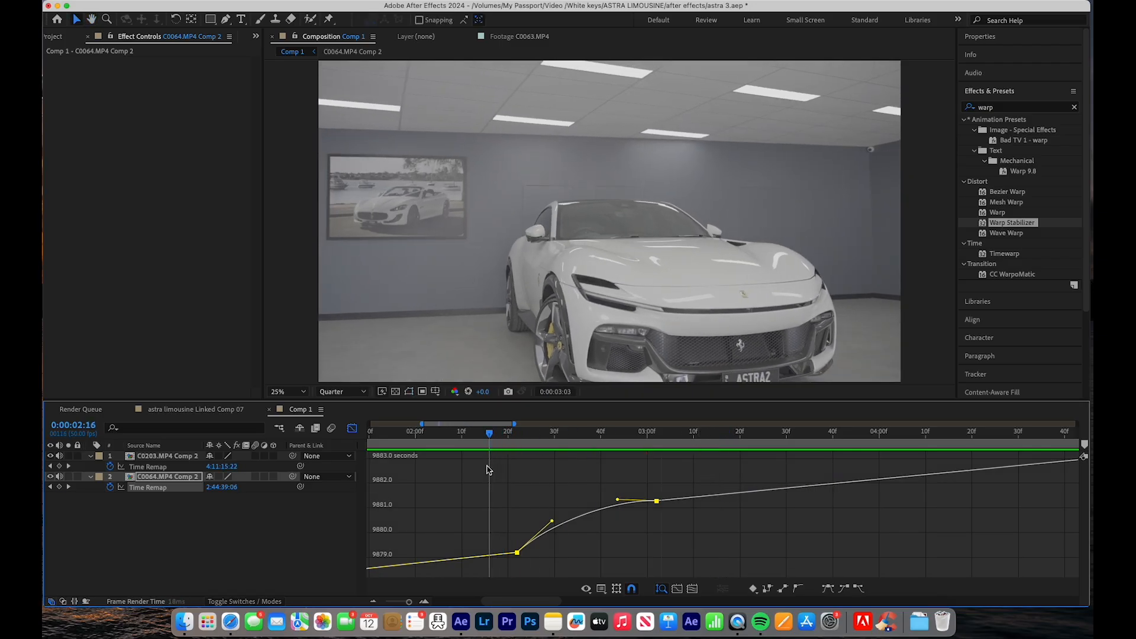
{"action": "key", "text": "space"}
Step: Return from the graph view to the layer bars and play the composition from the beginning through the transition
{"action": "left_click", "coordinate": [352, 428]}
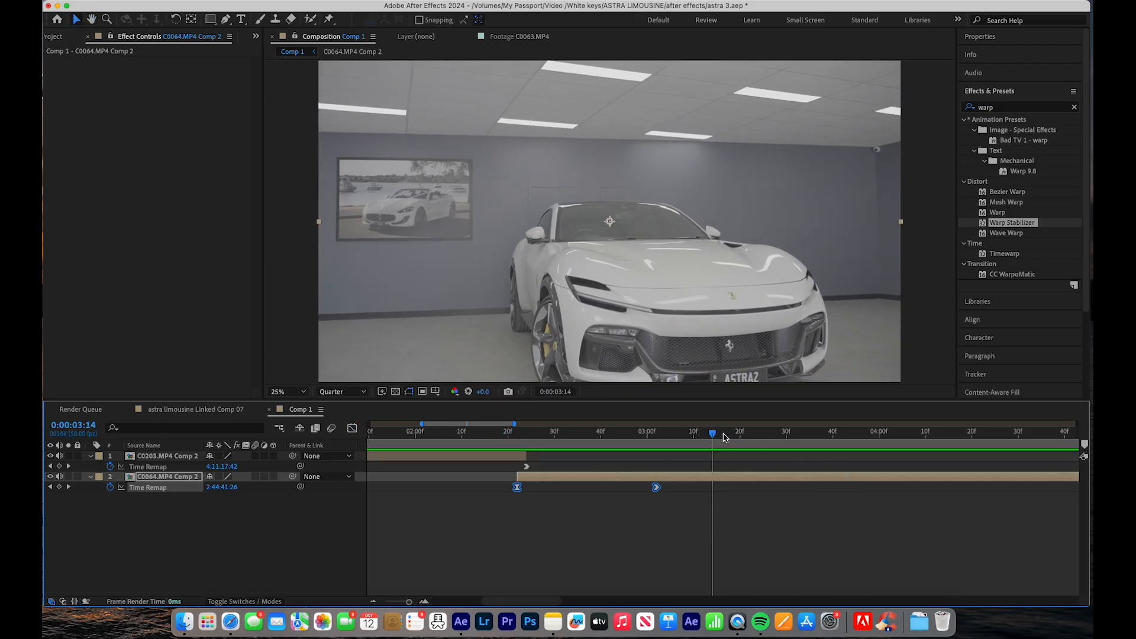
{"action": "left_click_drag", "start_coordinate": [723, 437], "coordinate": [296, 413]}
{"action": "key", "text": "space"}
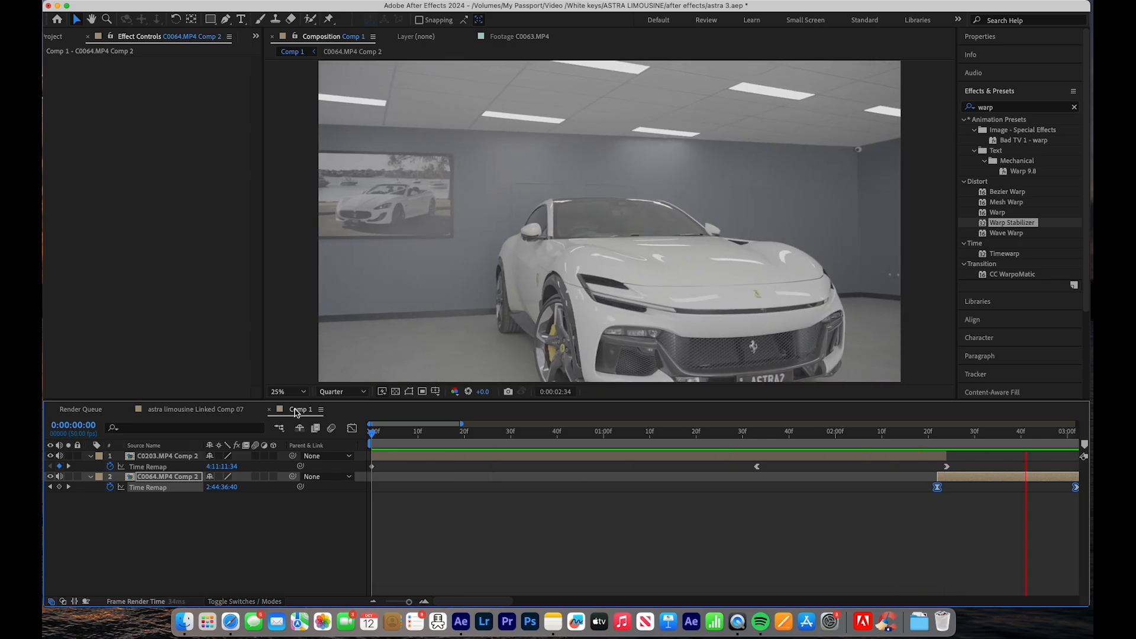
{"action": "key", "text": "space"}
Step: Create a new adjustment layer in Comp 1 and place it above both car clips
{"action": "key", "text": "minus"}
{"action": "key", "text": "minus"}
{"action": "key", "text": "minus"}
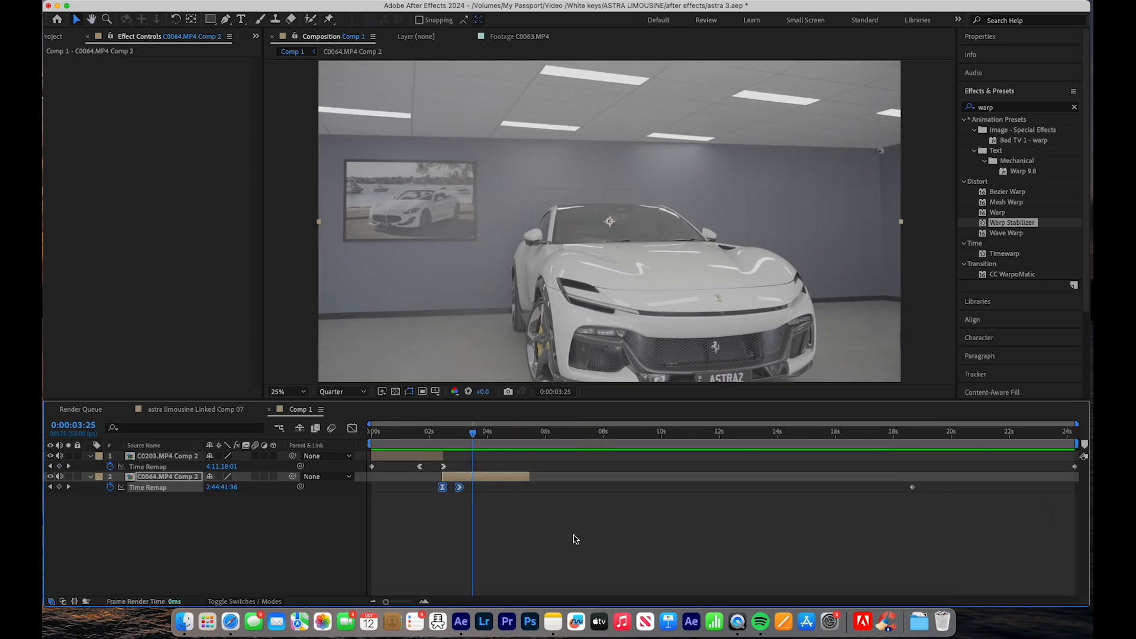
{"action": "left_click_drag", "start_coordinate": [473, 436], "coordinate": [391, 435]}
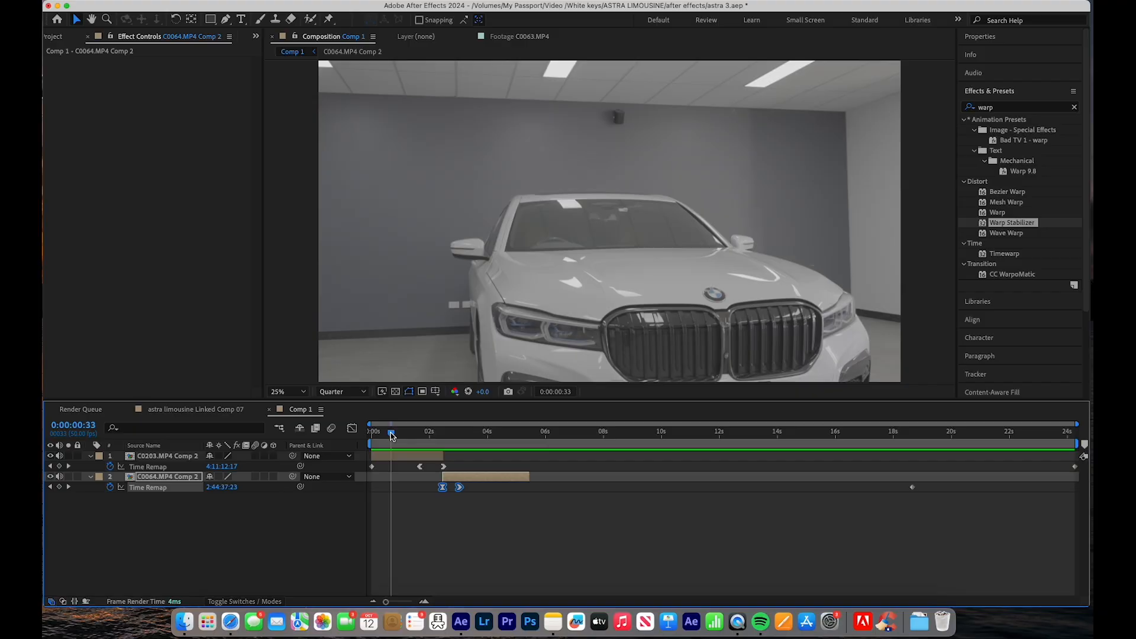
{"action": "right_click", "coordinate": [308, 521]}
{"action": "mouse_move", "coordinate": [335, 452]}
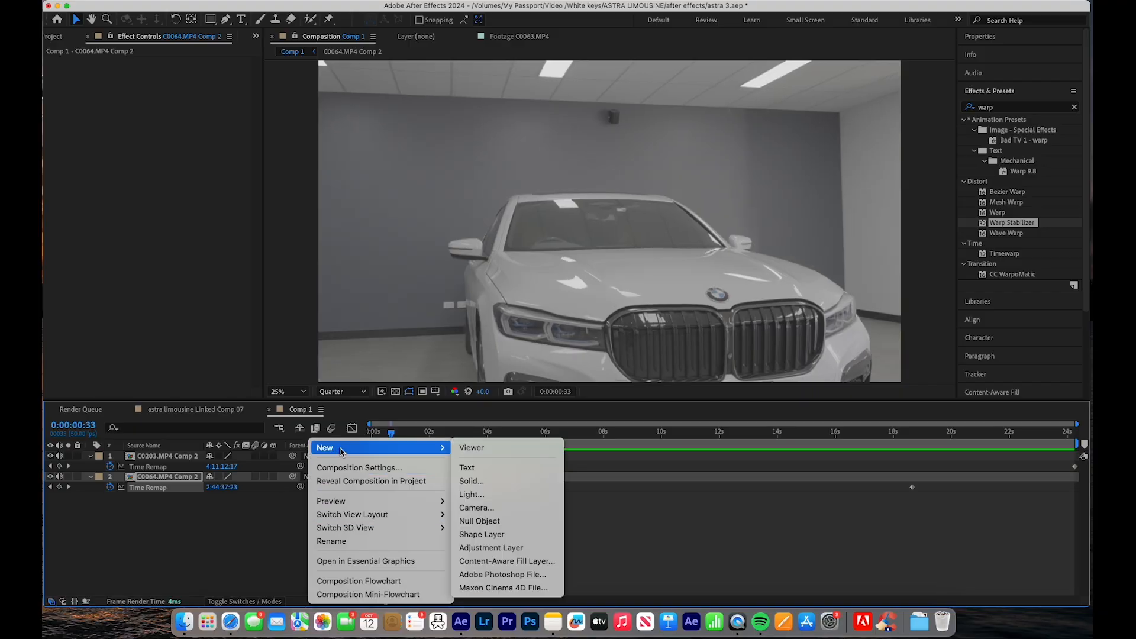
{"action": "left_click", "coordinate": [651, 536]}
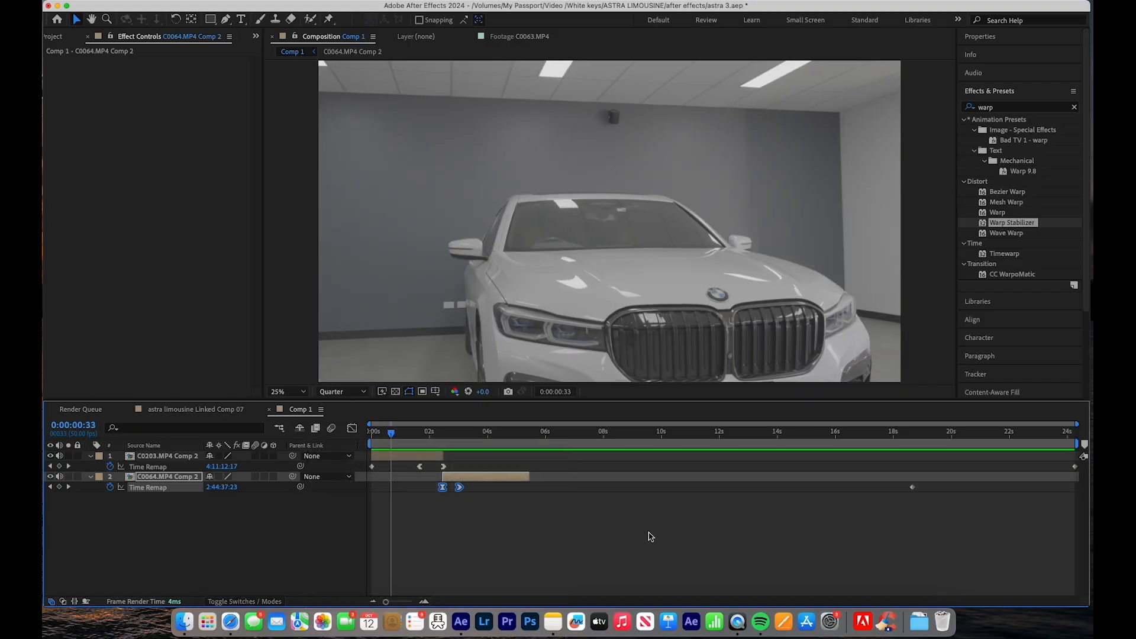
{"action": "right_click", "coordinate": [309, 522]}
{"action": "mouse_move", "coordinate": [381, 452]}
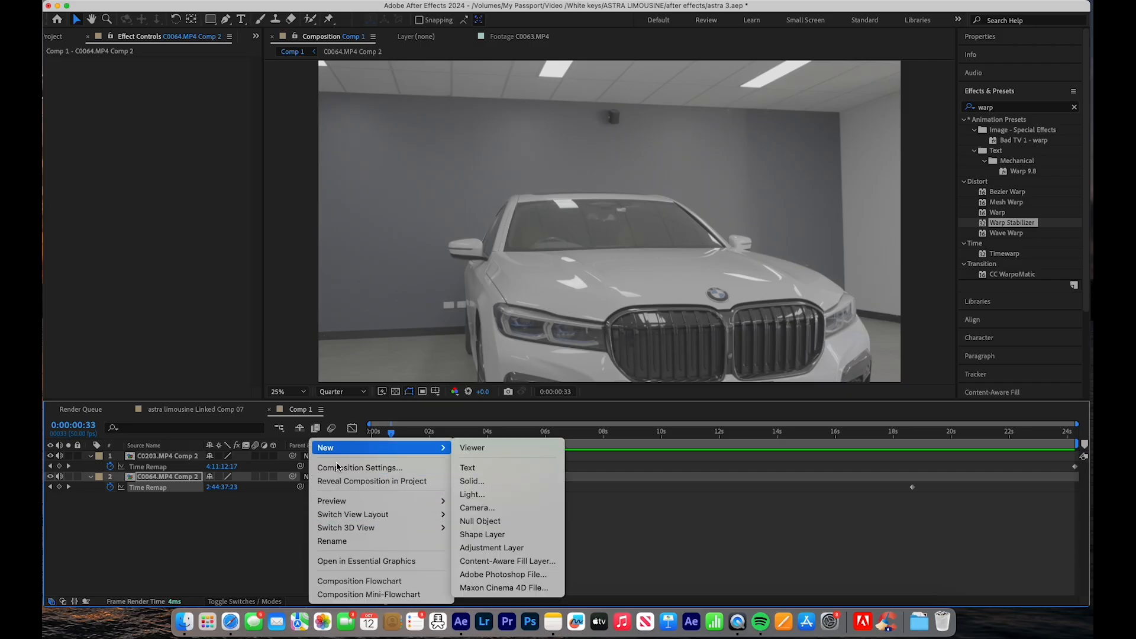
{"action": "left_click", "coordinate": [271, 523]}
{"action": "right_click", "coordinate": [321, 513]}
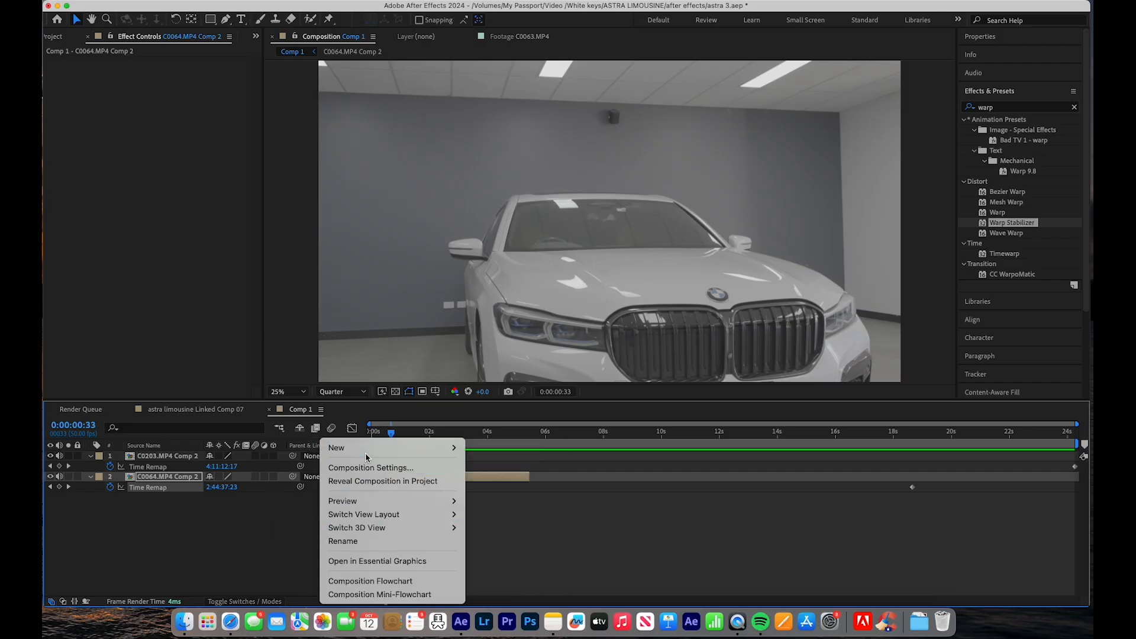
{"action": "mouse_move", "coordinate": [368, 453]}
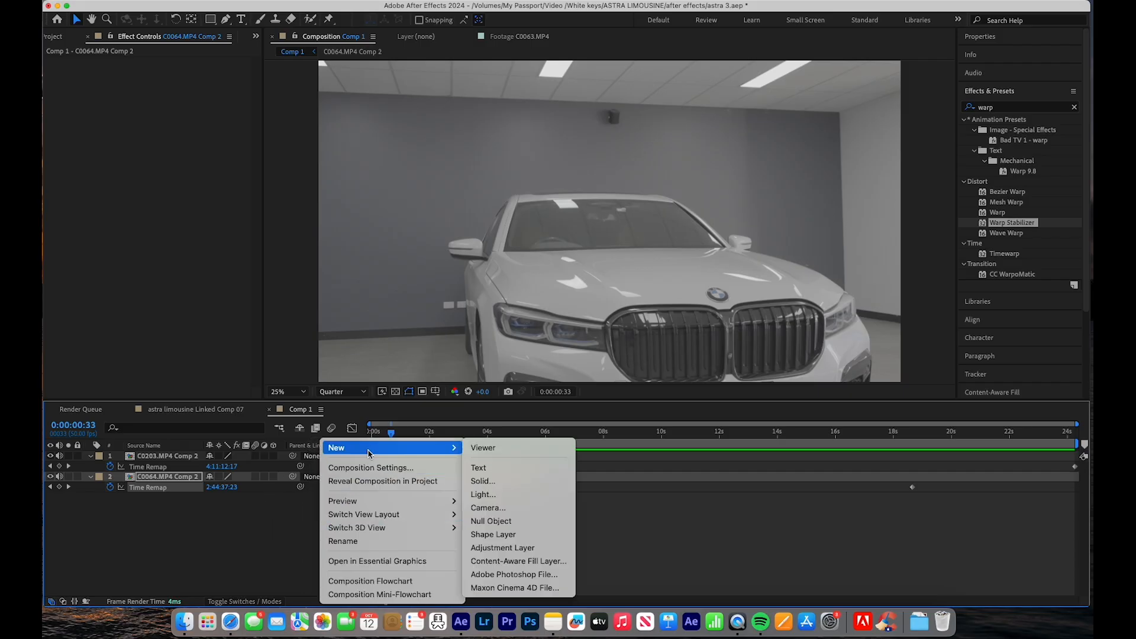
{"action": "left_click", "coordinate": [550, 549]}
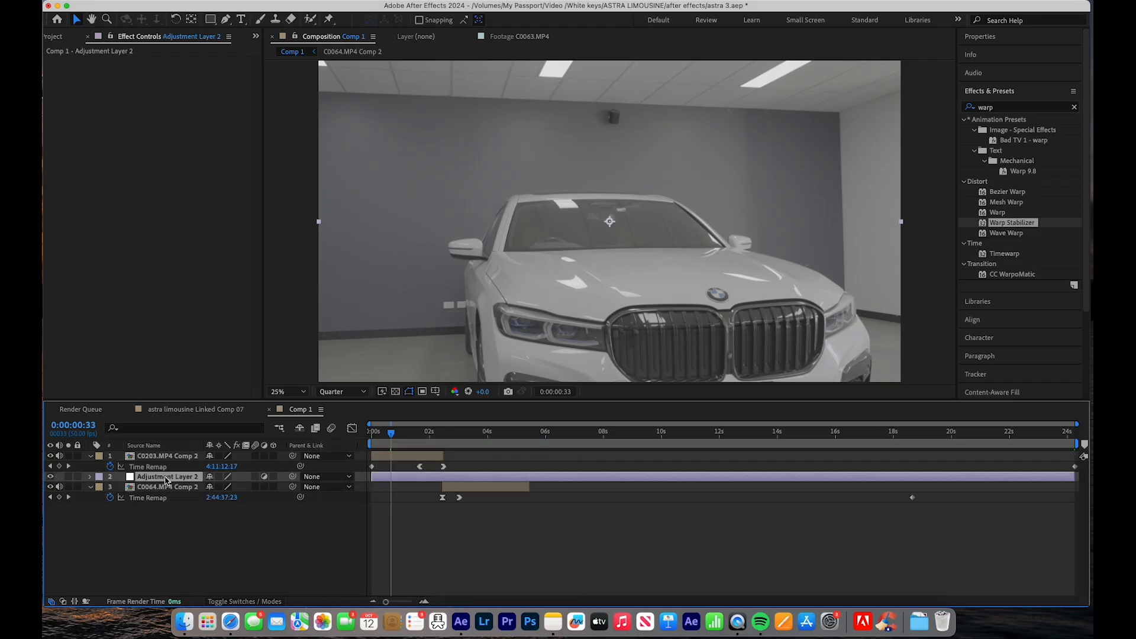
{"action": "left_click_drag", "start_coordinate": [166, 480], "coordinate": [173, 454]}
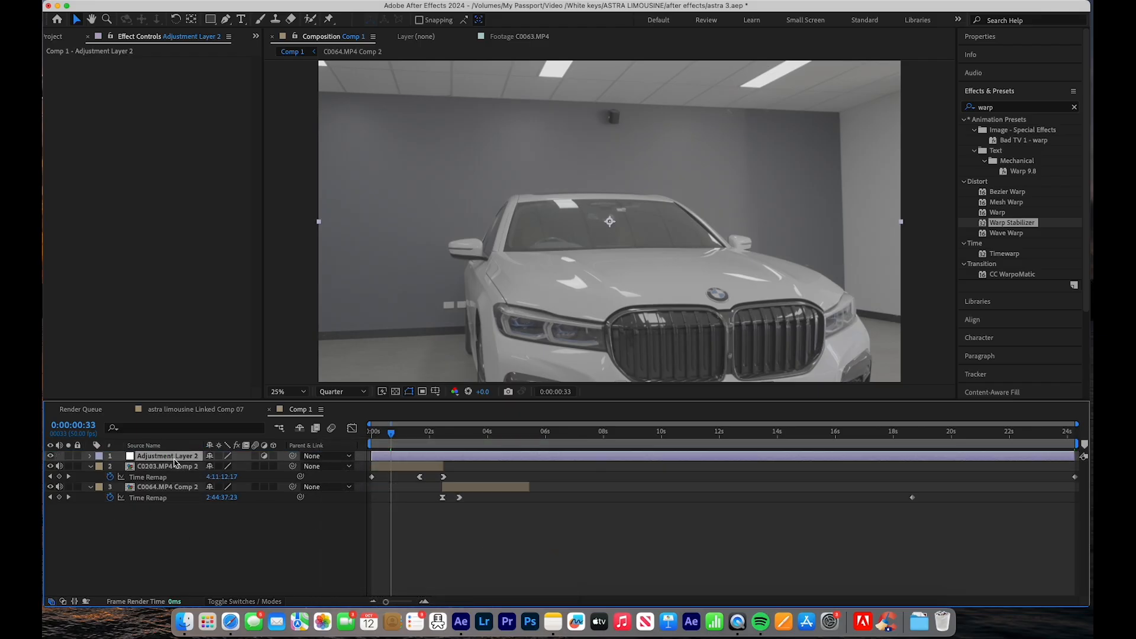
Step: Find the CC Force Motion Blur effect and apply it to the adjustment layer
{"action": "left_click", "coordinate": [1073, 108]}
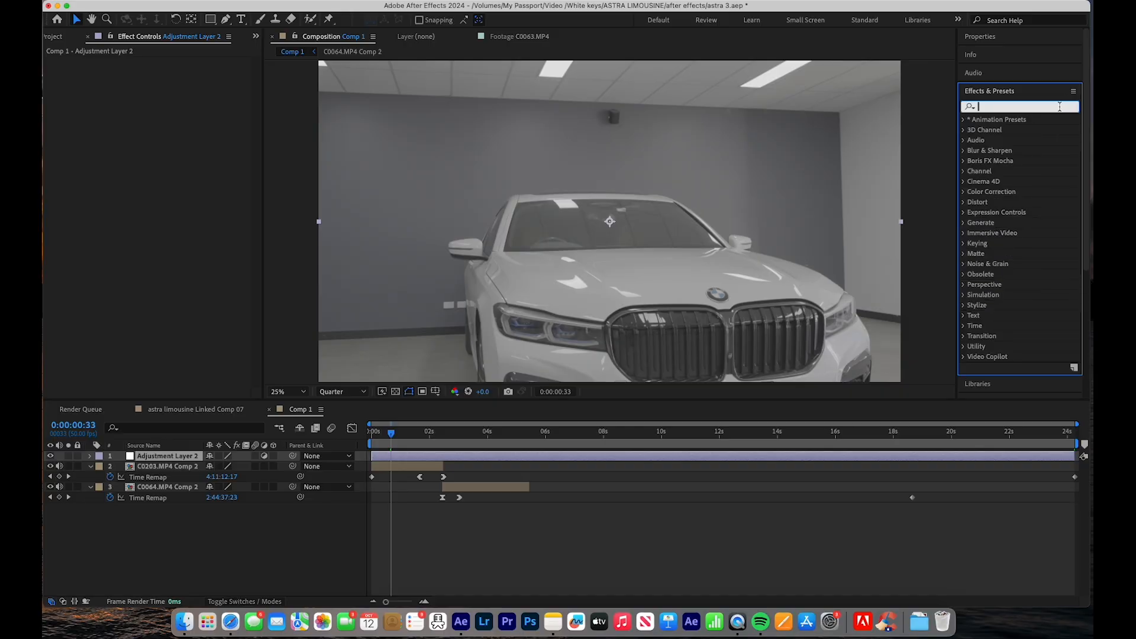
{"action": "type", "text": "cc force"}
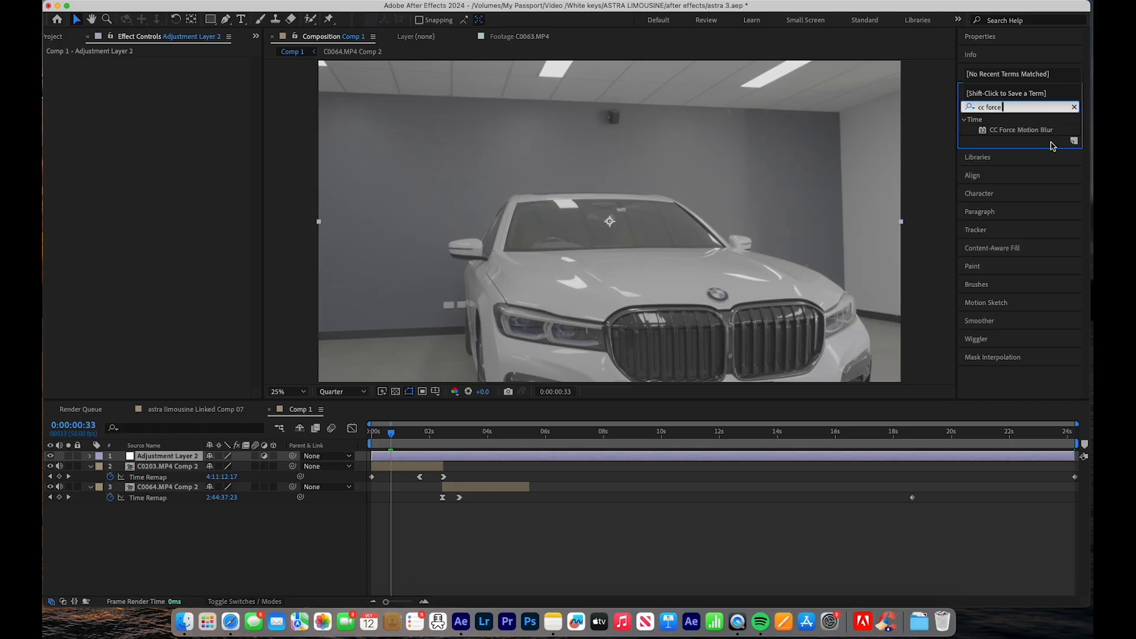
{"action": "left_click_drag", "start_coordinate": [1046, 133], "coordinate": [568, 461]}
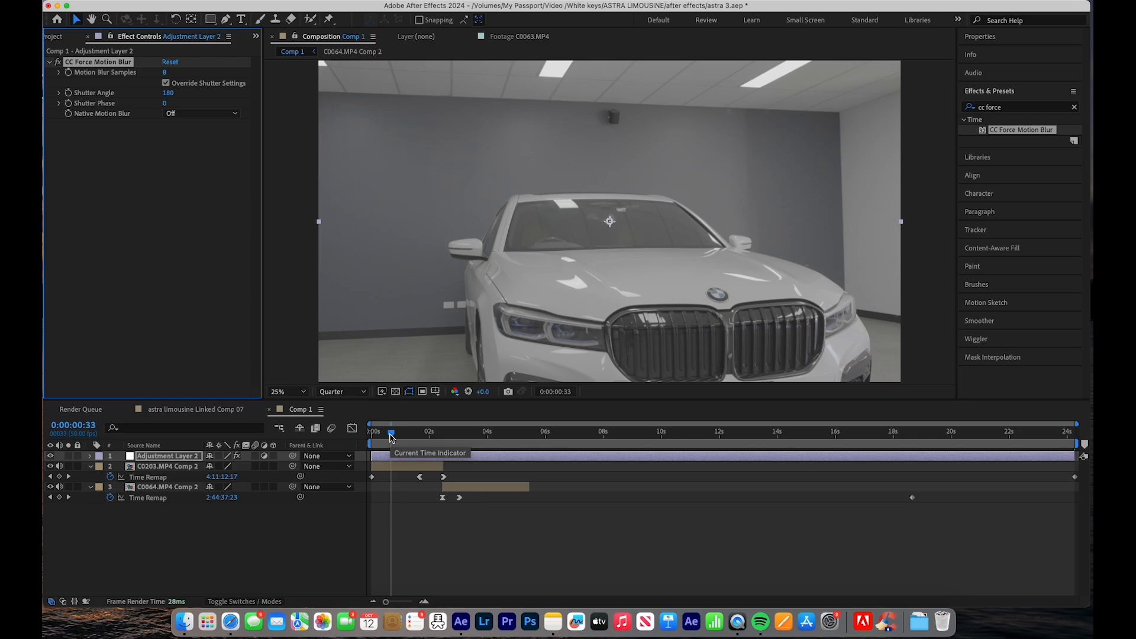
Step: Set the Motion Blur Samples of CC Force Motion Blur to 12
{"action": "left_click_drag", "start_coordinate": [391, 438], "coordinate": [414, 445]}
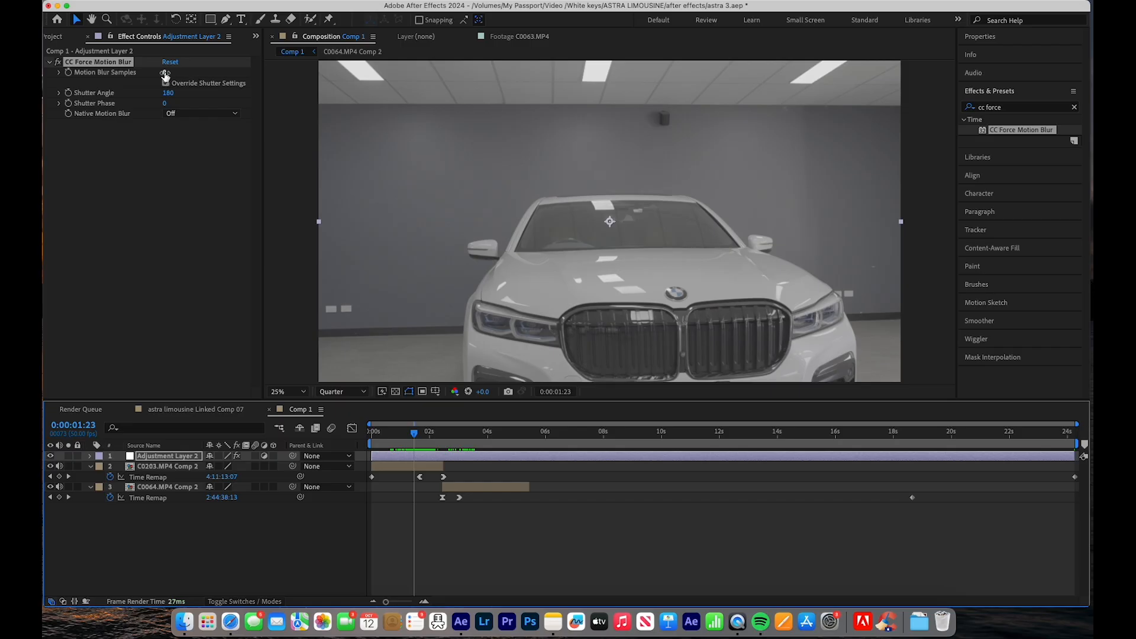
{"action": "left_click", "coordinate": [166, 73]}
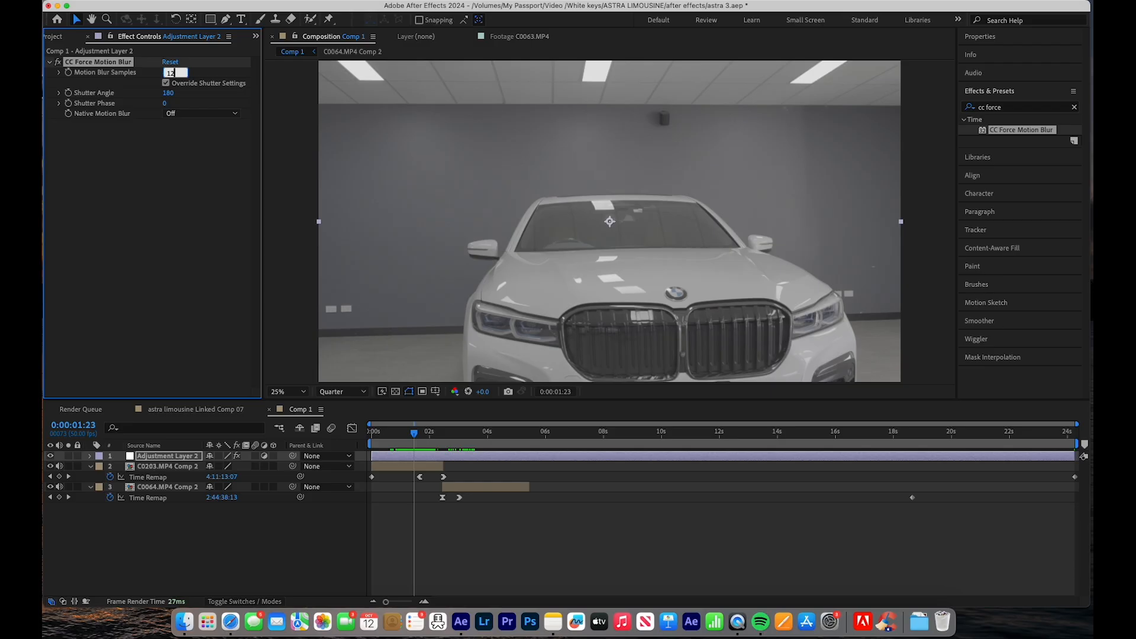
{"action": "key", "text": "Return"}
Step: Play back the transition several times, from the start and from about 0:00:00:31, to check the motion blur
{"action": "key", "text": "space"}
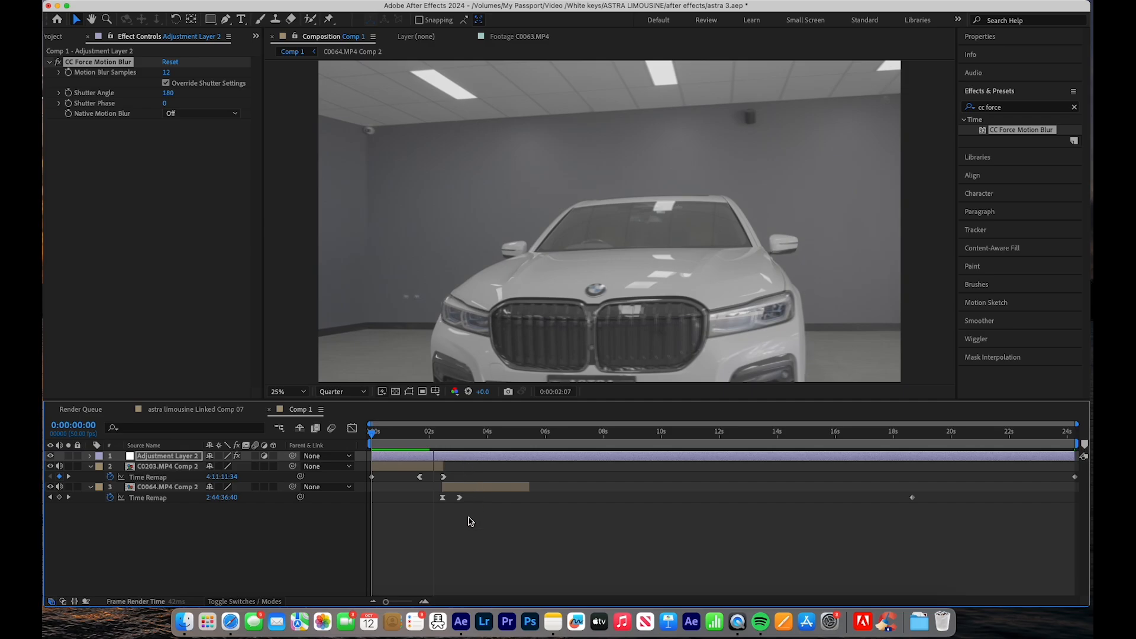
{"action": "key", "text": "space"}
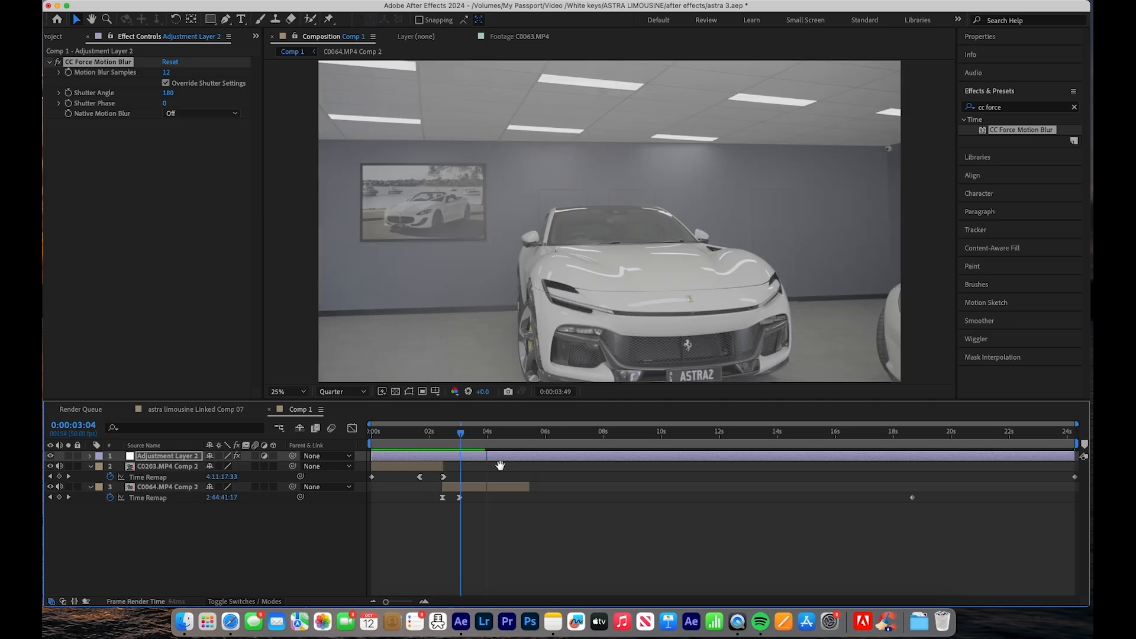
{"action": "key", "text": "space"}
{"action": "left_click_drag", "start_coordinate": [486, 437], "coordinate": [389, 437]}
{"action": "key", "text": "space"}
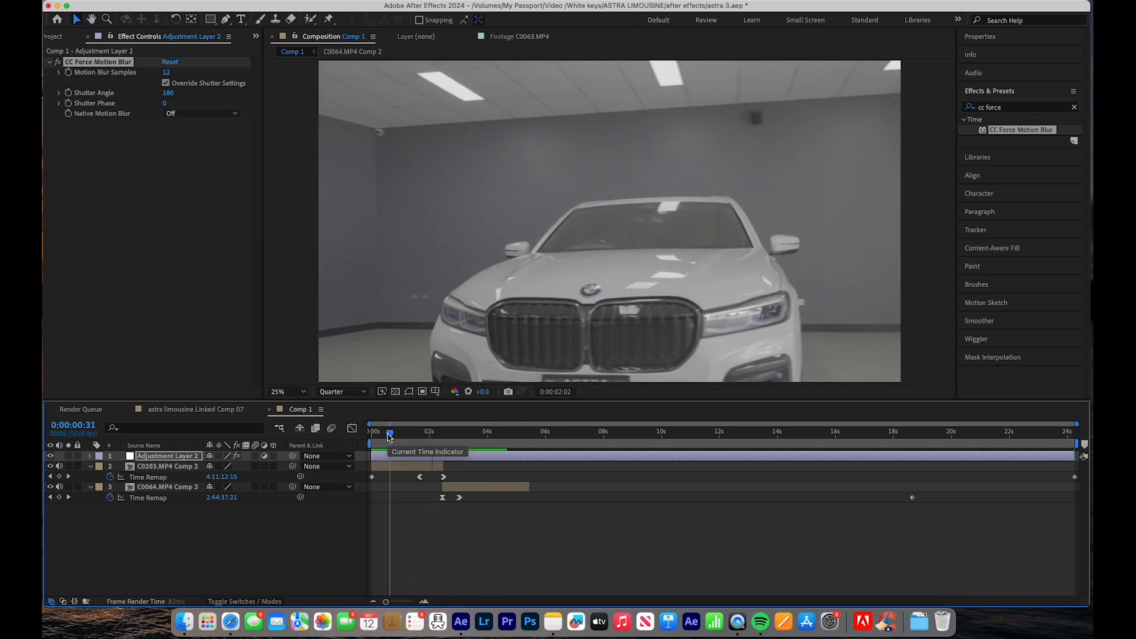
{"action": "mouse_move", "coordinate": [388, 437]}
{"action": "left_mouse_down"}
{"action": "mouse_move", "coordinate": [428, 438]}
{"action": "mouse_move", "coordinate": [400, 438]}
{"action": "left_mouse_up"}
{"action": "key", "text": "space"}
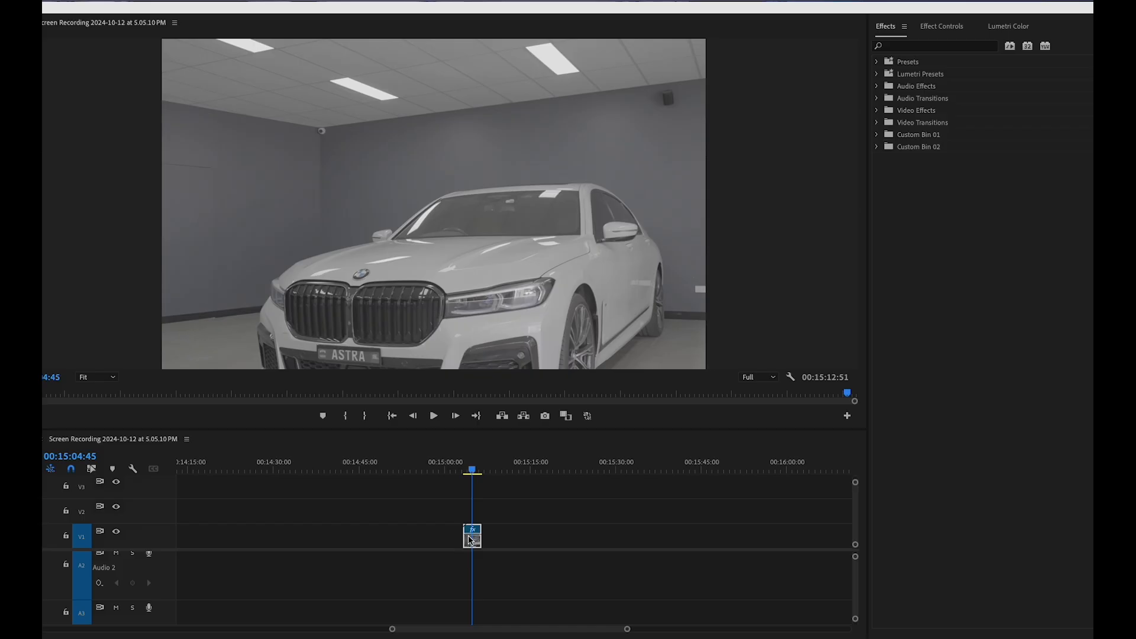
Step: Switch to Premiere Pro and play back the linked astra limousine clip from its start on track V1
{"action": "scroll", "coordinate": [472, 532], "scroll_direction": "up", "scroll_amount": 6}
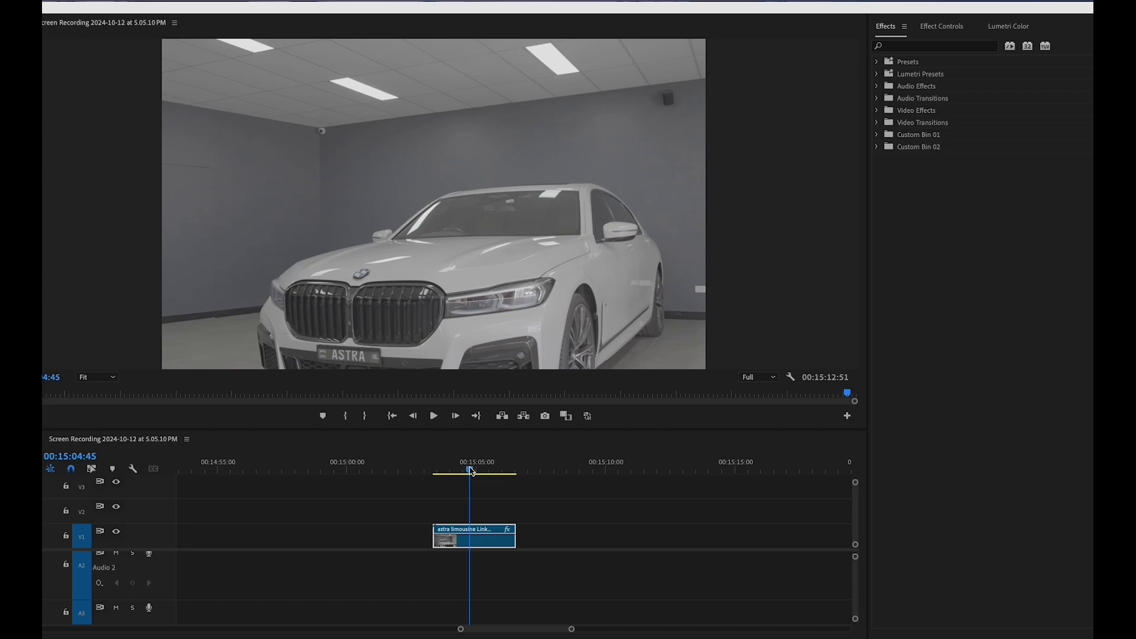
{"action": "left_click_drag", "start_coordinate": [472, 471], "coordinate": [437, 477]}
{"action": "key", "text": "space"}
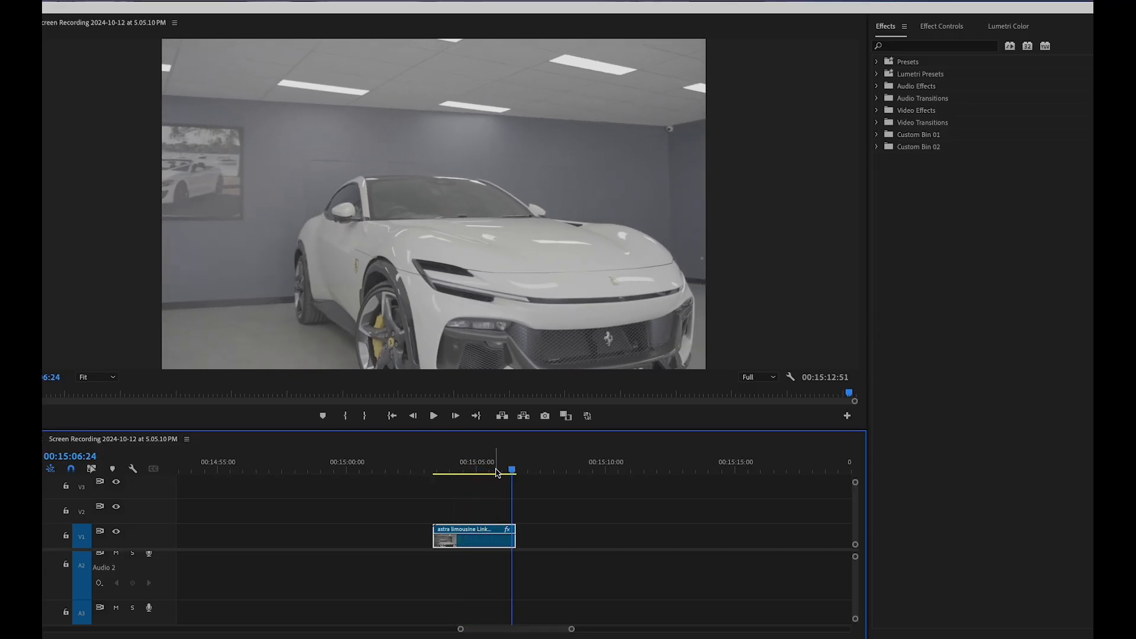
Step: Add the sound effect to the Audio 2 track beneath the astra limousine clip, aligned with the clip's start
{"action": "left_click_drag", "start_coordinate": [482, 471], "coordinate": [467, 490]}
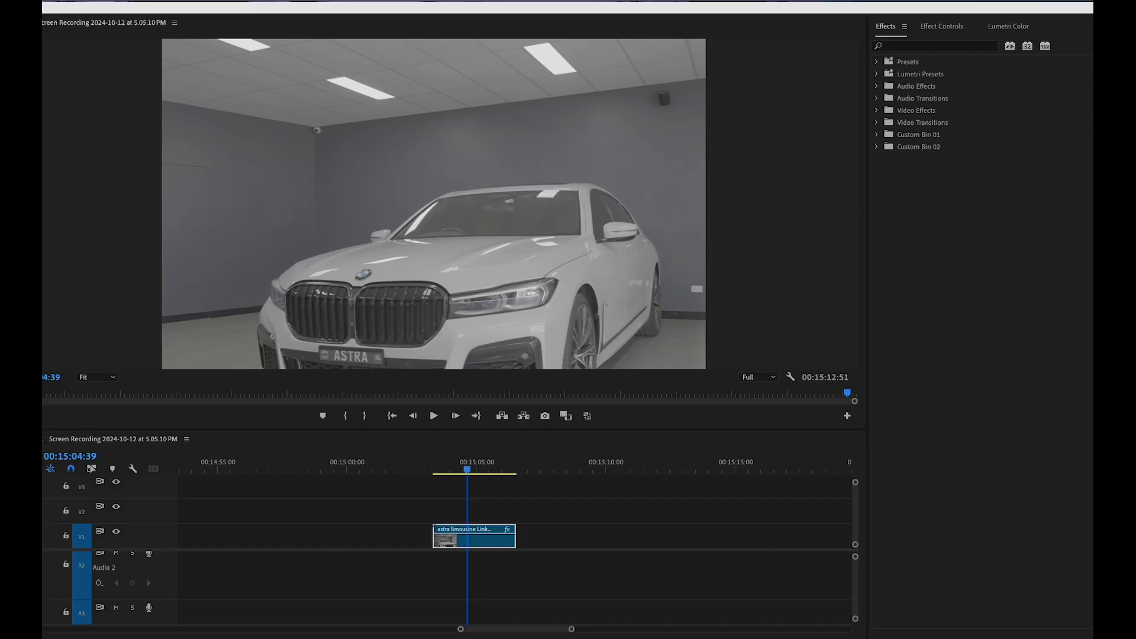
{"action": "left_click_drag", "start_coordinate": [650, 204], "coordinate": [504, 575]}
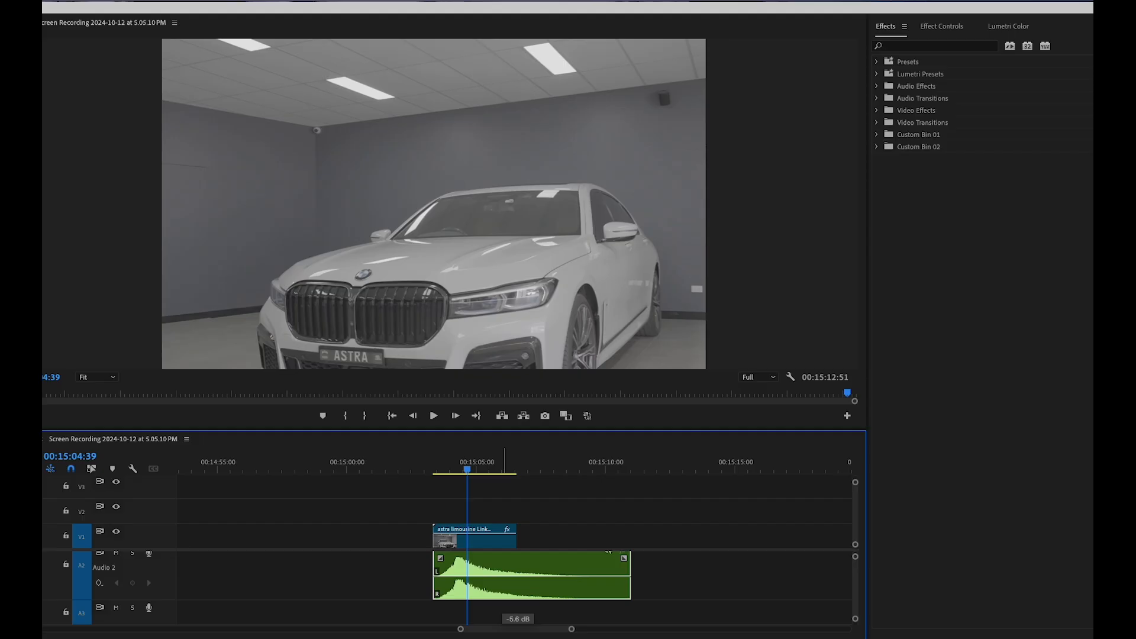
Step: Move the sound effect on Audio 2 so its loudest peak lines up with the car transition at 00:15:05:24
{"action": "left_click_drag", "start_coordinate": [466, 470], "coordinate": [463, 471]}
{"action": "scroll", "coordinate": [464, 555], "scroll_direction": "up", "scroll_amount": 1}
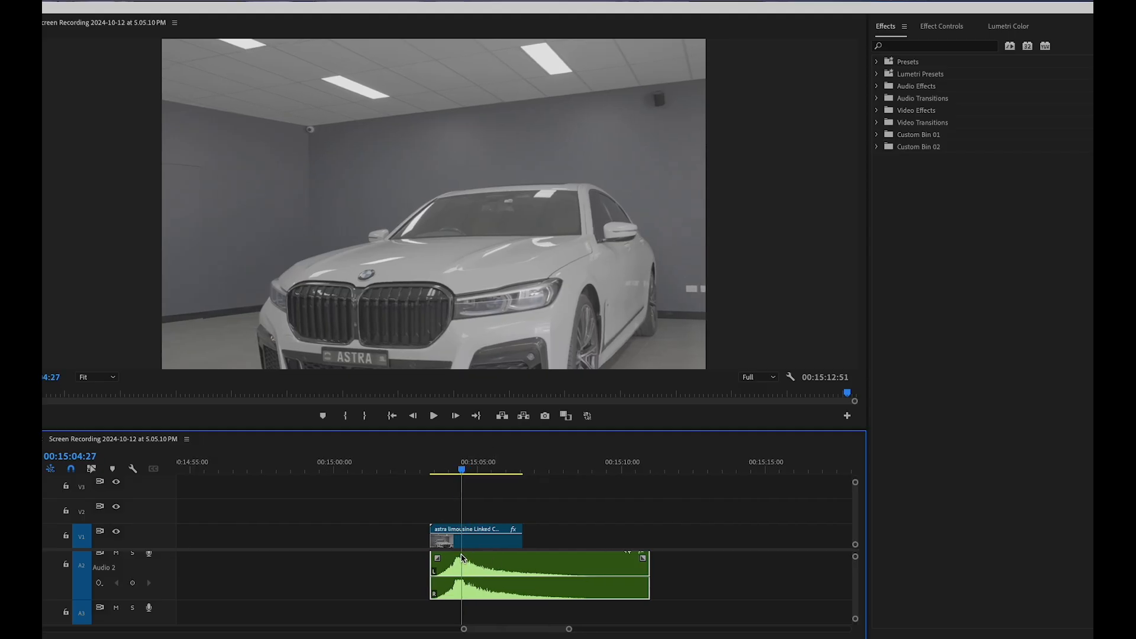
{"action": "scroll", "coordinate": [463, 557], "scroll_direction": "up", "scroll_amount": 3}
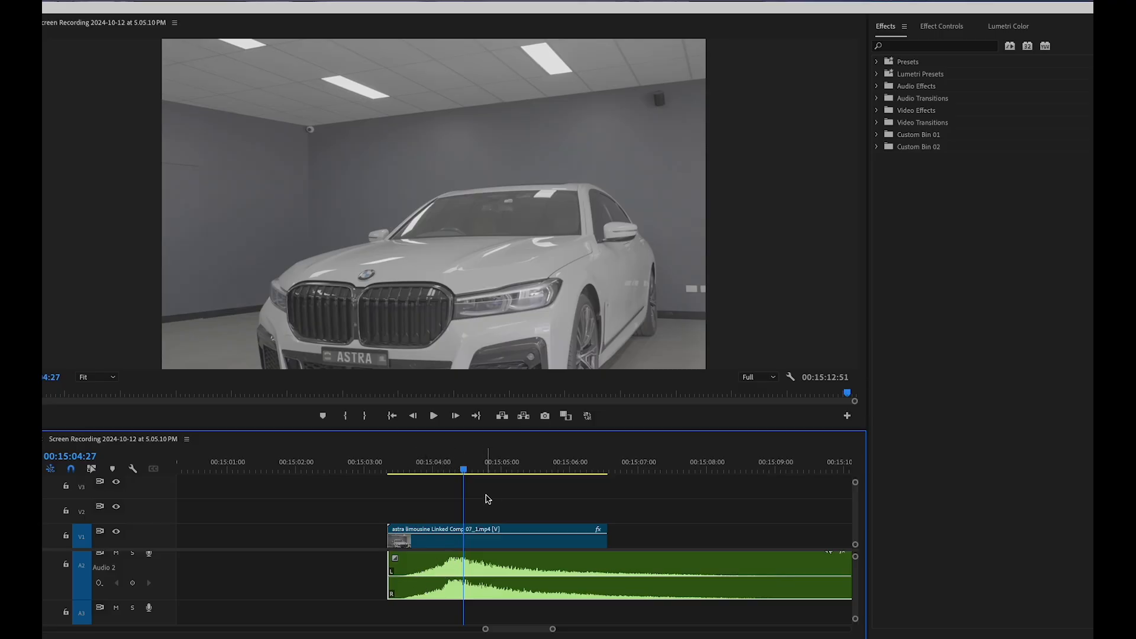
{"action": "left_click", "coordinate": [448, 473]}
{"action": "left_click_drag", "start_coordinate": [448, 473], "coordinate": [531, 461]}
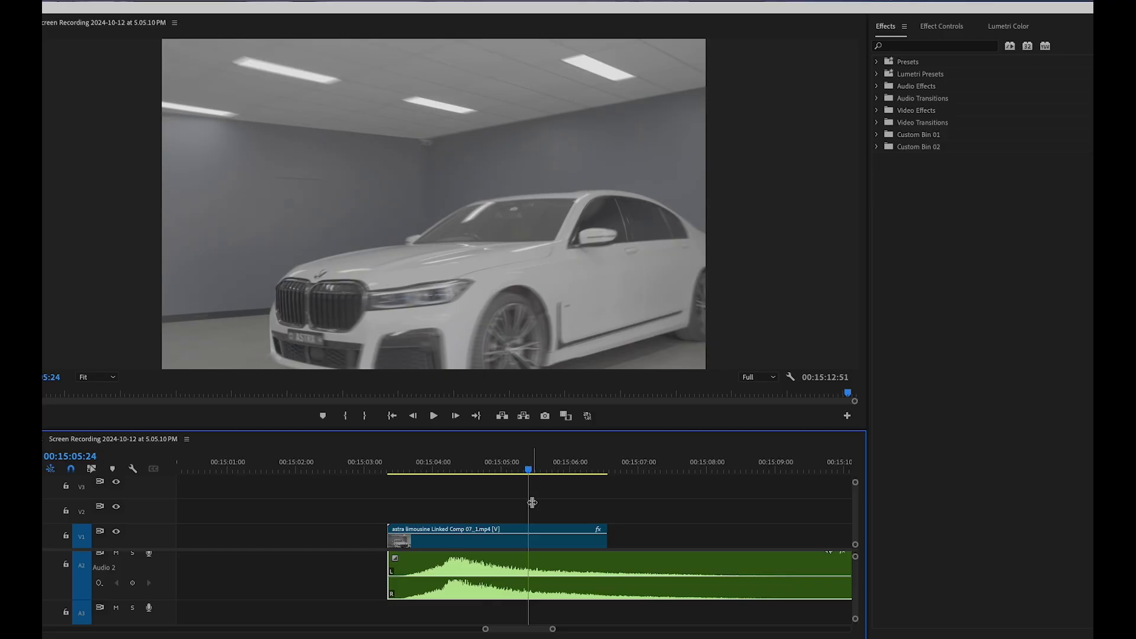
{"action": "mouse_move", "coordinate": [513, 561]}
{"action": "left_mouse_down"}
{"action": "mouse_move", "coordinate": [576, 560]}
{"action": "mouse_move", "coordinate": [522, 562]}
{"action": "left_mouse_up"}
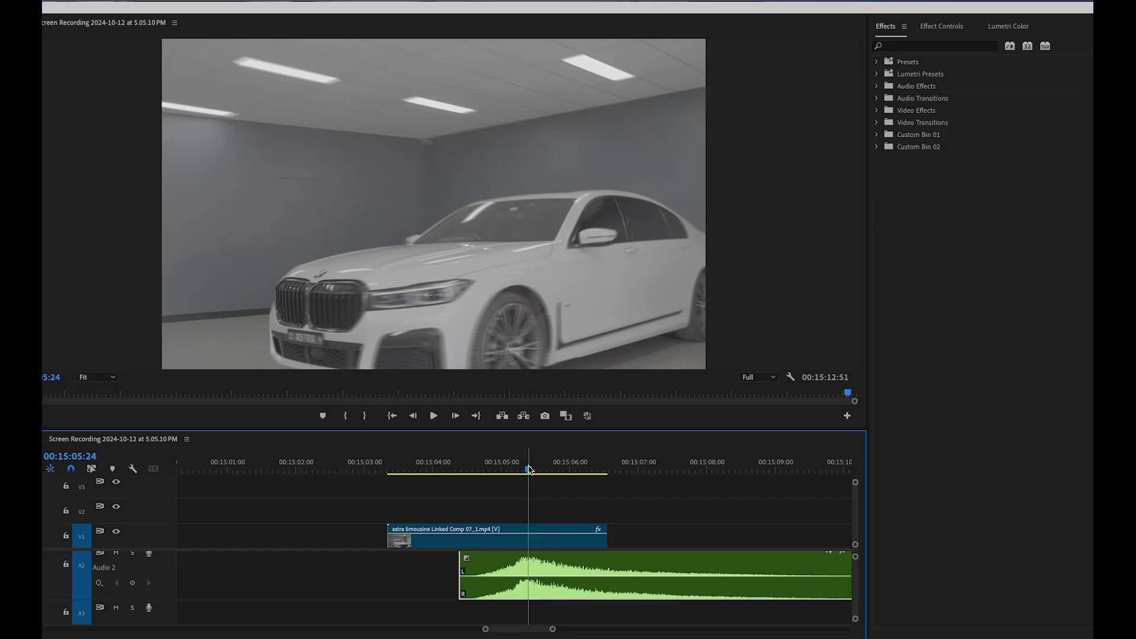
Step: Play back the transition from near the clip's start to check the sound effect's timing
{"action": "left_click_drag", "start_coordinate": [529, 469], "coordinate": [417, 485]}
{"action": "key", "text": "space"}
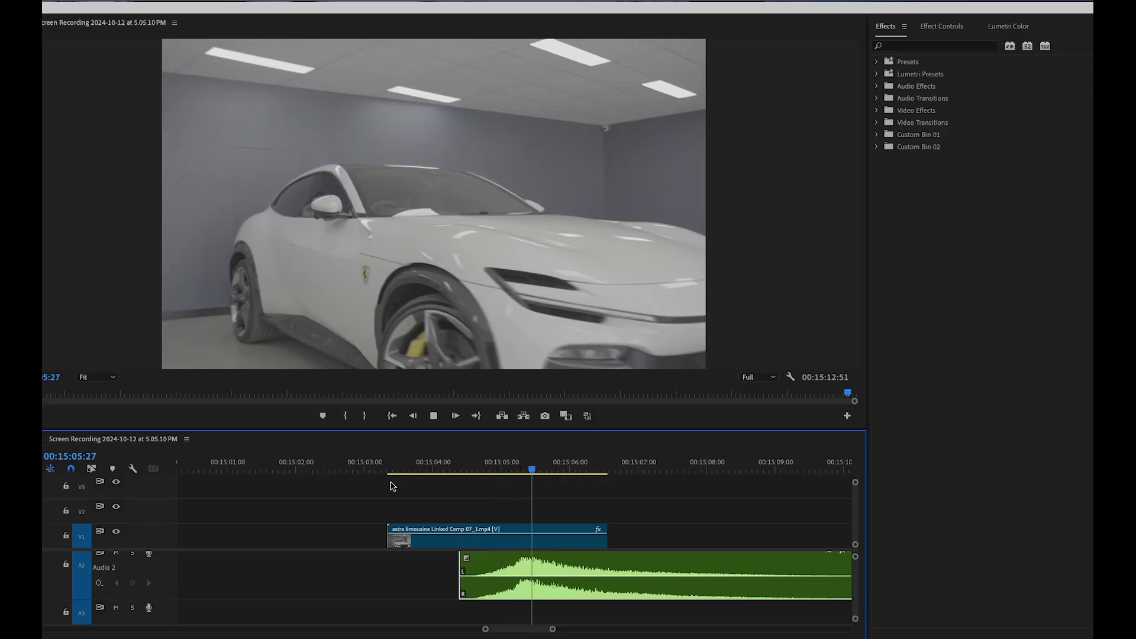
{"action": "key", "text": "space"}
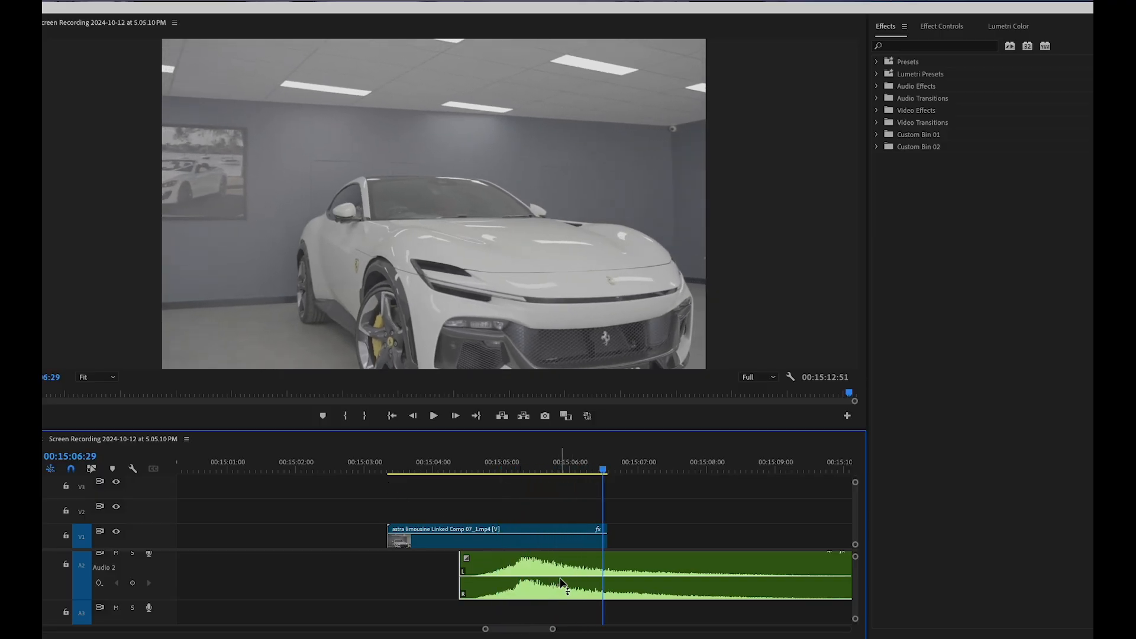
Step: Lower the volume of the sound effect on Audio 2, replaying the transition to judge the level
{"action": "left_click", "coordinate": [490, 469]}
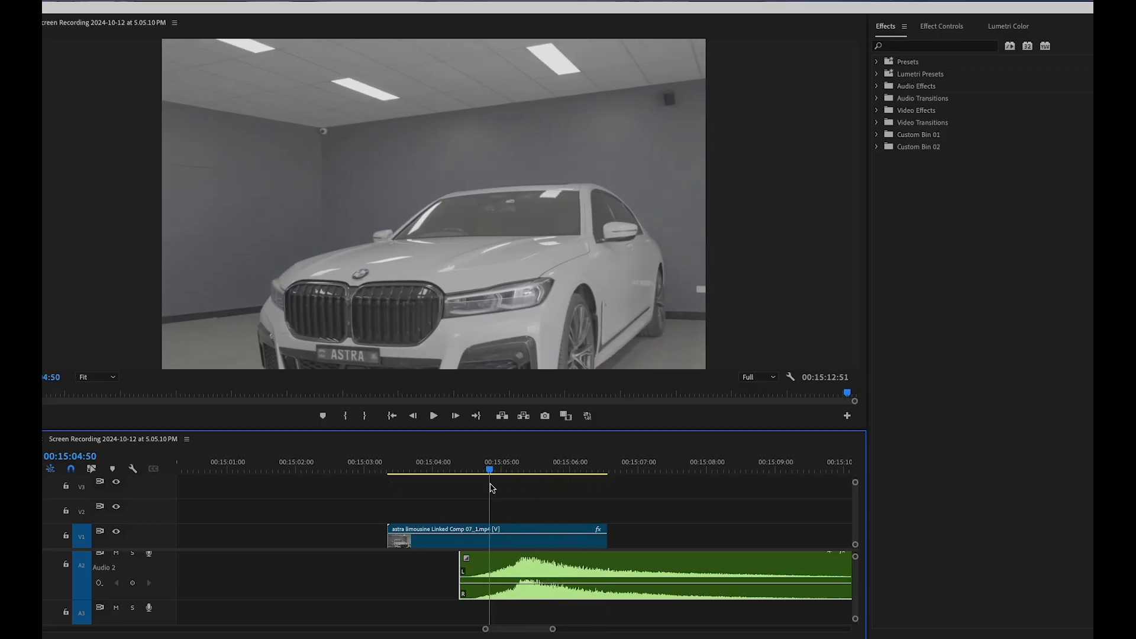
{"action": "key", "text": "space"}
{"action": "key", "text": "space"}
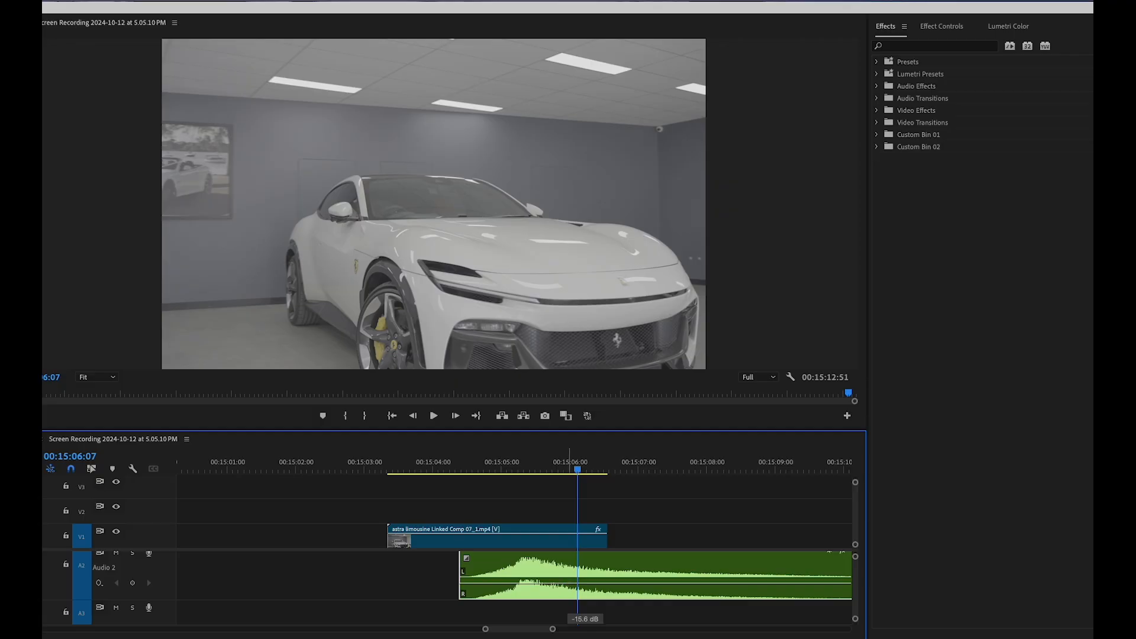
{"action": "left_click_drag", "start_coordinate": [570, 583], "coordinate": [570, 587]}
{"action": "left_click", "coordinate": [467, 469]}
{"action": "key", "text": "space"}
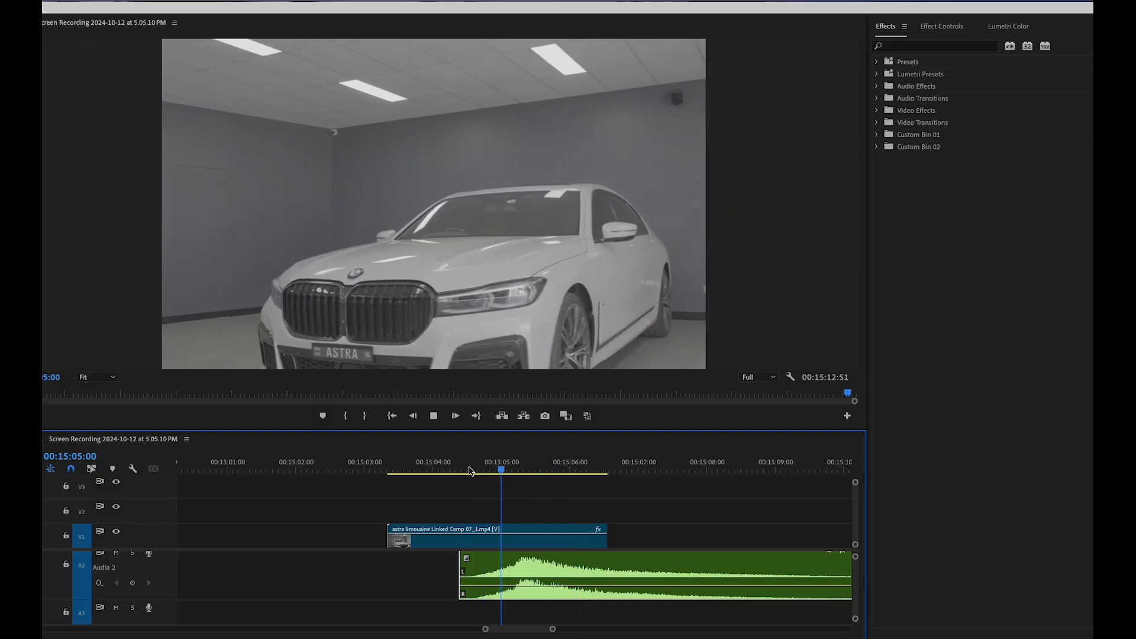
{"action": "key", "text": "space"}
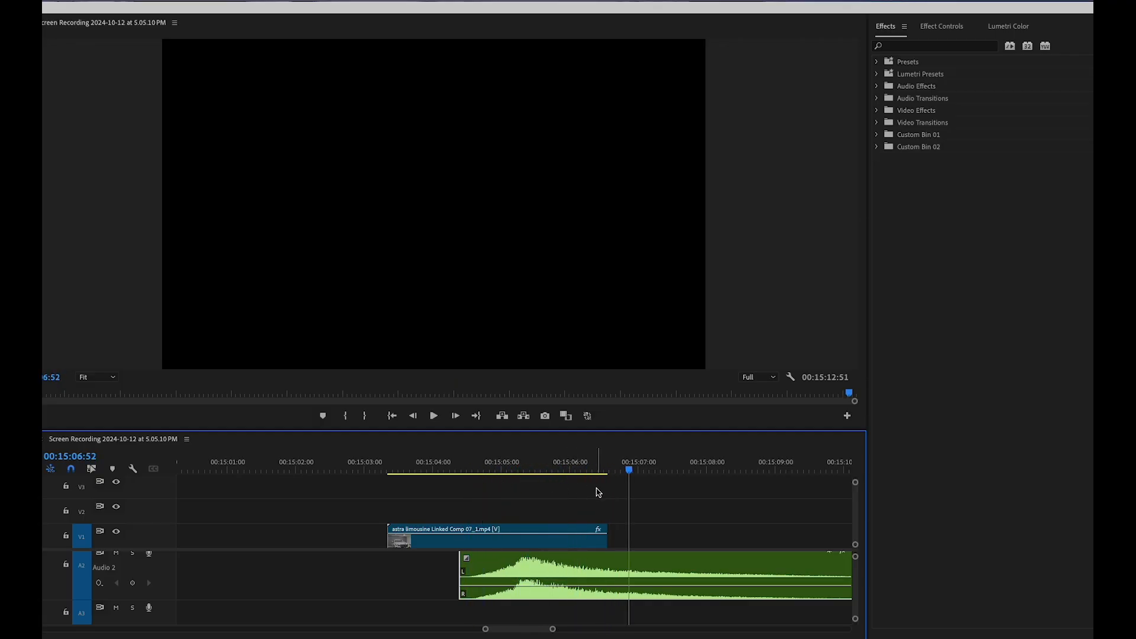
{"action": "left_click", "coordinate": [451, 469]}
{"action": "key", "text": "space"}
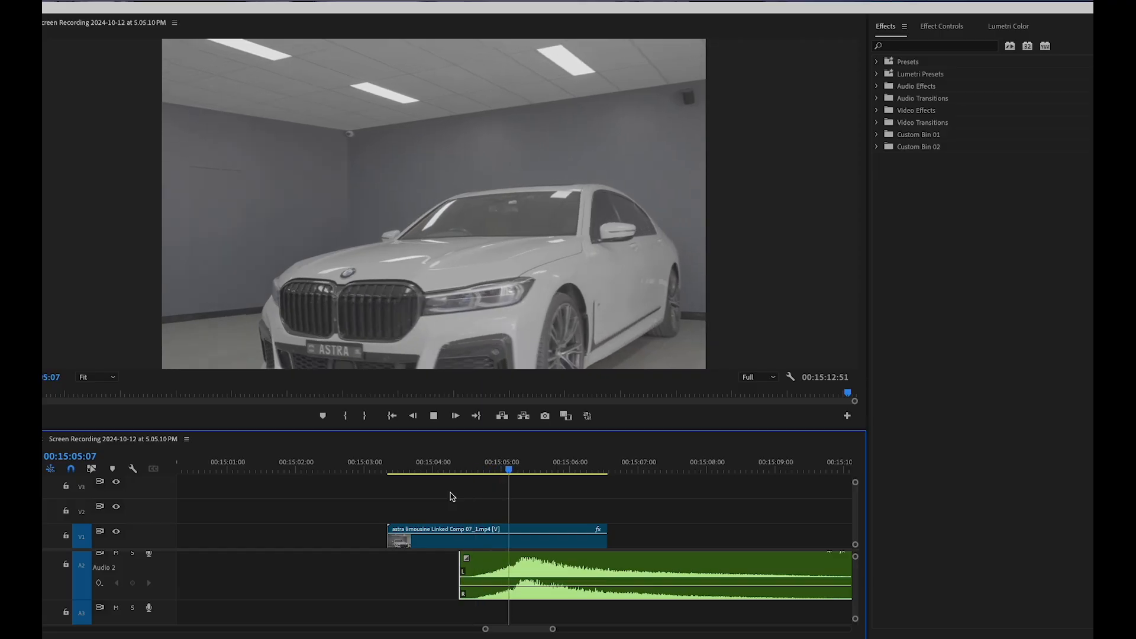
{"action": "key", "text": "space"}
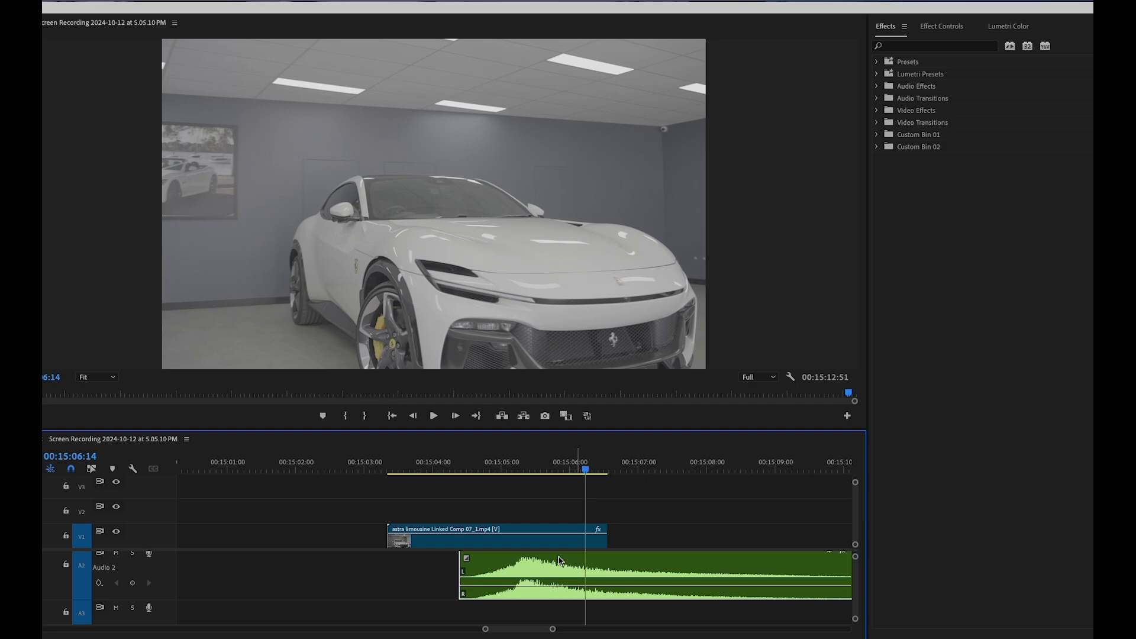
Step: Place an Adjustment Layer on track V3 above the astra limousine clip, aligned with the clip's start
{"action": "right_click", "coordinate": [274, 534]}
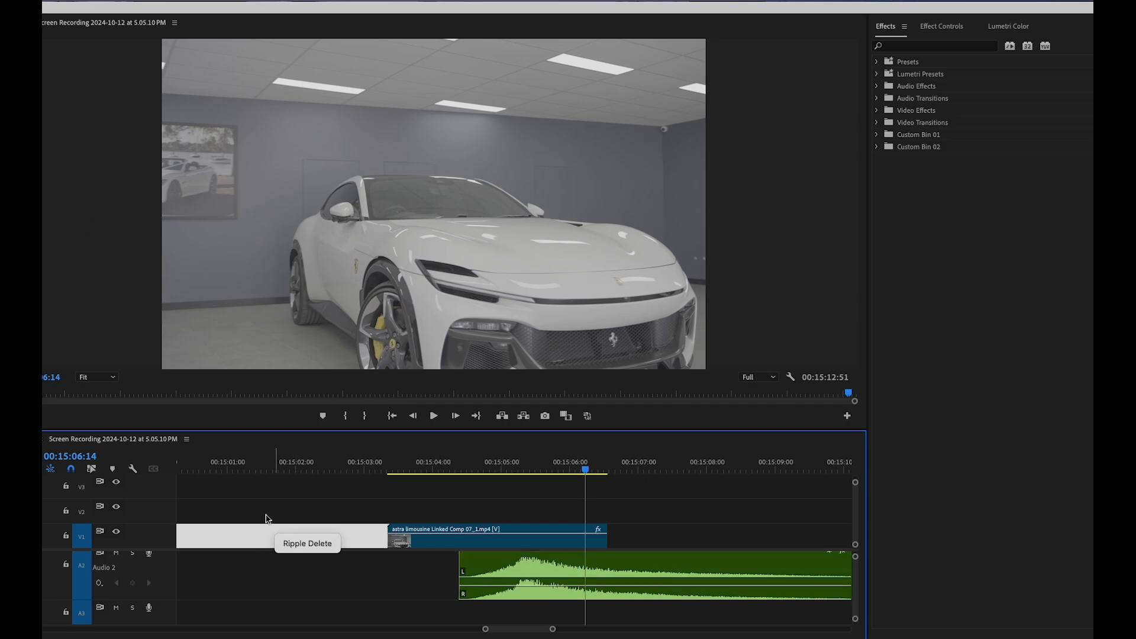
{"action": "left_click", "coordinate": [265, 519]}
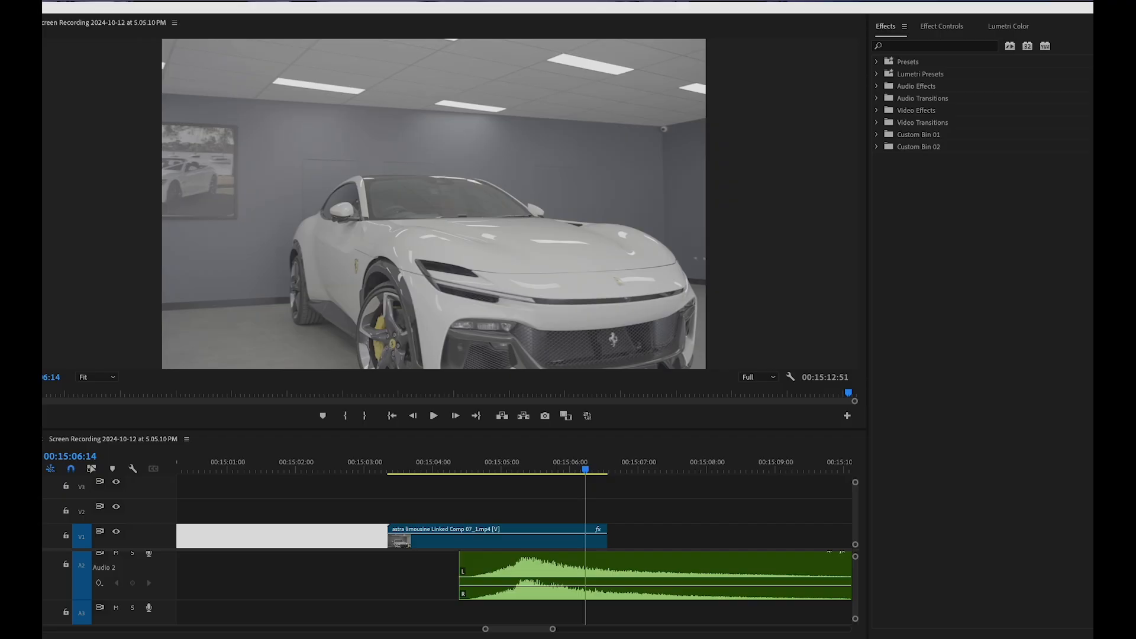
{"action": "left_click_drag", "start_coordinate": [340, 418], "coordinate": [389, 492]}
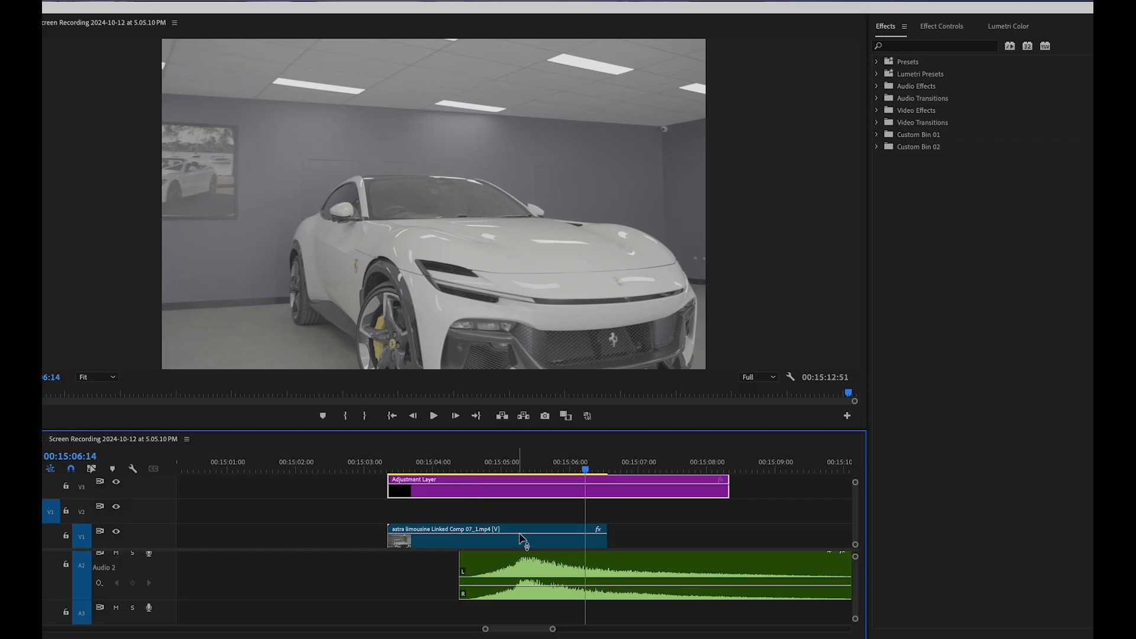
Step: Apply the ORIGIN LUT creative look to the adjustment layer in Lumetri Color
{"action": "left_click", "coordinate": [1016, 26]}
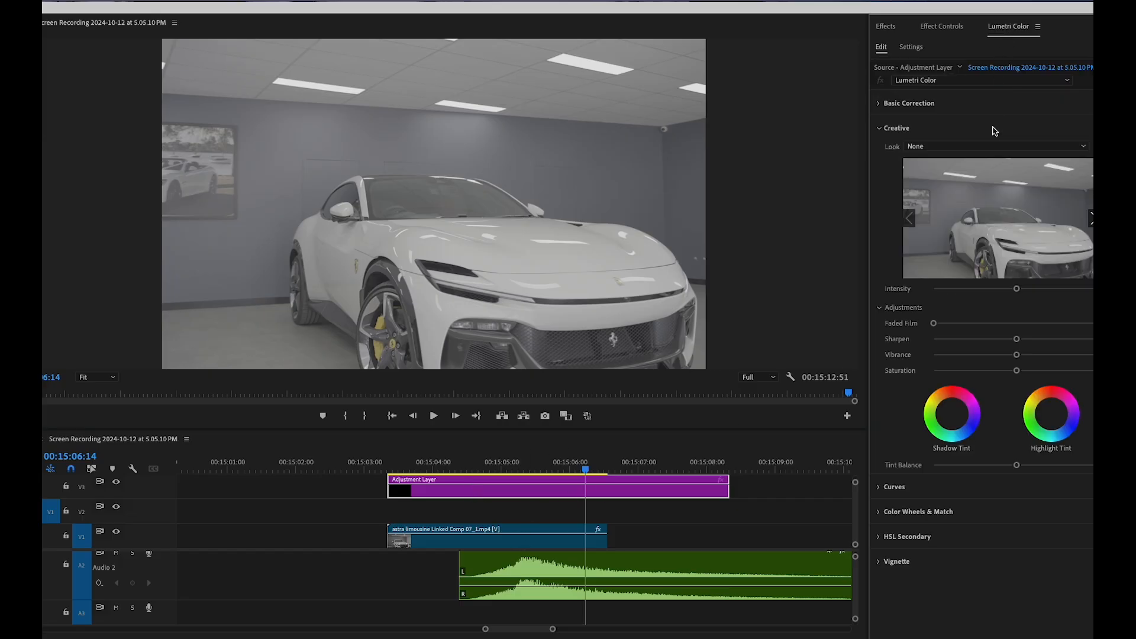
{"action": "left_click", "coordinate": [994, 147]}
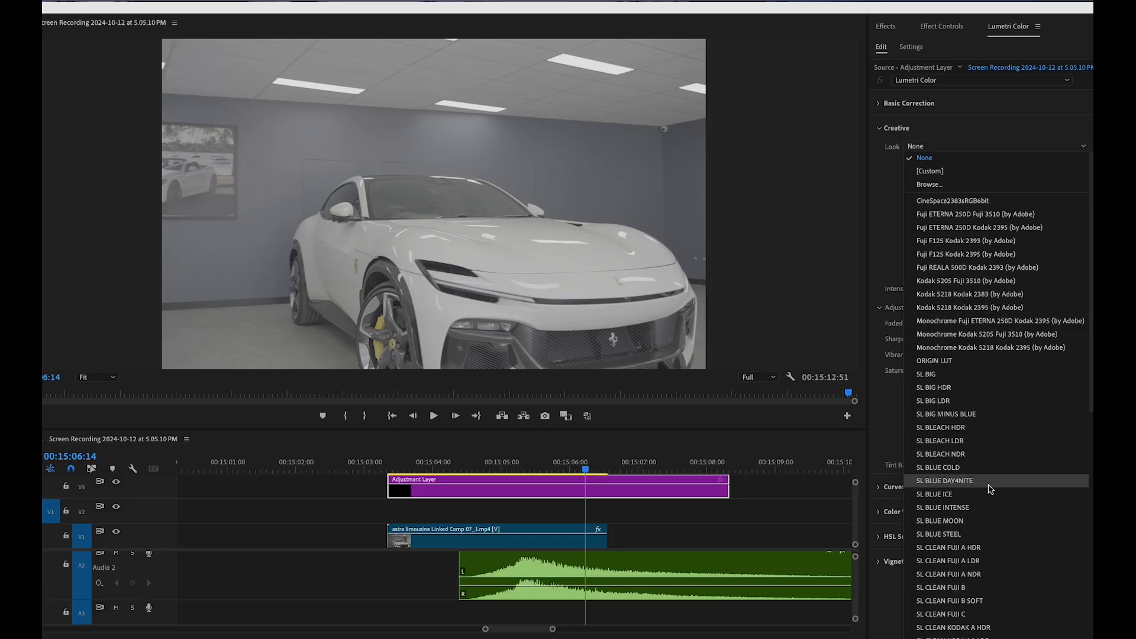
{"action": "scroll", "coordinate": [986, 486], "scroll_direction": "down", "scroll_amount": 10}
{"action": "scroll", "coordinate": [990, 489], "scroll_direction": "up", "scroll_amount": 10}
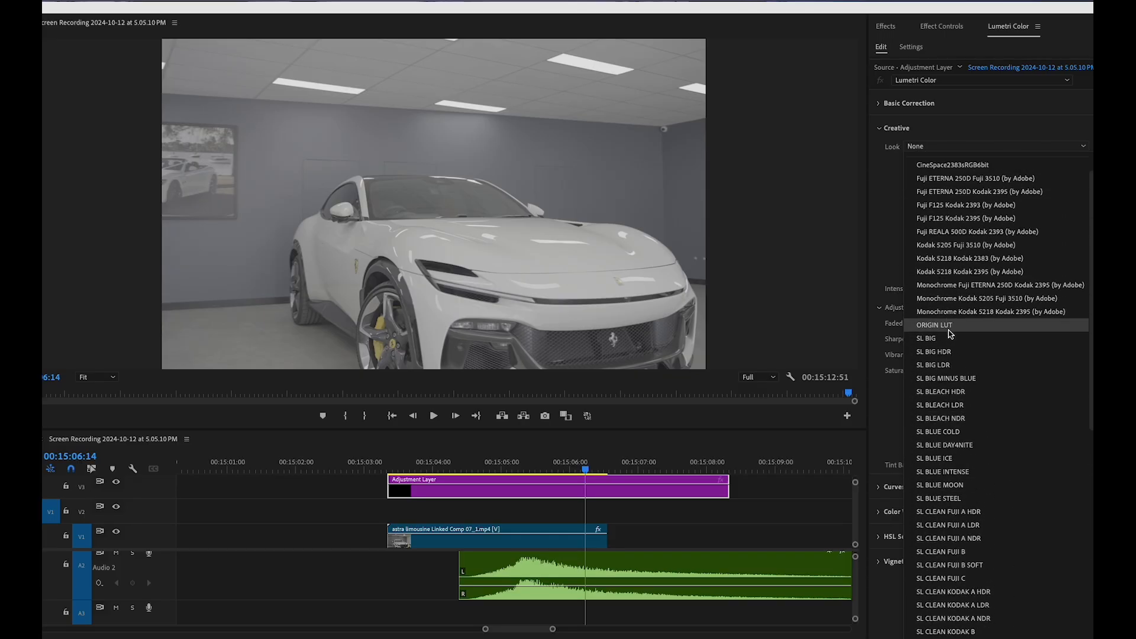
{"action": "left_click", "coordinate": [935, 325]}
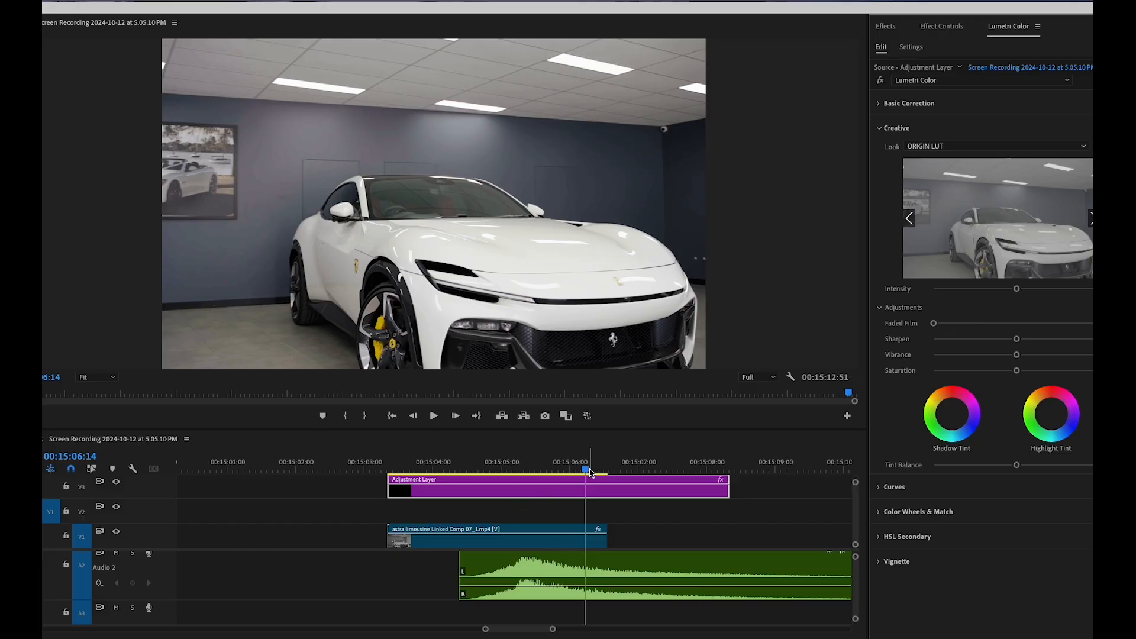
Step: Raise contrast and saturation and lower highlights on the astra limousine clip with Basic Correction, then compare with track V3 hidden and shown
{"action": "left_click_drag", "start_coordinate": [589, 472], "coordinate": [473, 473]}
{"action": "left_click", "coordinate": [472, 542]}
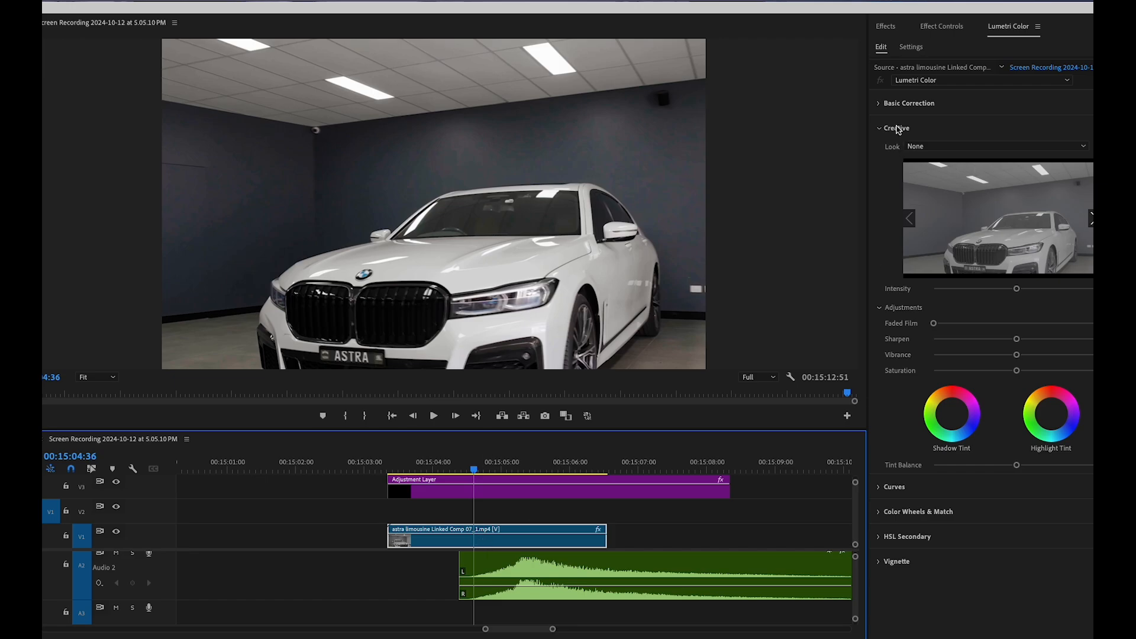
{"action": "left_click", "coordinate": [880, 104]}
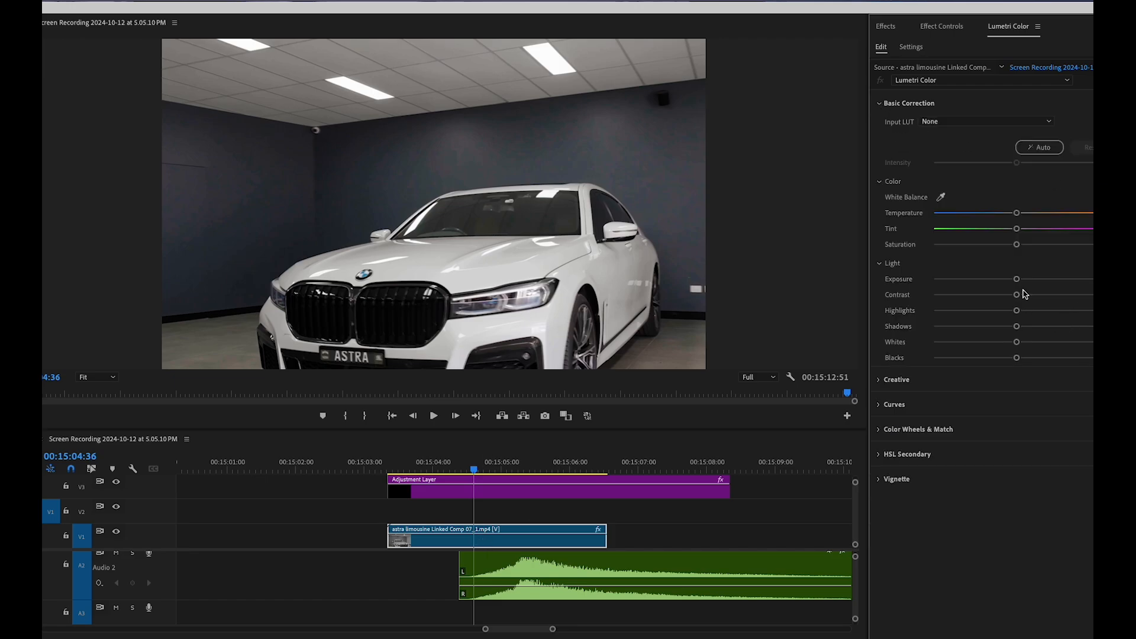
{"action": "left_click_drag", "start_coordinate": [1024, 294], "coordinate": [1001, 311]}
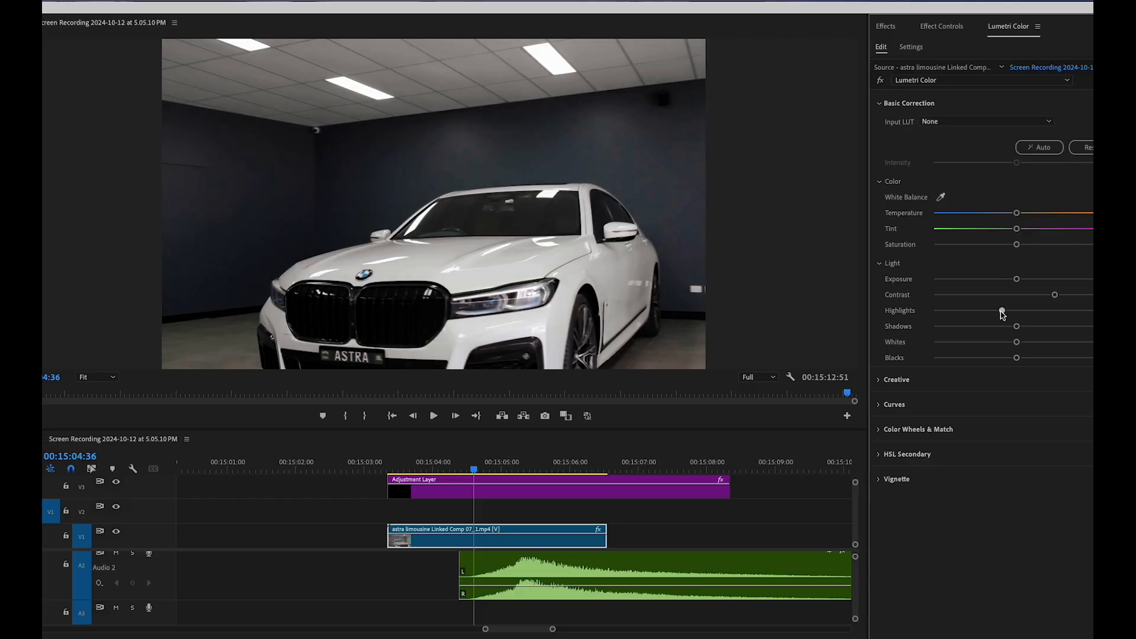
{"action": "left_click_drag", "start_coordinate": [1016, 244], "coordinate": [1035, 244]}
{"action": "left_click", "coordinate": [117, 482]}
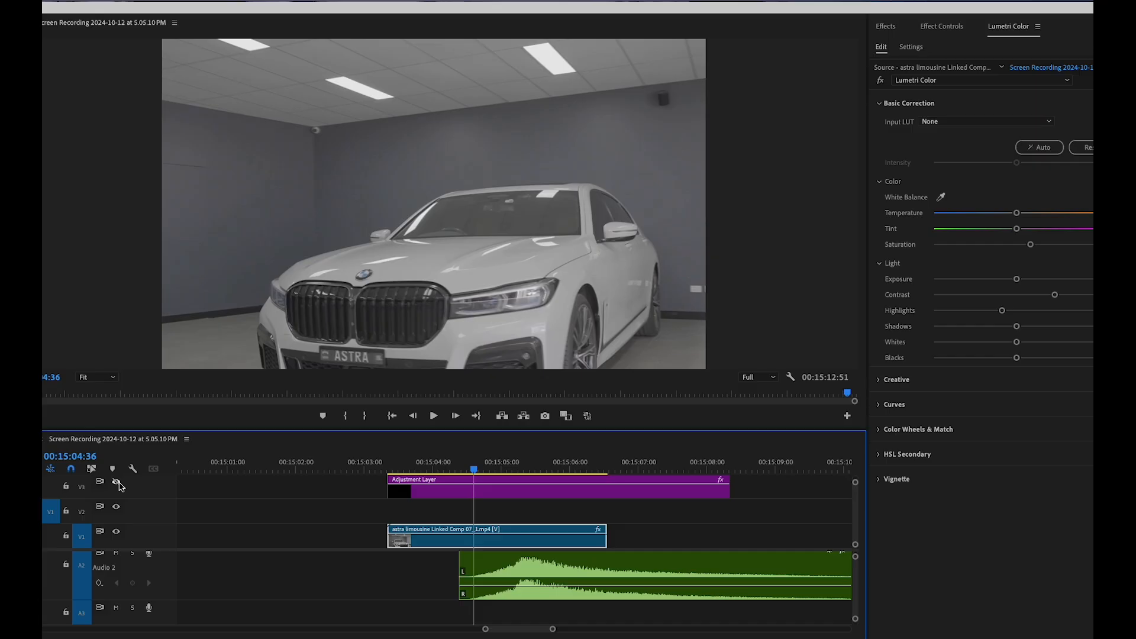
{"action": "left_click", "coordinate": [116, 482]}
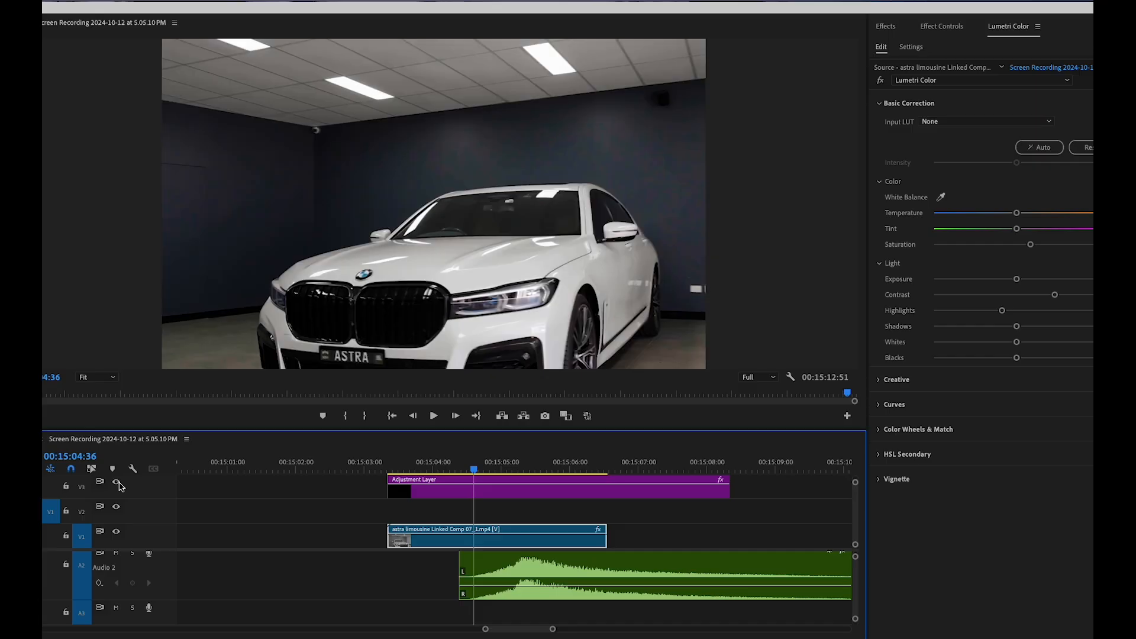